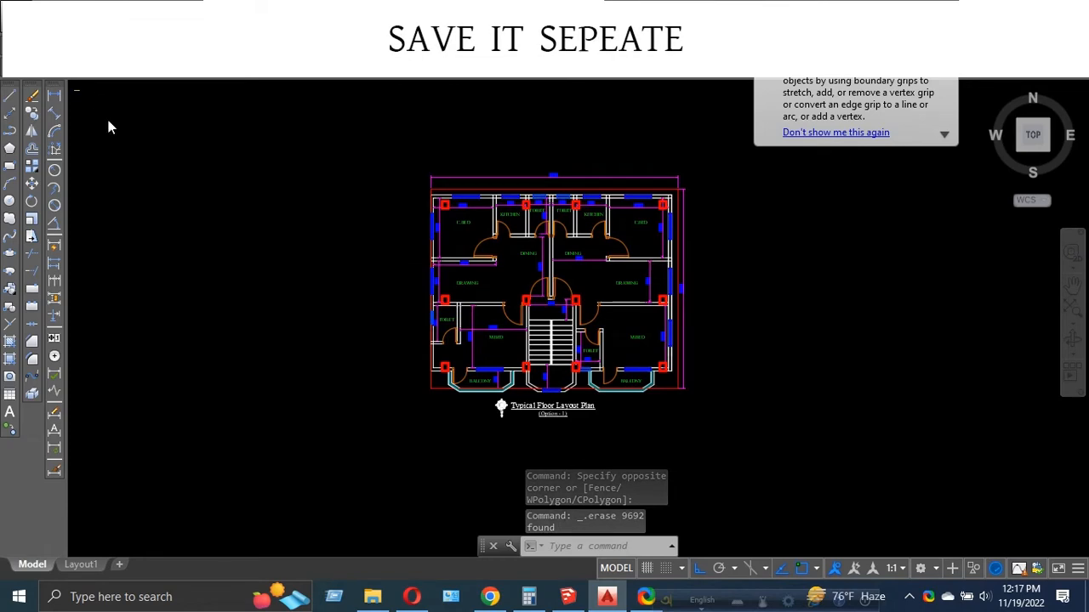
- Save the drawing as a separate file named "Floor Plan for sketchup 1"
{"action": "left_click", "coordinate": [98, 213]}
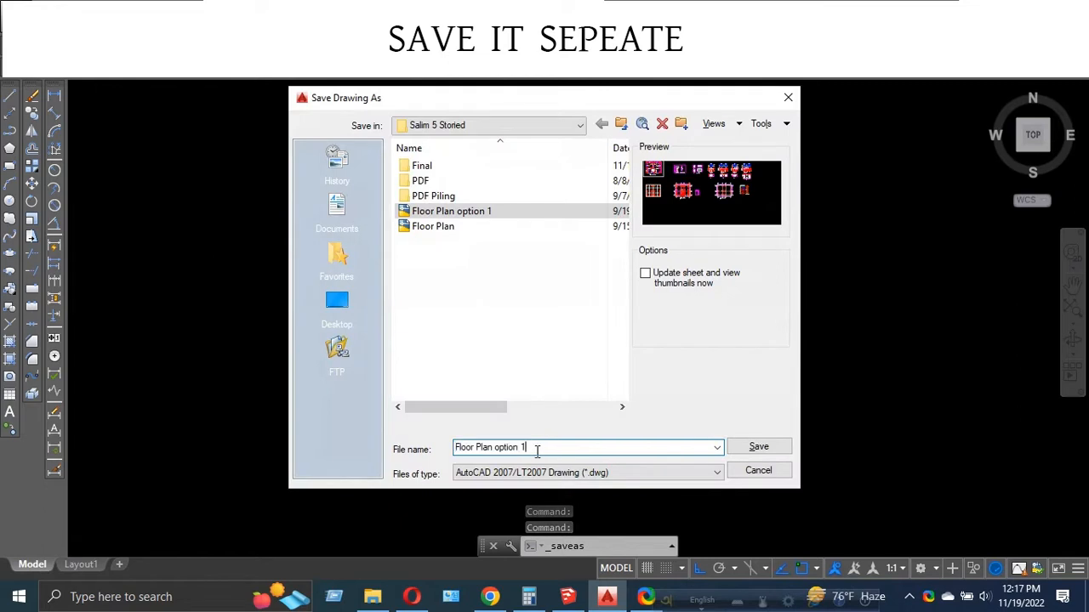
{"action": "key", "text": "BackSpace"}
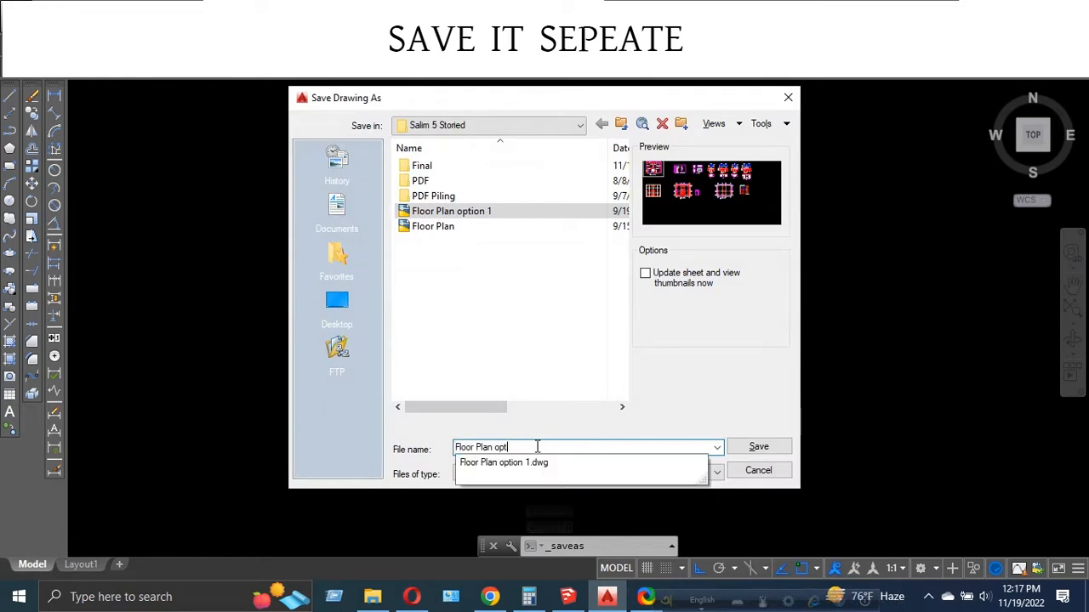
{"action": "type", "text": "for sketc"}
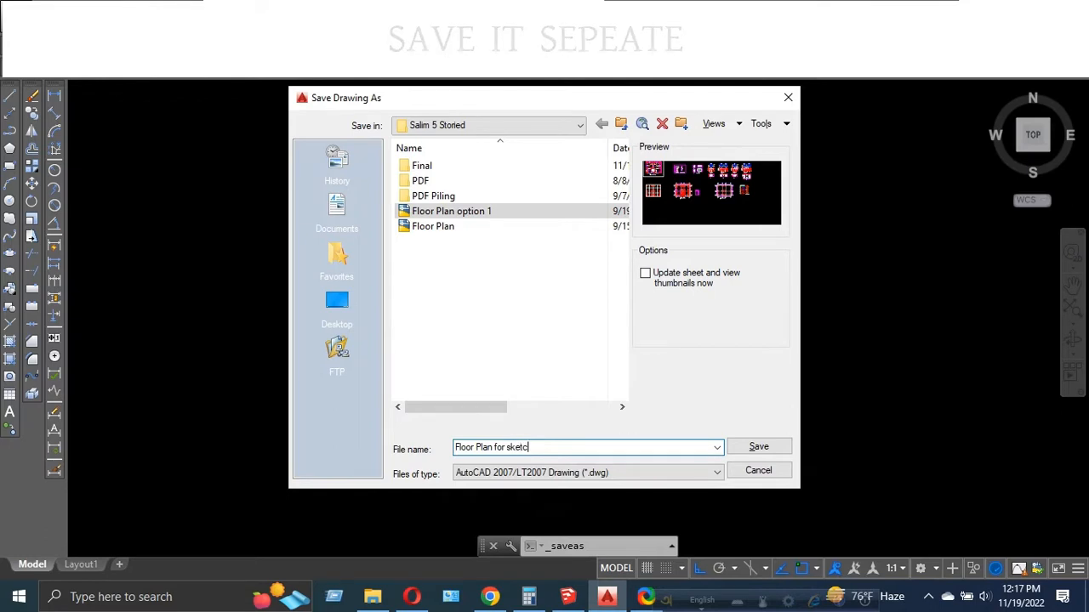
{"action": "type", "text": "hup 1"}
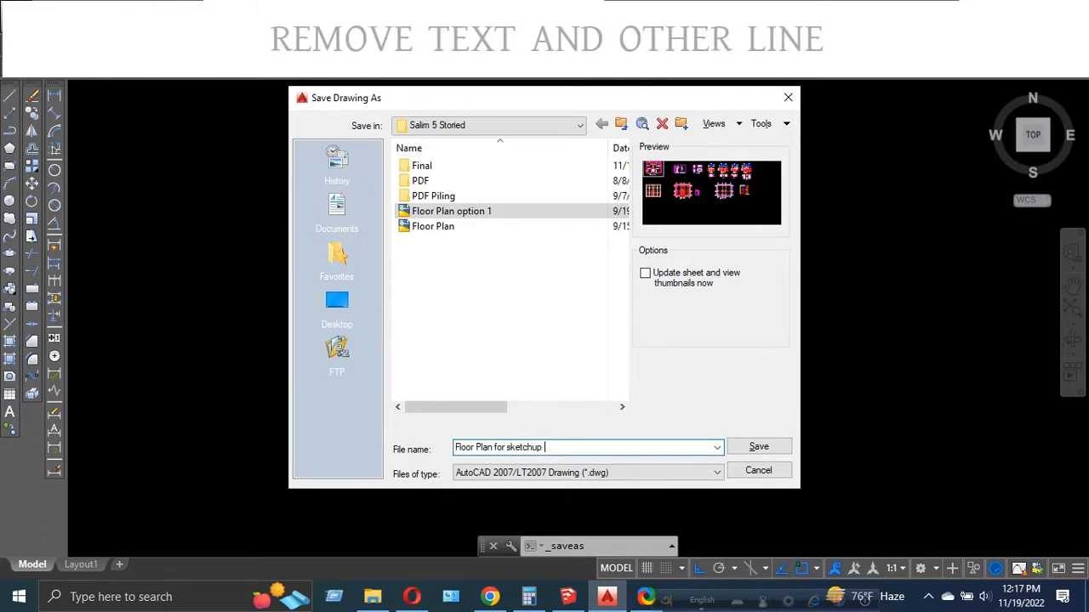
{"action": "key", "text": "Return"}
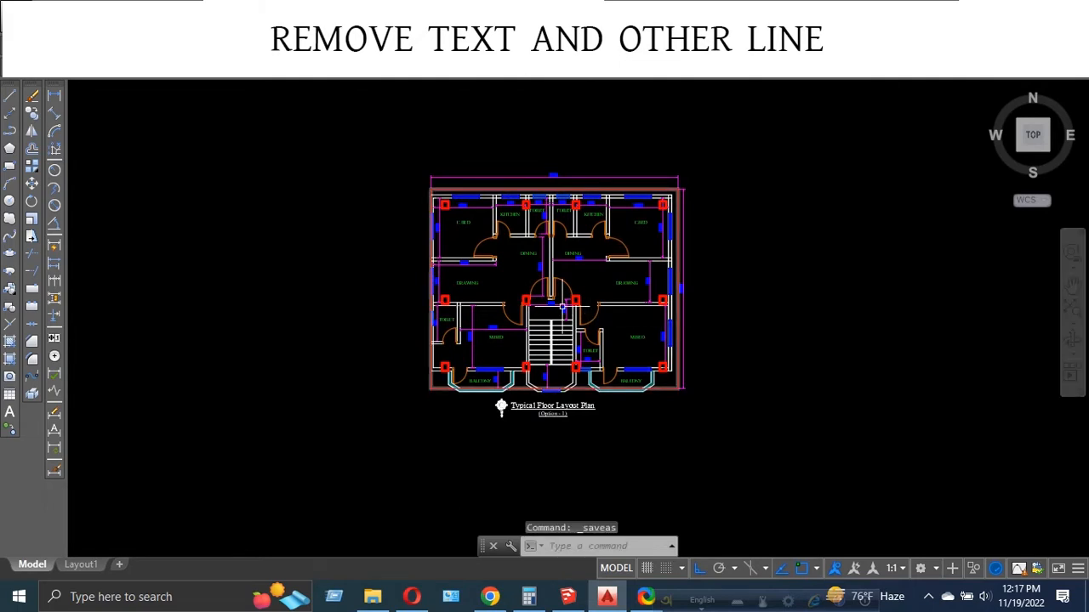
- Erase the TOILET label and the 3'-6" and 6'-0" dimensions from the left unit's upper toilet
{"action": "scroll", "coordinate": [549, 276], "scroll_direction": "up", "scroll_amount": 2}
{"action": "scroll", "coordinate": [557, 276], "scroll_direction": "down", "scroll_amount": 2}
{"action": "scroll", "coordinate": [498, 213], "scroll_direction": "up", "scroll_amount": 2}
{"action": "scroll", "coordinate": [499, 209], "scroll_direction": "up", "scroll_amount": 2}
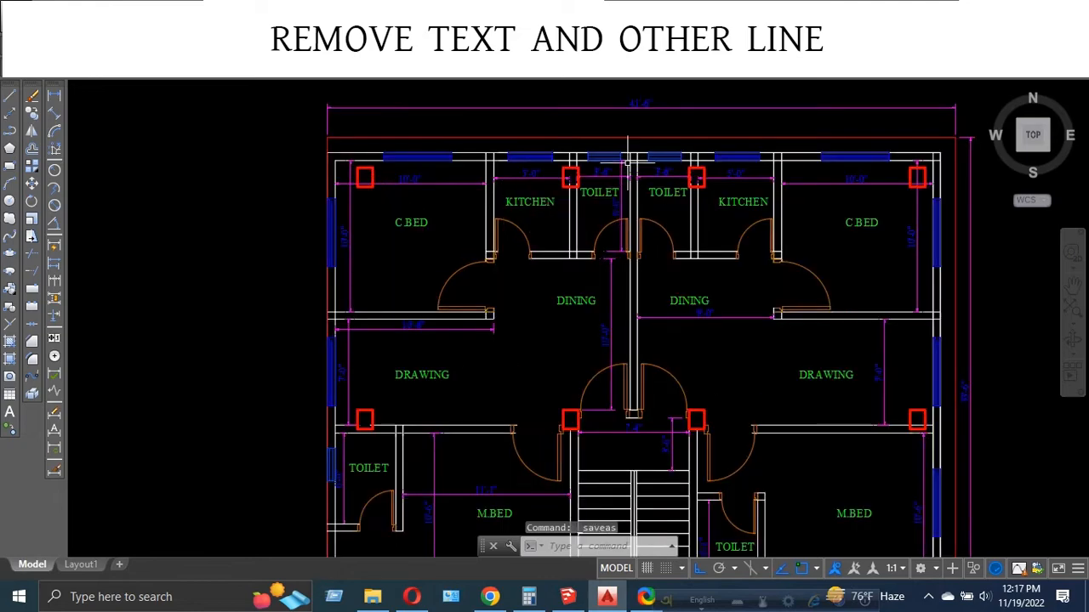
{"action": "scroll", "coordinate": [627, 163], "scroll_direction": "up", "scroll_amount": 2}
{"action": "scroll", "coordinate": [621, 166], "scroll_direction": "up", "scroll_amount": 2}
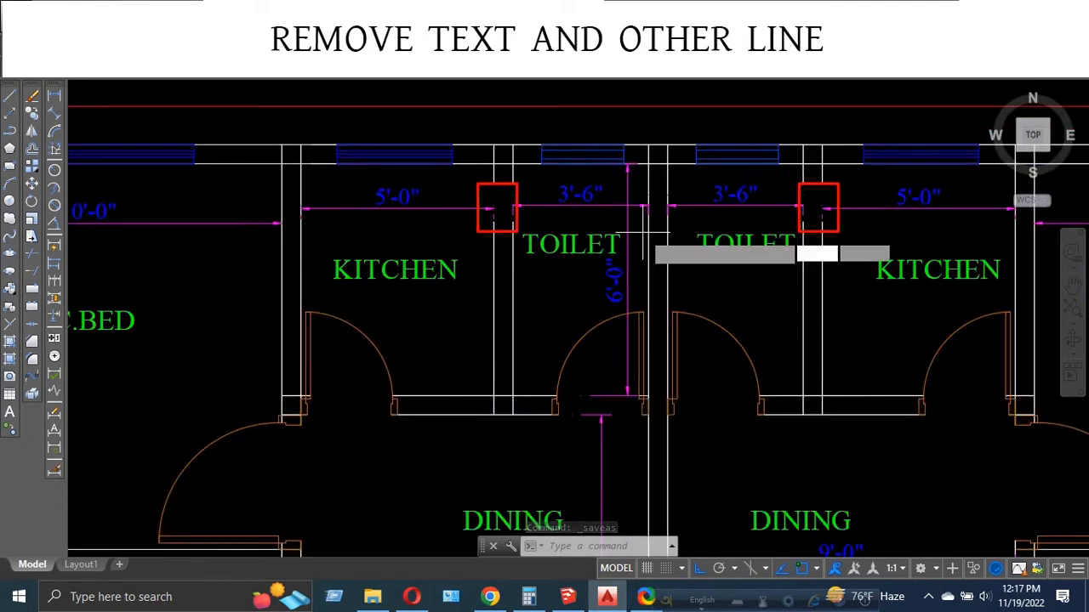
{"action": "left_click", "coordinate": [644, 243]}
{"action": "left_click", "coordinate": [601, 192]}
{"action": "key", "text": "Delete"}
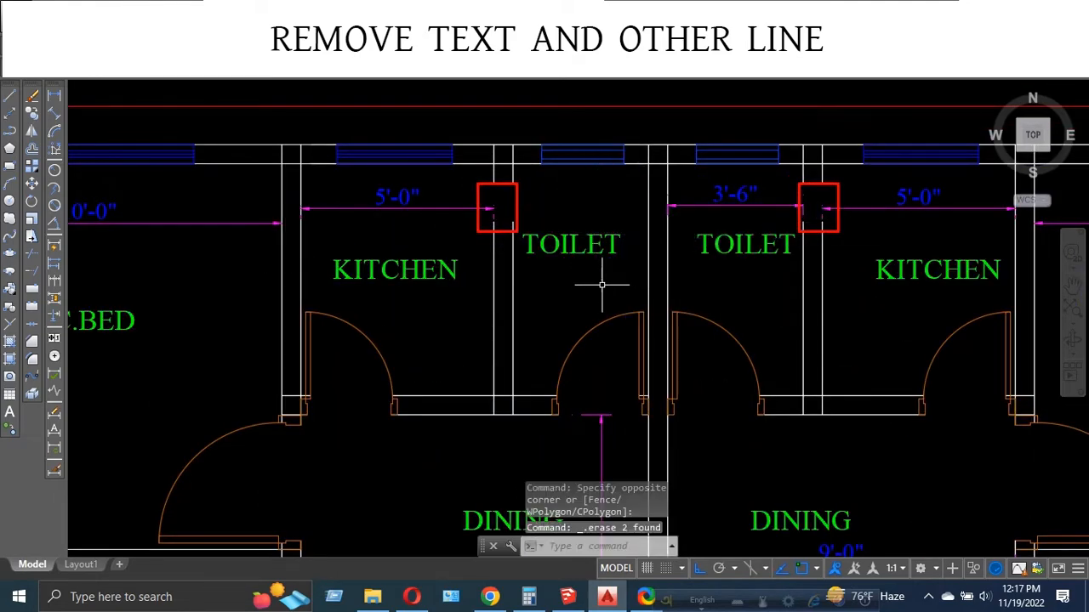
{"action": "left_click", "coordinate": [603, 286]}
{"action": "left_click", "coordinate": [567, 230]}
{"action": "key", "text": "Delete"}
- Erase the KITCHEN label and the 5'-0" dimension from the left unit's kitchen
{"action": "left_click", "coordinate": [438, 307]}
{"action": "left_click", "coordinate": [390, 193]}
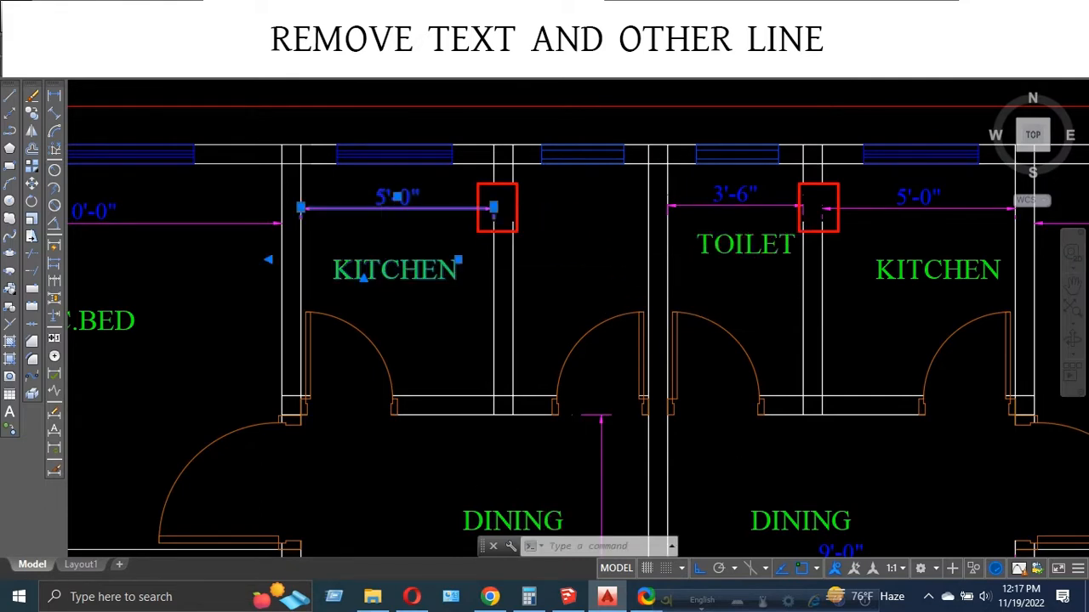
{"action": "key", "text": "Delete"}
- Erase the horizontal and vertical dimensions in the left unit's C.BED room, keeping its label
{"action": "scroll", "coordinate": [664, 191], "scroll_direction": "down", "scroll_amount": 2}
{"action": "scroll", "coordinate": [439, 202], "scroll_direction": "up", "scroll_amount": 2}
{"action": "left_click", "coordinate": [469, 229]}
{"action": "left_click", "coordinate": [425, 181]}
{"action": "key", "text": "Delete"}
{"action": "scroll", "coordinate": [431, 178], "scroll_direction": "down", "scroll_amount": 2}
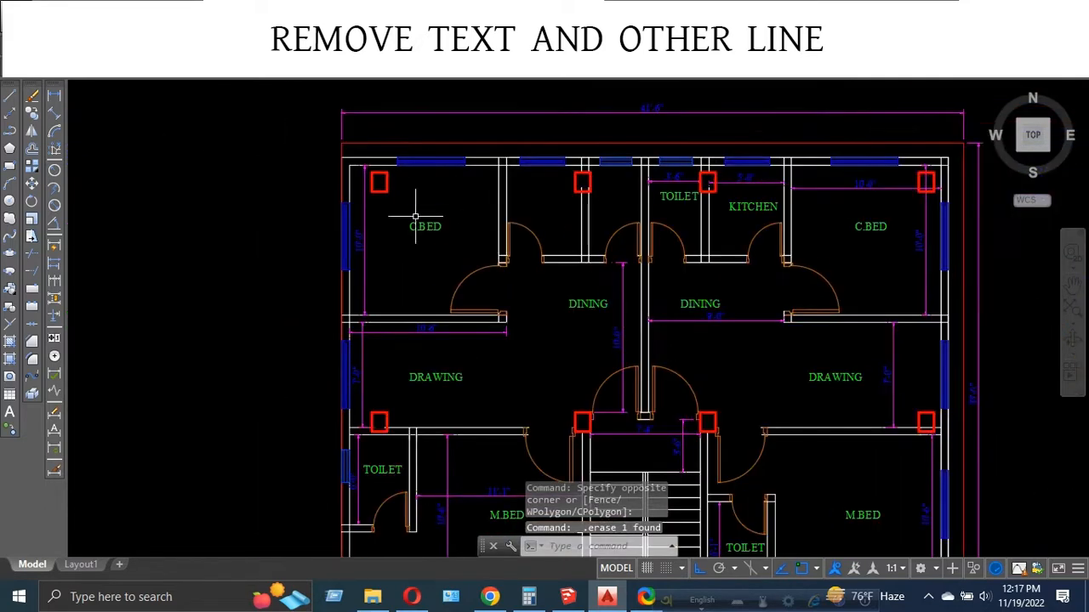
{"action": "left_click", "coordinate": [409, 277]}
{"action": "left_click", "coordinate": [358, 205]}
{"action": "key", "text": "Delete"}
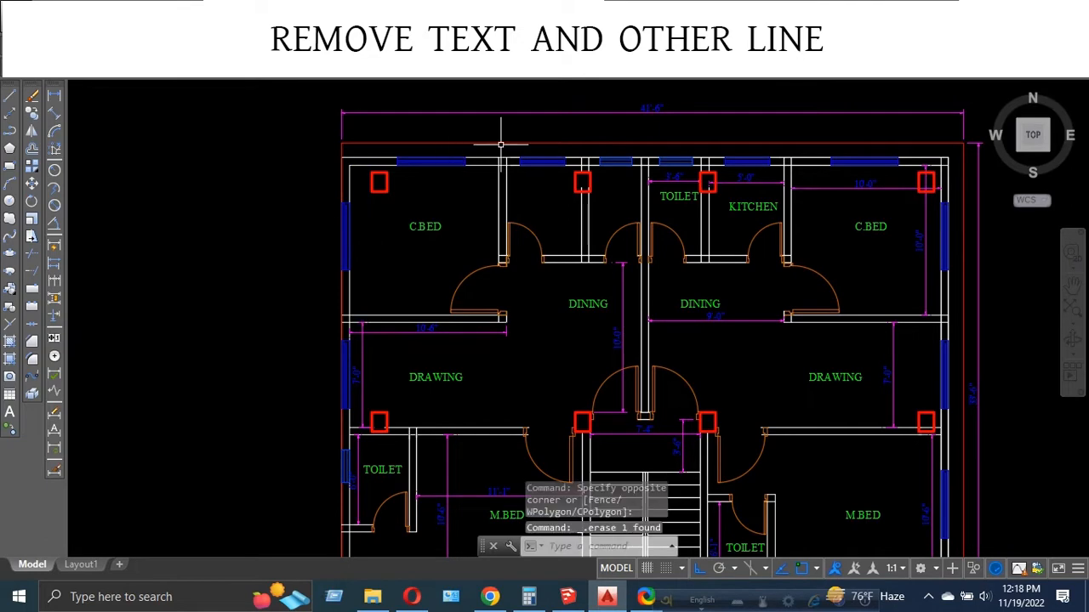
- Erase the overall width dimension above the floor plan
{"action": "left_click", "coordinate": [670, 132]}
{"action": "left_click", "coordinate": [638, 103]}
{"action": "key", "text": "Delete"}
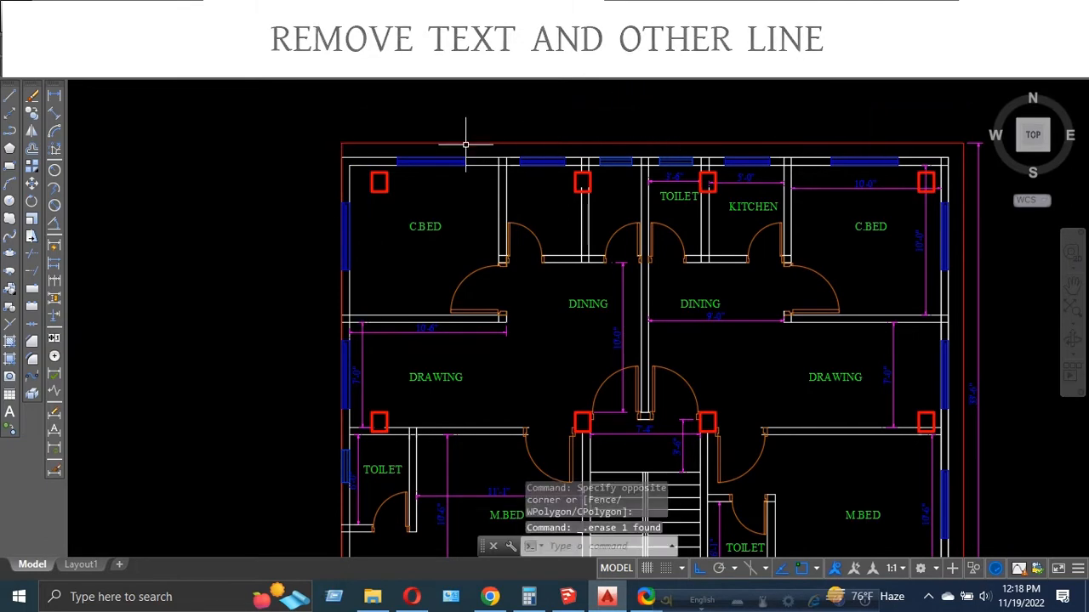
{"action": "left_click", "coordinate": [465, 144]}
{"action": "left_click", "coordinate": [524, 106]}
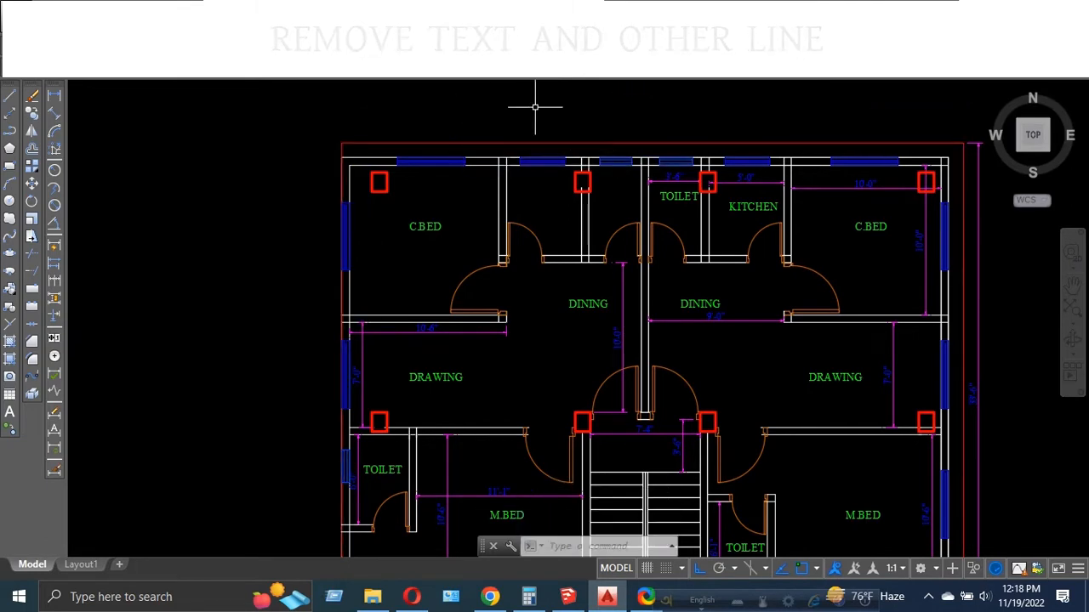
- Erase the "Typical Floor Layout Plan (Option - 1)" title and its symbol below the plan
{"action": "scroll", "coordinate": [536, 109], "scroll_direction": "down", "scroll_amount": 4}
{"action": "scroll", "coordinate": [574, 326], "scroll_direction": "up", "scroll_amount": 4}
{"action": "left_click", "coordinate": [791, 426]}
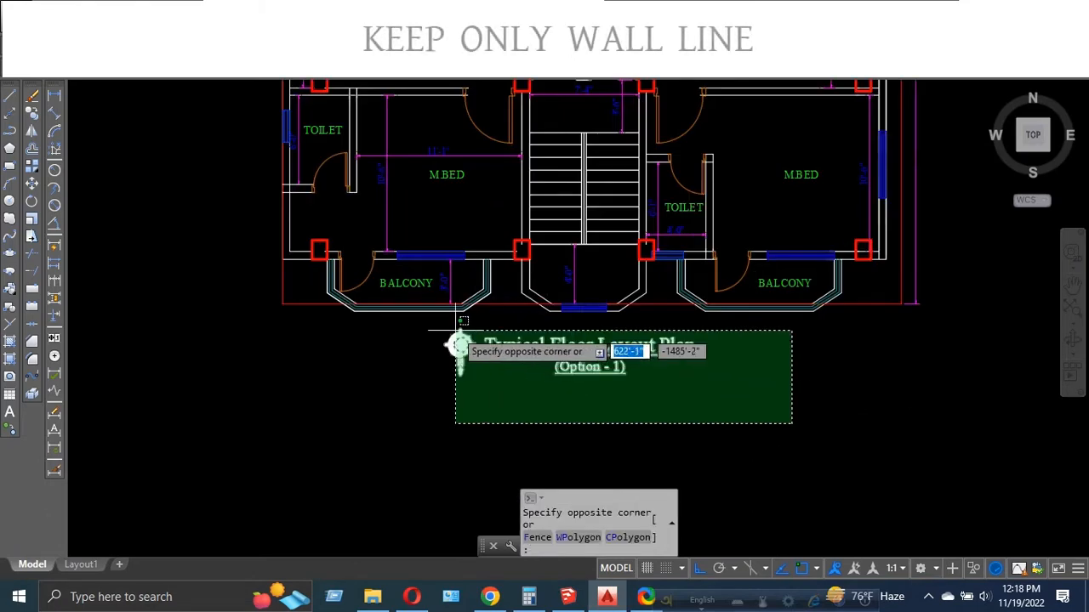
{"action": "left_click", "coordinate": [393, 328]}
{"action": "key", "text": "Delete"}
- Erase the red boundary line around the floor plan
{"action": "scroll", "coordinate": [655, 292], "scroll_direction": "up", "scroll_amount": 4}
{"action": "left_click", "coordinate": [673, 292]}
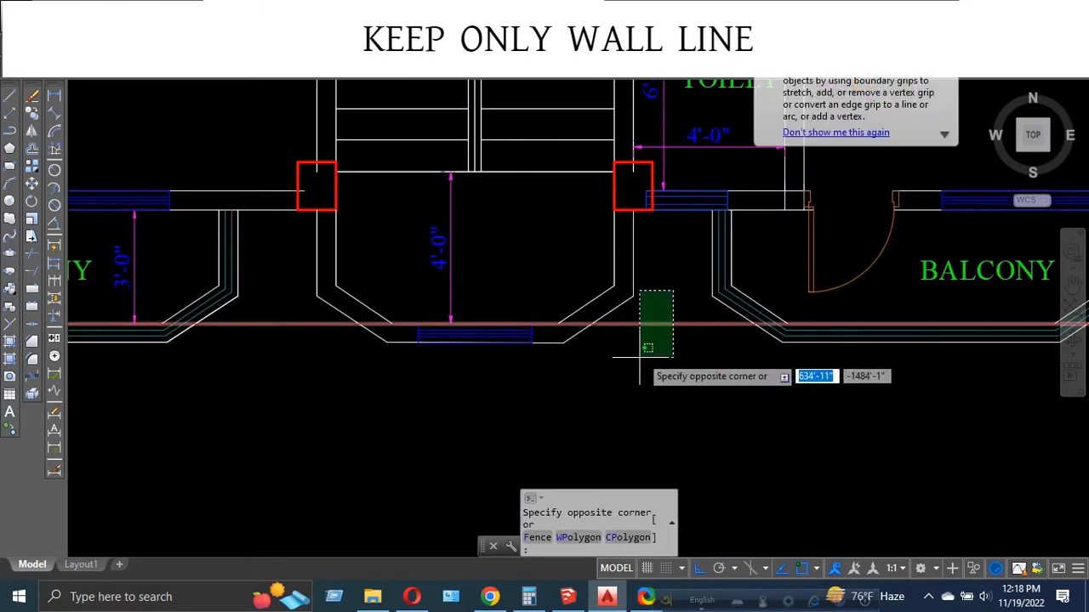
{"action": "left_click", "coordinate": [639, 358]}
{"action": "key", "text": "Delete"}
- Erase the overall vertical dimension beside the plan and the 10'-6" dimension in the right unit's M.BED room
{"action": "scroll", "coordinate": [594, 398], "scroll_direction": "down", "scroll_amount": 6}
{"action": "scroll", "coordinate": [801, 367], "scroll_direction": "up", "scroll_amount": 4}
{"action": "left_click", "coordinate": [777, 426]}
{"action": "left_click", "coordinate": [686, 363]}
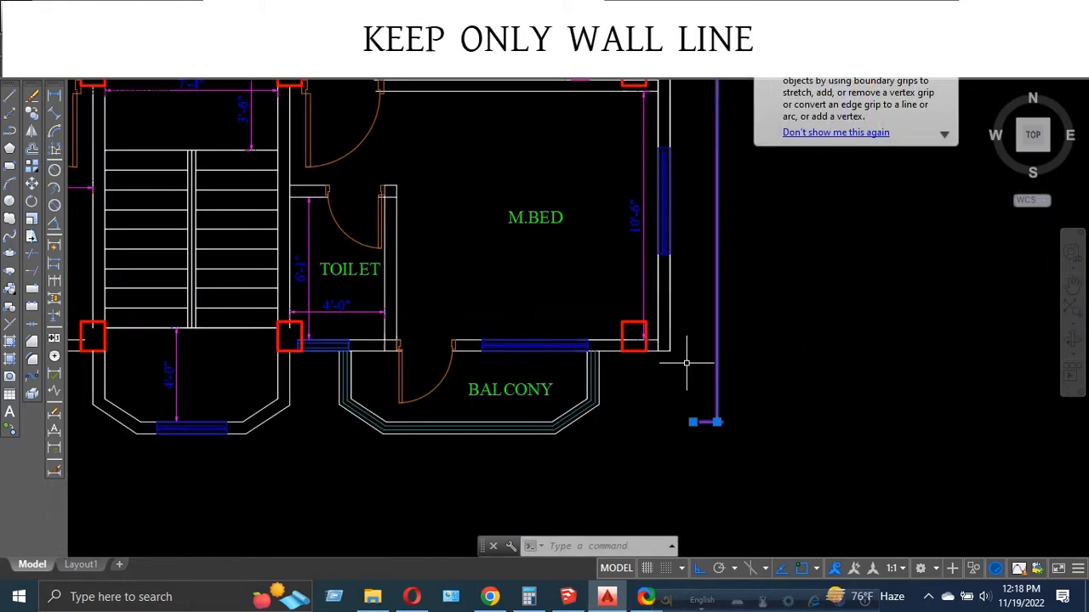
{"action": "scroll", "coordinate": [620, 270], "scroll_direction": "down", "scroll_amount": 5}
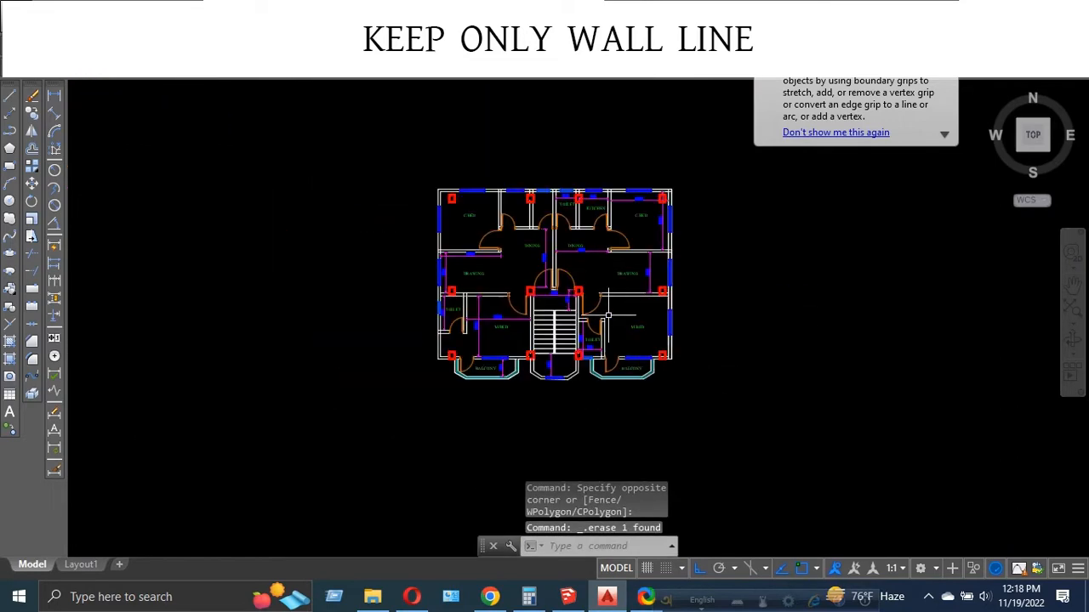
- Erase the C.BED label from the left unit's upper bedroom
{"action": "scroll", "coordinate": [464, 211], "scroll_direction": "up", "scroll_amount": 6}
{"action": "left_click", "coordinate": [480, 249]}
{"action": "left_click", "coordinate": [454, 195]}
{"action": "key", "text": "Delete"}
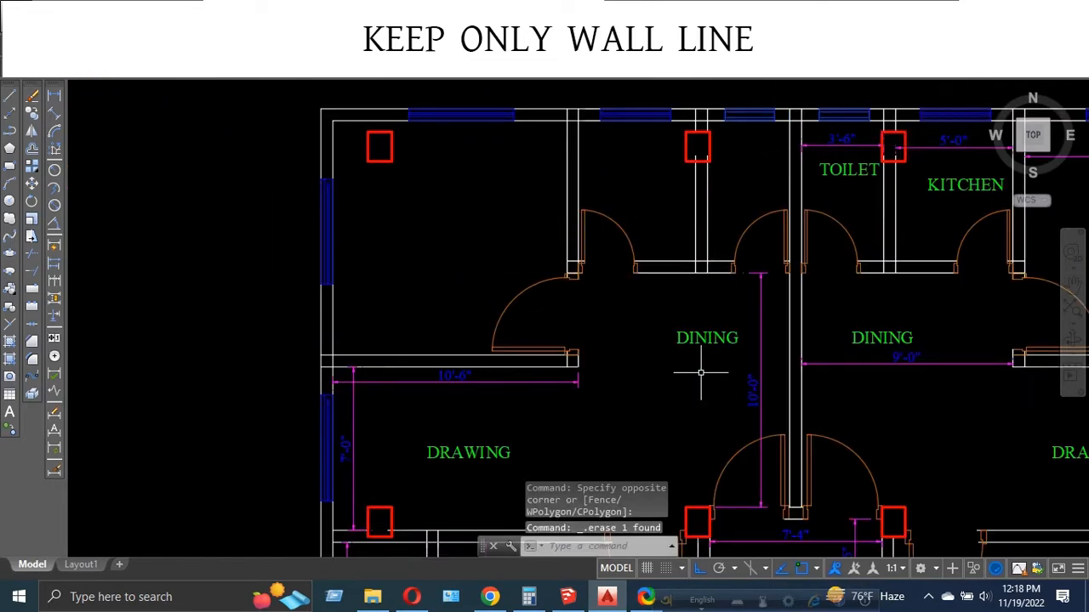
- Erase the left unit's DINING and DRAWING labels and the drawing room's 10'-6" and 7'-0" dimensions
{"action": "scroll", "coordinate": [531, 151], "scroll_direction": "down", "scroll_amount": 2}
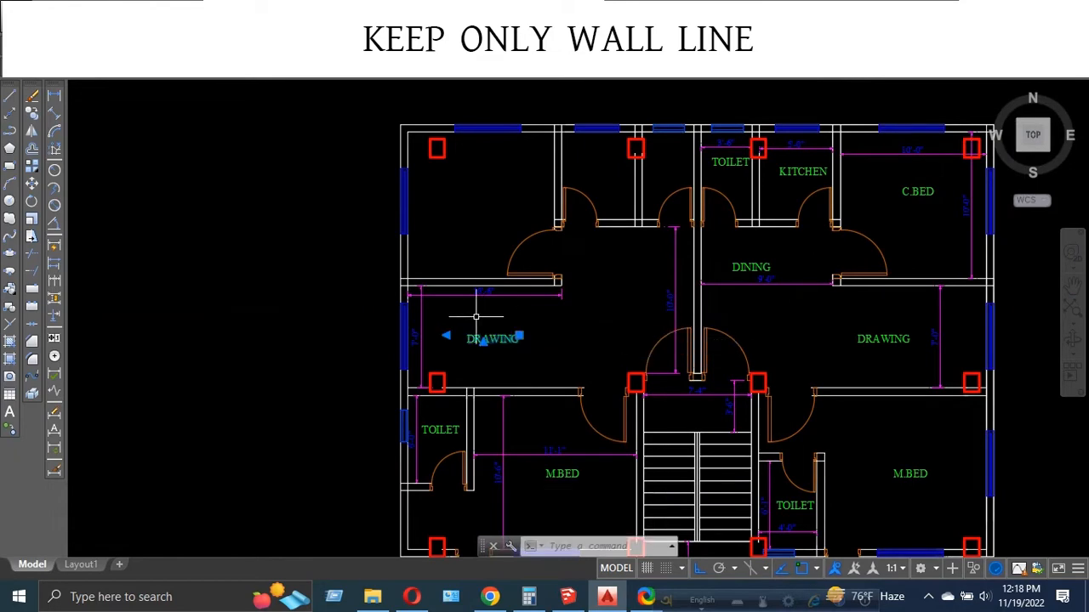
{"action": "scroll", "coordinate": [445, 303], "scroll_direction": "up", "scroll_amount": 3}
{"action": "left_click", "coordinate": [428, 306]}
{"action": "left_click", "coordinate": [370, 260]}
{"action": "key", "text": "Delete"}
{"action": "scroll", "coordinate": [400, 166], "scroll_direction": "down", "scroll_amount": 3}
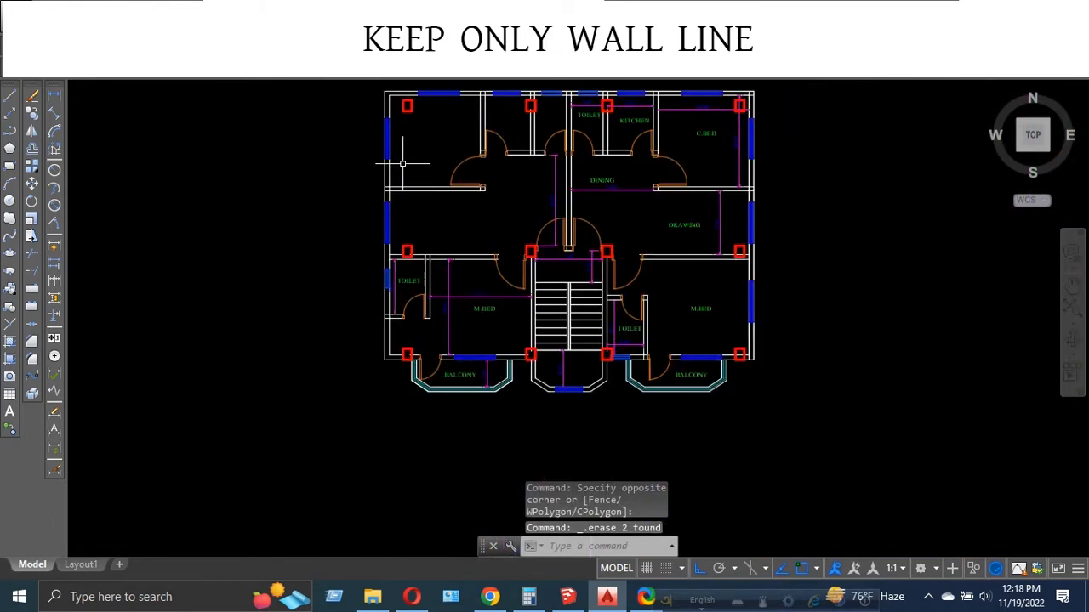
- Erase the M.BED label and both dimensions from the left unit's master bedroom
{"action": "scroll", "coordinate": [438, 326], "scroll_direction": "up", "scroll_amount": 2}
{"action": "left_click", "coordinate": [498, 318]}
{"action": "left_click", "coordinate": [441, 234]}
{"action": "key", "text": "Delete"}
{"action": "left_click", "coordinate": [571, 339]}
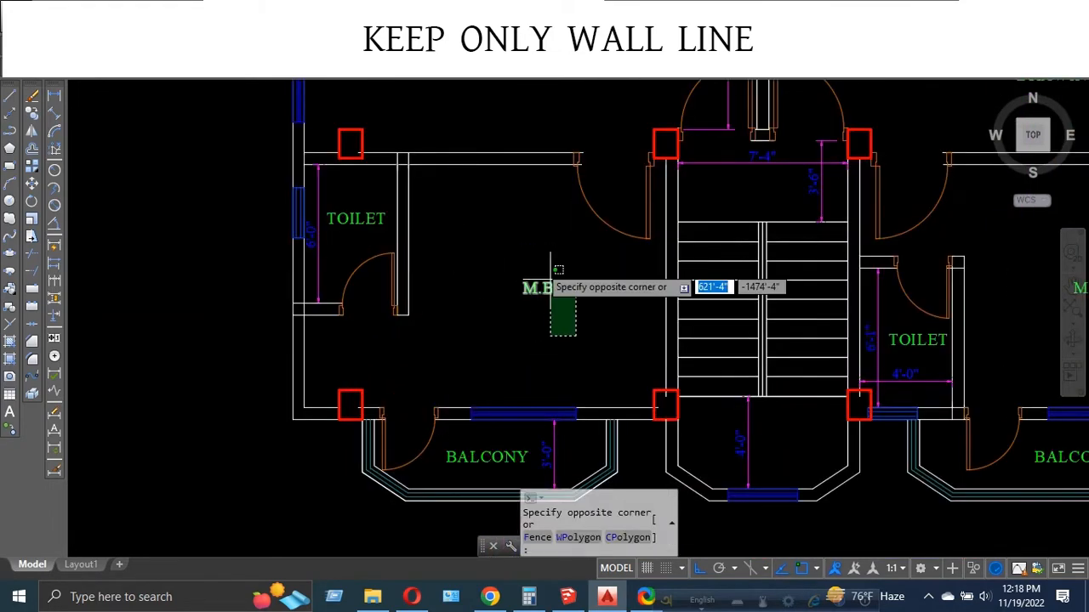
{"action": "left_click", "coordinate": [519, 260]}
{"action": "key", "text": "Delete"}
- Erase the TOILET label and the 6'-0" dimension from the left unit's lower toilet
{"action": "left_click", "coordinate": [351, 238]}
{"action": "left_click", "coordinate": [314, 204]}
{"action": "key", "text": "Delete"}
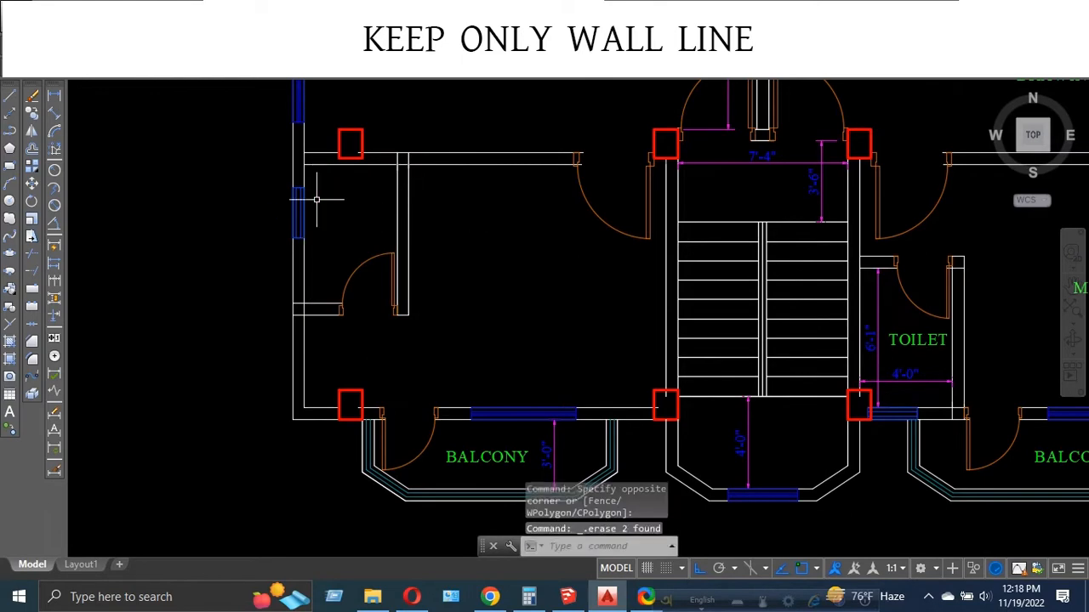
- Erase the BALCONY label and the 3'-0" dimension from the left balcony
{"action": "scroll", "coordinate": [414, 329], "scroll_direction": "down", "scroll_amount": 2}
{"action": "scroll", "coordinate": [489, 368], "scroll_direction": "up", "scroll_amount": 5}
{"action": "left_click", "coordinate": [477, 339]}
{"action": "left_click", "coordinate": [341, 272]}
{"action": "key", "text": "Delete"}
- Erase the 4'-0" dimension in the bay below the staircase
{"action": "scroll", "coordinate": [336, 248], "scroll_direction": "down", "scroll_amount": 3}
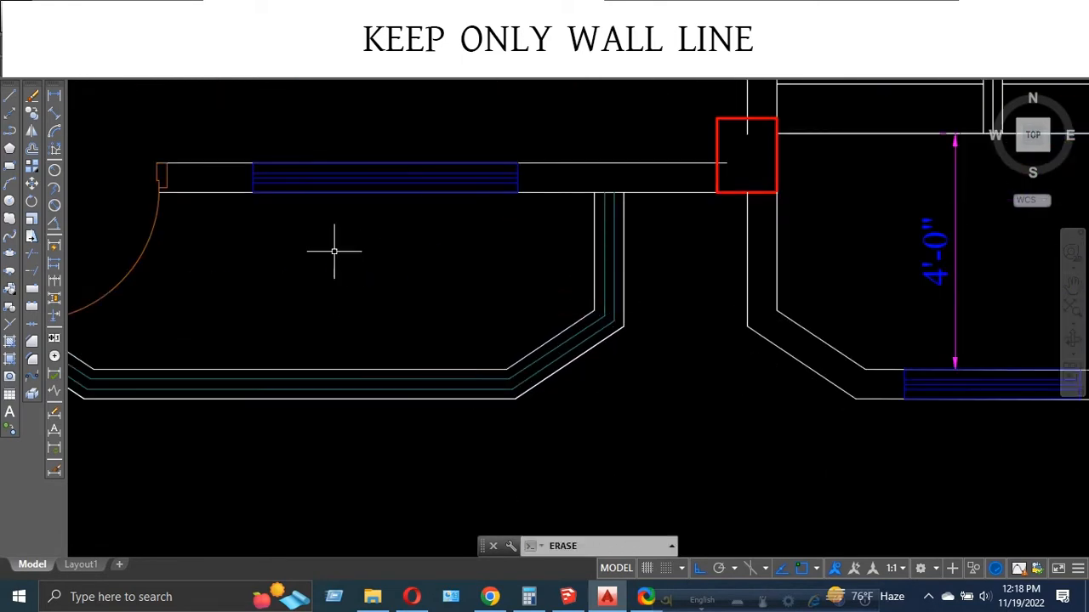
{"action": "left_click", "coordinate": [634, 297]}
{"action": "left_click", "coordinate": [547, 270]}
{"action": "key", "text": "Delete"}
{"action": "scroll", "coordinate": [484, 340], "scroll_direction": "down", "scroll_amount": 3}
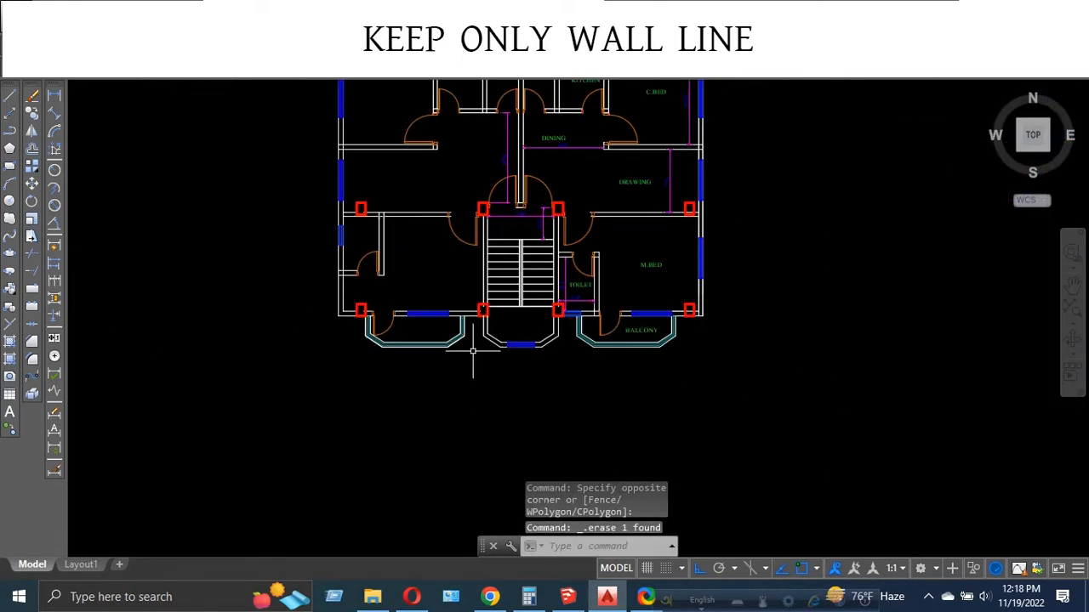
- Erase the right balcony's label and the lower right toilet's label with its 6'-1" and 4'-0" dimensions
{"action": "scroll", "coordinate": [666, 318], "scroll_direction": "up", "scroll_amount": 5}
{"action": "scroll", "coordinate": [681, 357], "scroll_direction": "down", "scroll_amount": 3}
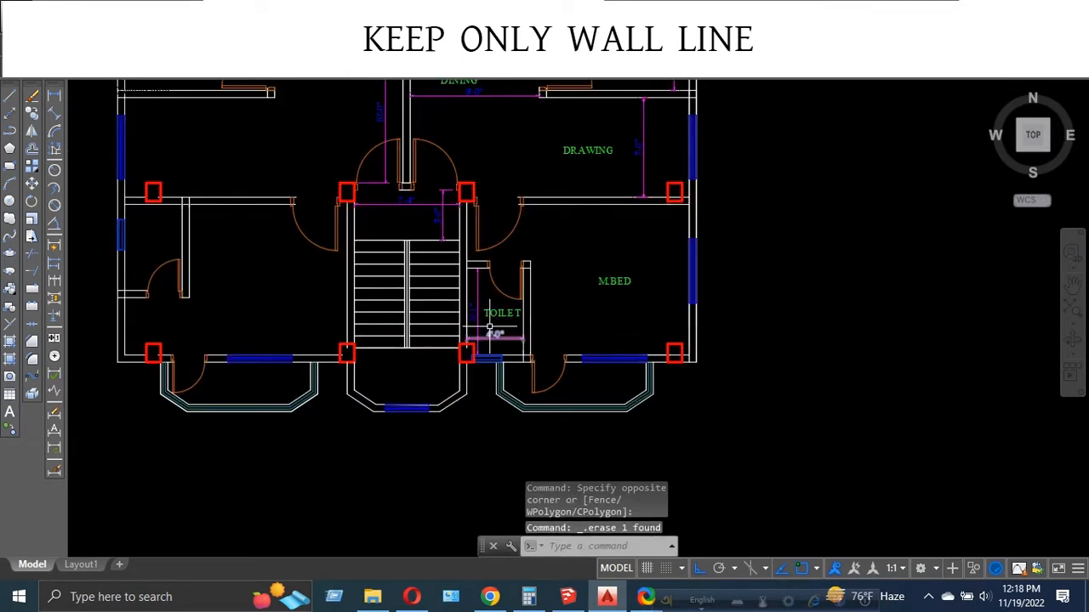
{"action": "scroll", "coordinate": [489, 298], "scroll_direction": "up", "scroll_amount": 5}
{"action": "left_click", "coordinate": [521, 384]}
{"action": "left_click", "coordinate": [455, 285]}
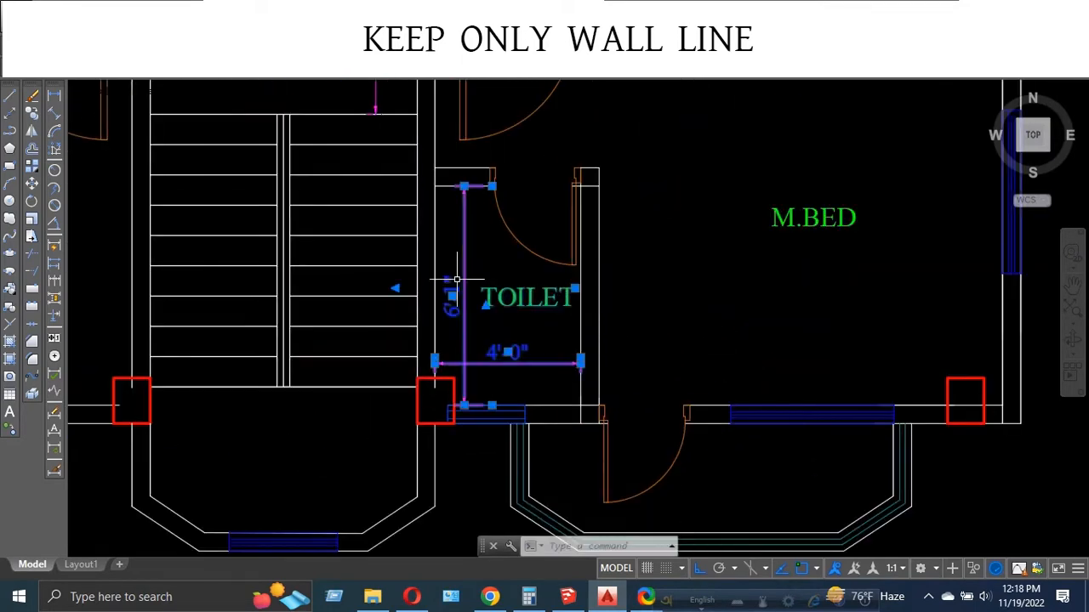
{"action": "key", "text": "Delete"}
- Erase the right unit's M.BED and DRAWING labels and the drawing room's 7'-0" dimension
{"action": "scroll", "coordinate": [624, 363], "scroll_direction": "down", "scroll_amount": 2}
{"action": "left_click", "coordinate": [691, 274]}
{"action": "left_click", "coordinate": [789, 243]}
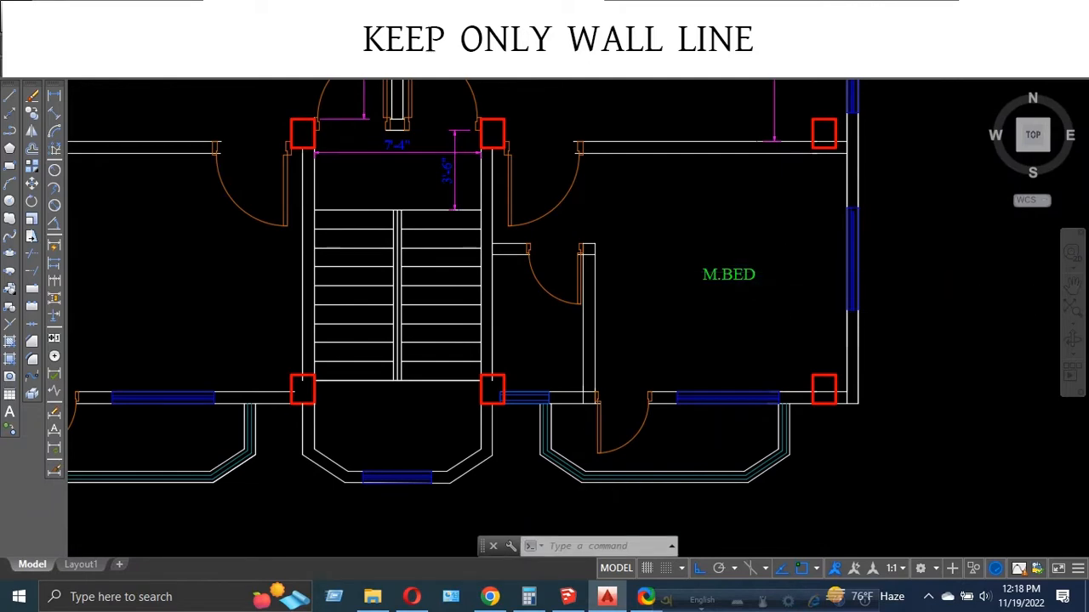
{"action": "key", "text": "Delete"}
{"action": "scroll", "coordinate": [697, 327], "scroll_direction": "down", "scroll_amount": 2}
{"action": "left_click", "coordinate": [764, 185]}
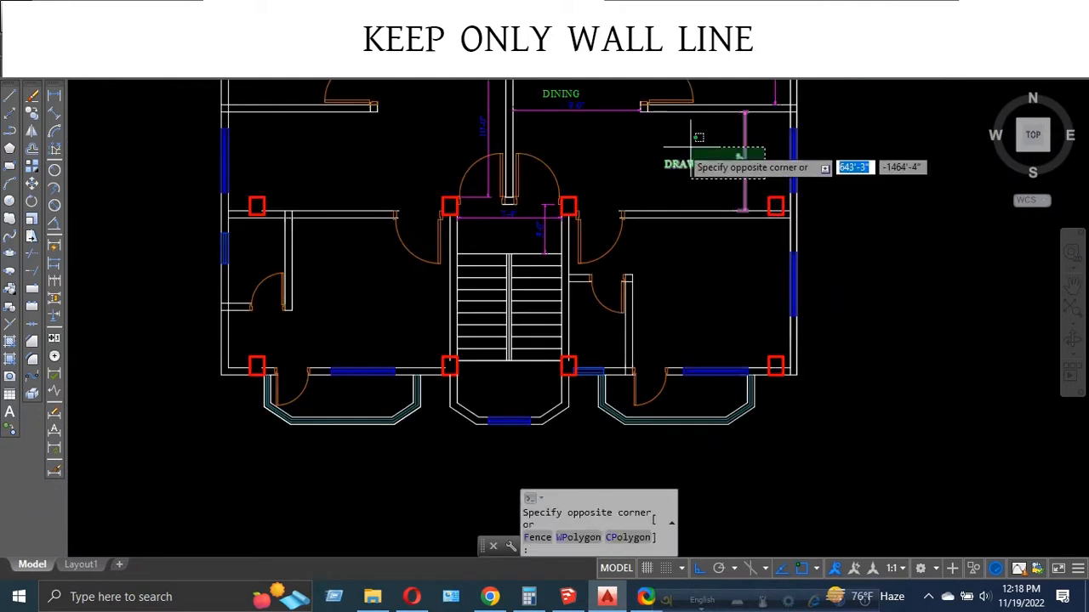
{"action": "left_click", "coordinate": [664, 113]}
{"action": "key", "text": "Delete"}
- Erase the C.BED label and both dimensions from the right unit's upper bedroom
{"action": "scroll", "coordinate": [723, 307], "scroll_direction": "down", "scroll_amount": 2}
{"action": "scroll", "coordinate": [721, 195], "scroll_direction": "up", "scroll_amount": 5}
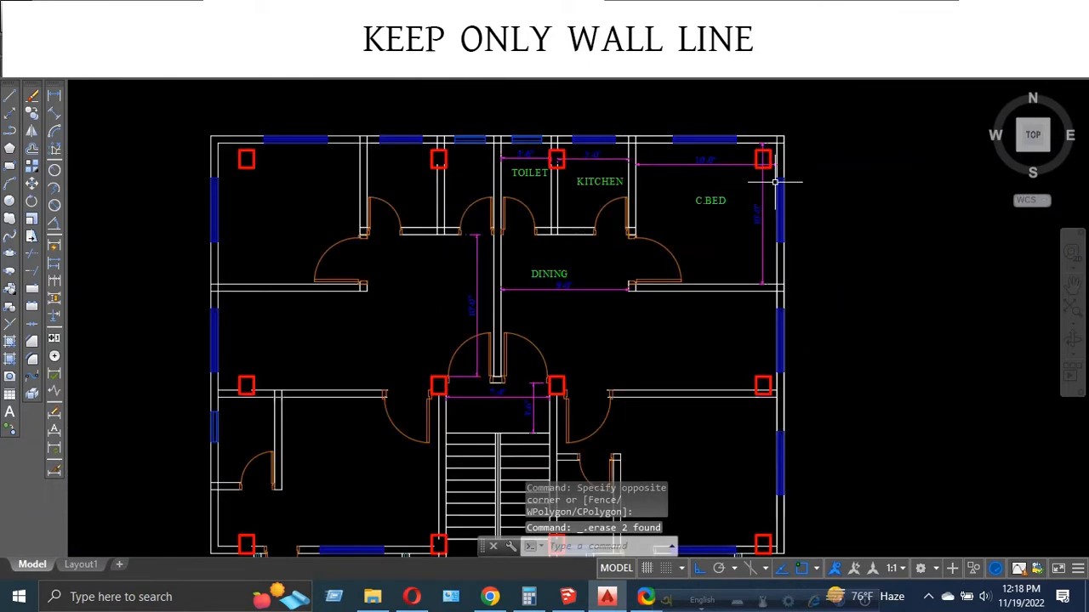
{"action": "left_click", "coordinate": [729, 247]}
{"action": "key", "text": "Delete"}
{"action": "left_click", "coordinate": [668, 316]}
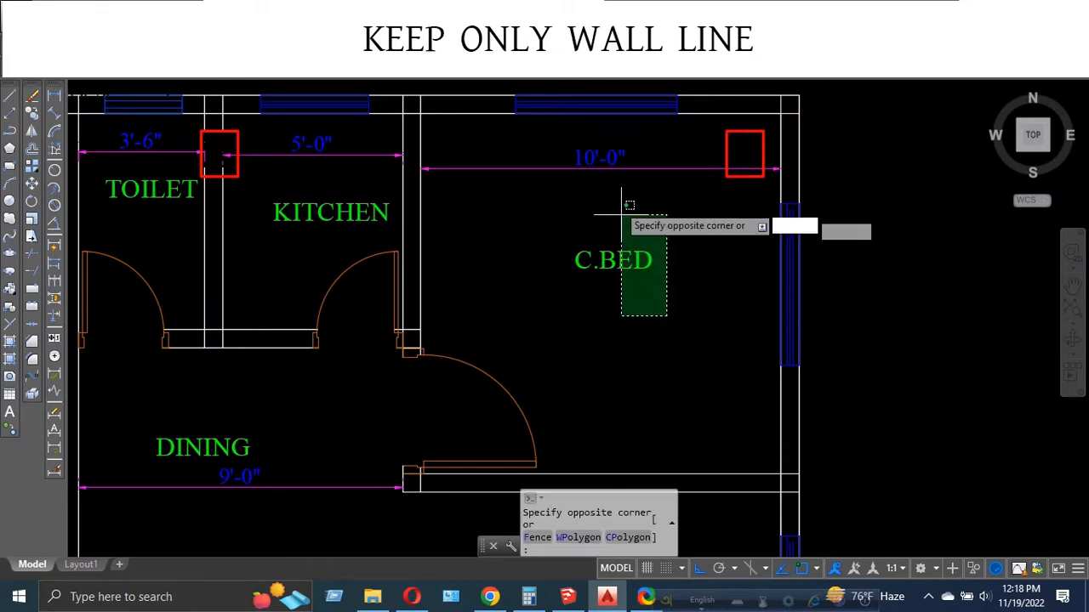
{"action": "left_click", "coordinate": [571, 148]}
{"action": "key", "text": "Delete"}
- Erase the right unit's KITCHEN and upper TOILET labels with their 5'-0" and 3'-6" dimensions
{"action": "left_click", "coordinate": [325, 230]}
{"action": "left_click", "coordinate": [307, 141]}
{"action": "key", "text": "Delete"}
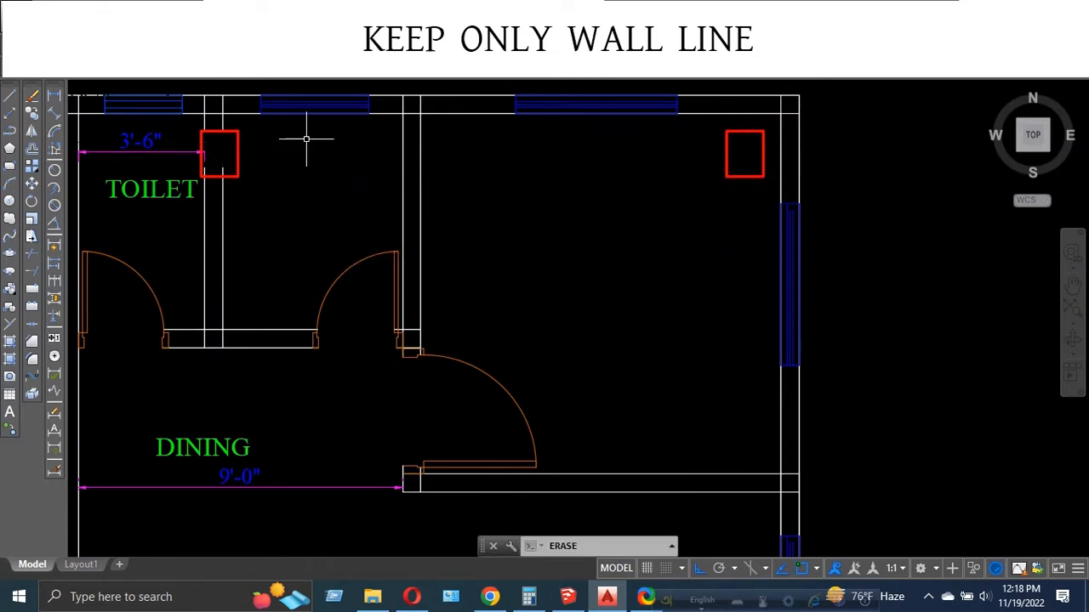
{"action": "scroll", "coordinate": [642, 187], "scroll_direction": "down", "scroll_amount": 3}
{"action": "scroll", "coordinate": [409, 181], "scroll_direction": "up", "scroll_amount": 4}
{"action": "left_click", "coordinate": [502, 225]}
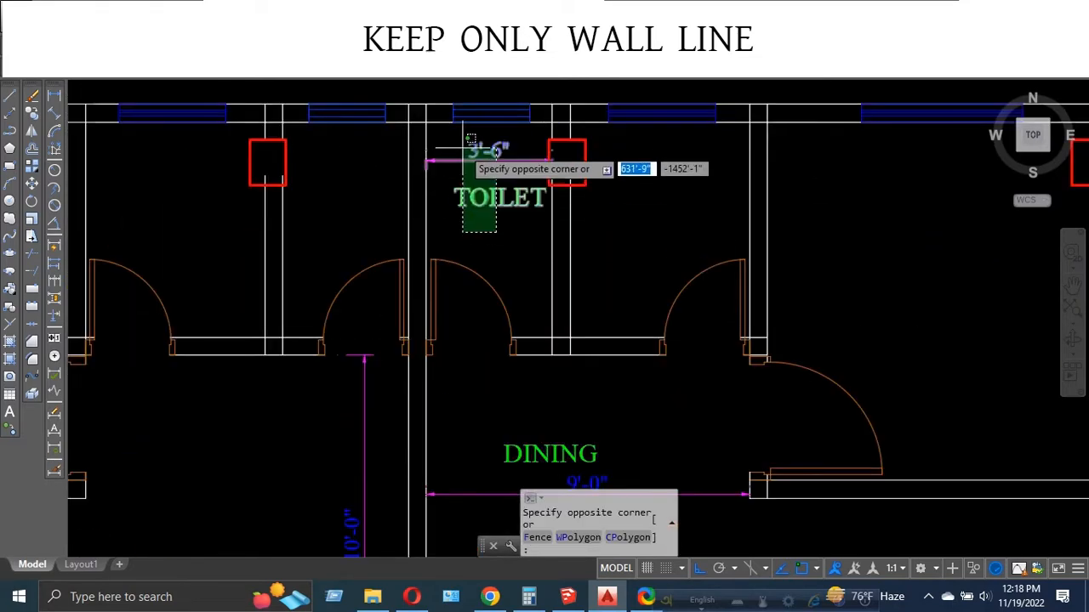
{"action": "left_click", "coordinate": [464, 143]}
{"action": "key", "text": "Delete"}
- Erase the right DINING label with its 9'-0" dimension and the left dining area's vertical 10'-0" dimension
{"action": "scroll", "coordinate": [629, 164], "scroll_direction": "down", "scroll_amount": 4}
{"action": "scroll", "coordinate": [599, 272], "scroll_direction": "up", "scroll_amount": 4}
{"action": "left_click", "coordinate": [624, 340]}
{"action": "left_click", "coordinate": [576, 213]}
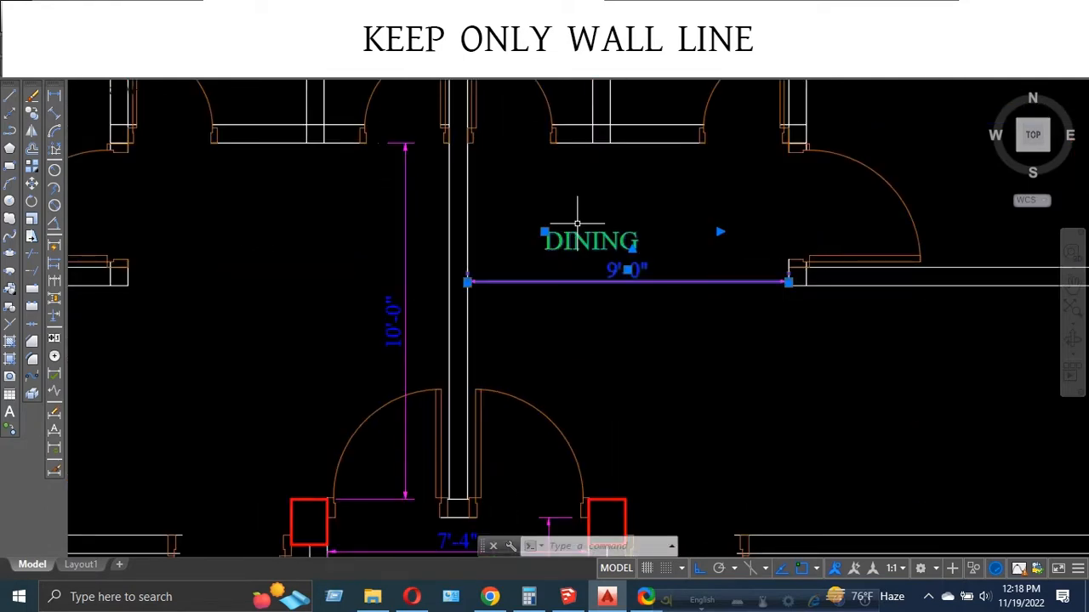
{"action": "key", "text": "Delete"}
{"action": "left_click", "coordinate": [423, 325]}
{"action": "left_click", "coordinate": [392, 301]}
{"action": "key", "text": "Delete"}
- Erase the 7'-4" and 3'-6" dimensions at the staircase landing
{"action": "scroll", "coordinate": [568, 194], "scroll_direction": "down", "scroll_amount": 4}
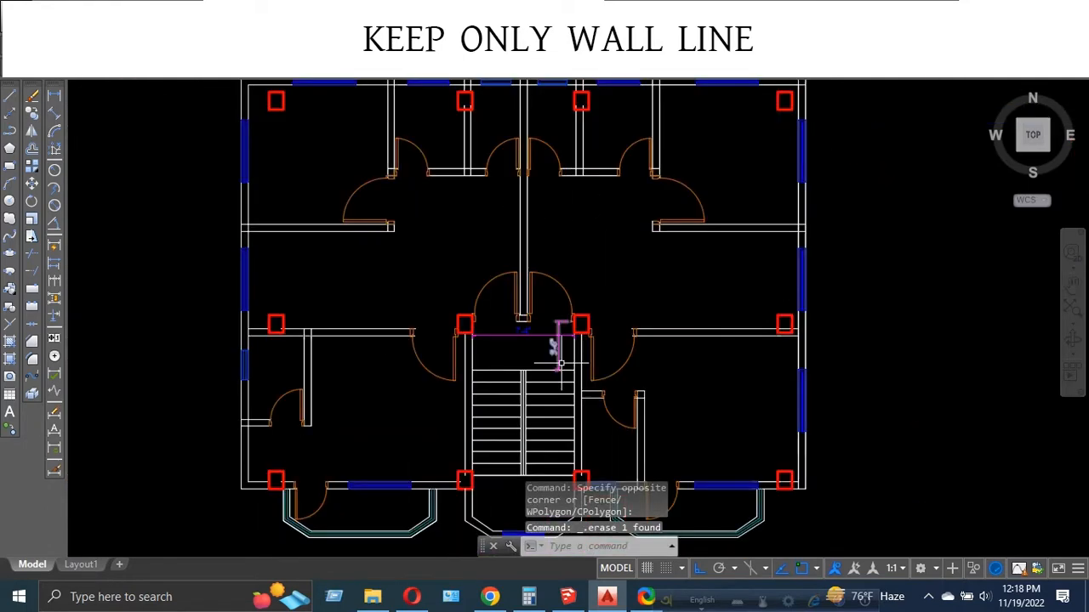
{"action": "scroll", "coordinate": [568, 352], "scroll_direction": "up", "scroll_amount": 6}
{"action": "left_click", "coordinate": [551, 344]}
{"action": "left_click", "coordinate": [486, 260]}
{"action": "key", "text": "Delete"}
{"action": "scroll", "coordinate": [629, 178], "scroll_direction": "down", "scroll_amount": 6}
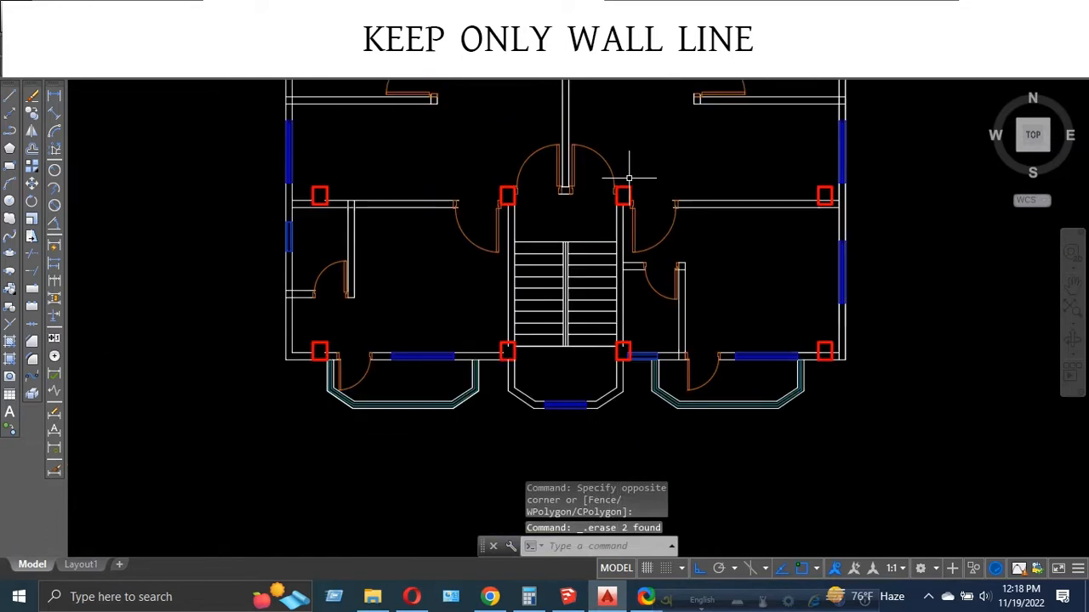
- Save the cleaned floor plan drawing
{"action": "scroll", "coordinate": [491, 352], "scroll_direction": "down", "scroll_amount": 3}
{"action": "middle_click_drag", "start_coordinate": [605, 208], "coordinate": [590, 266]}
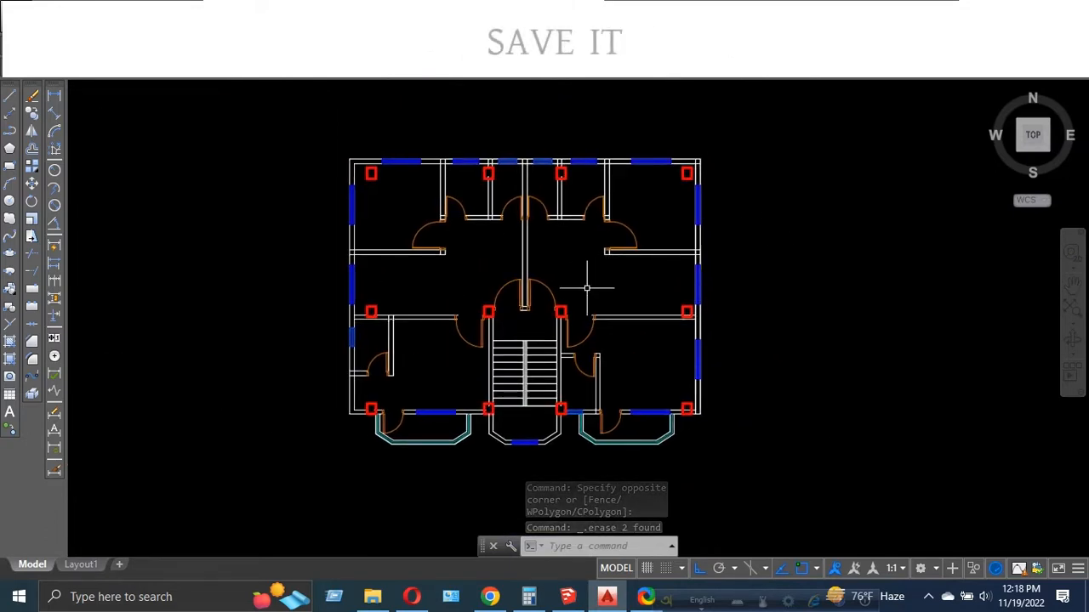
{"action": "left_click", "coordinate": [55, 29]}
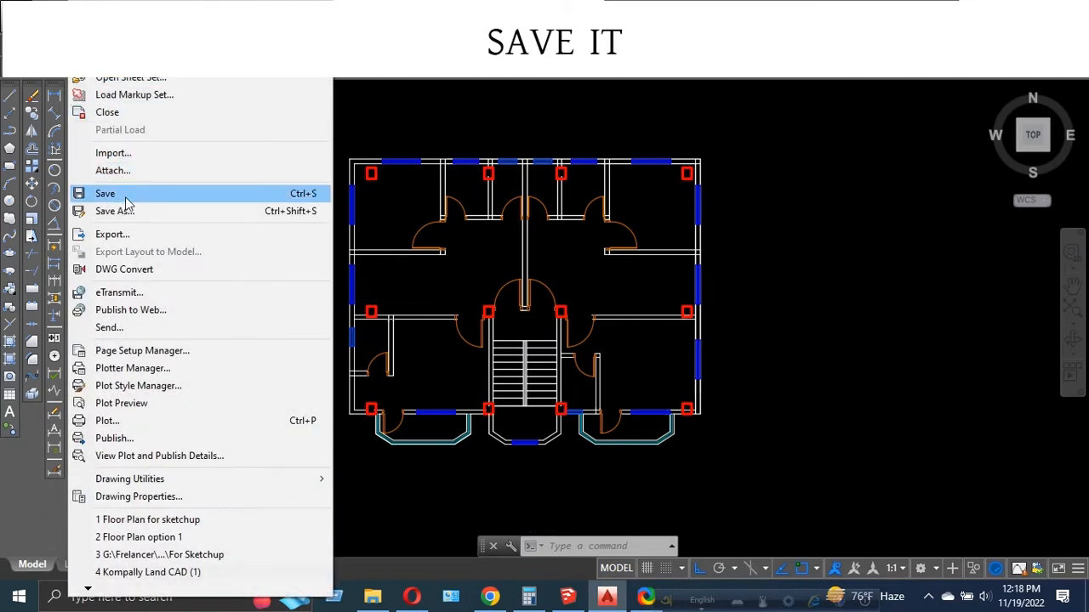
{"action": "left_click", "coordinate": [97, 193]}
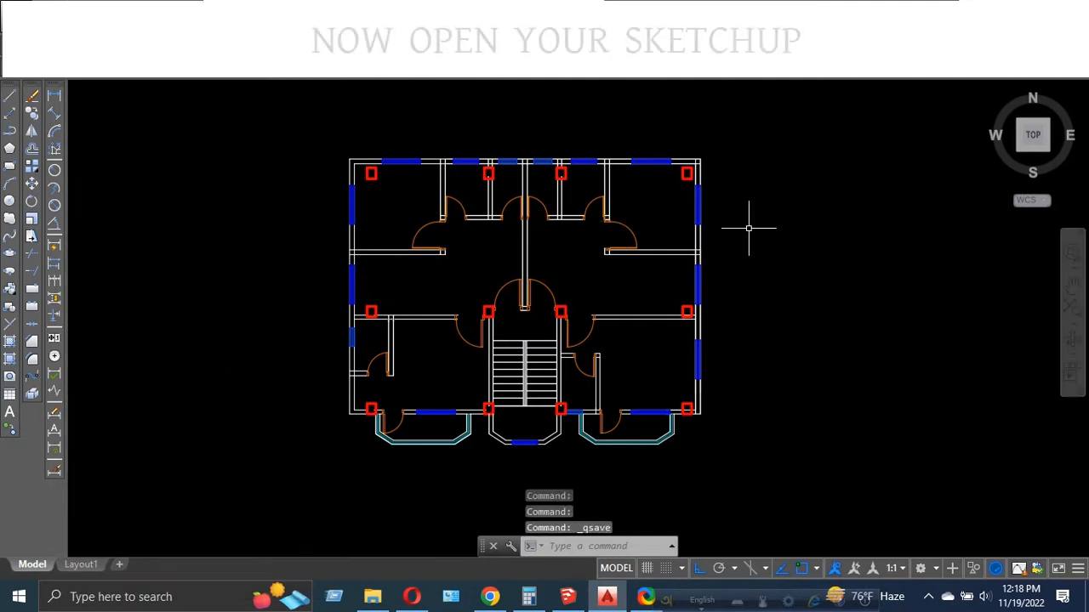
- Switch to SketchUp and delete the default objects from the new model
{"action": "left_click", "coordinate": [572, 598]}
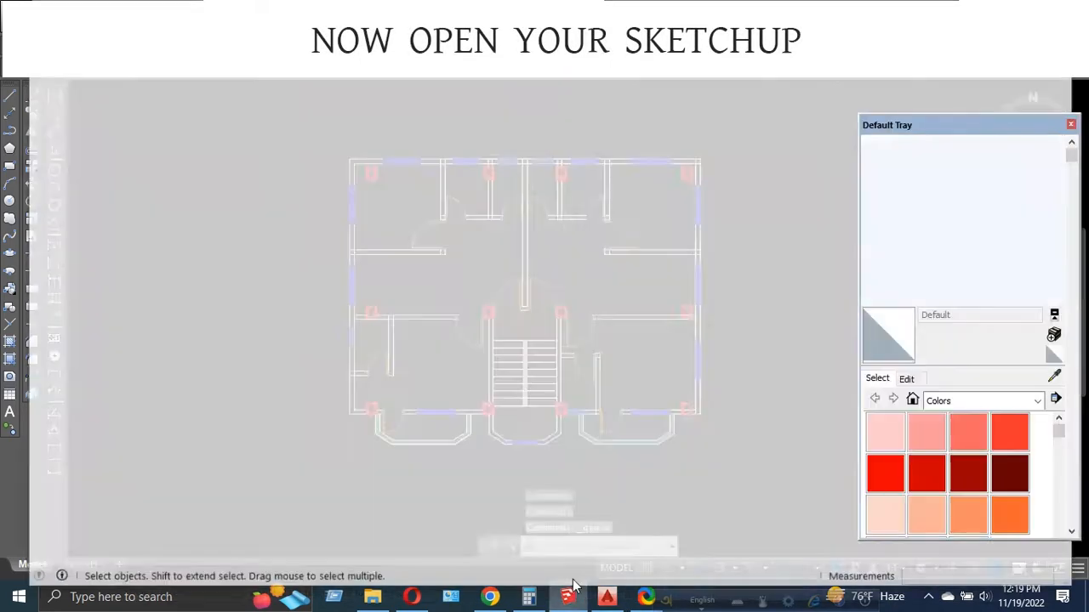
{"action": "left_click_drag", "start_coordinate": [257, 137], "coordinate": [618, 458]}
{"action": "key", "text": "Delete"}
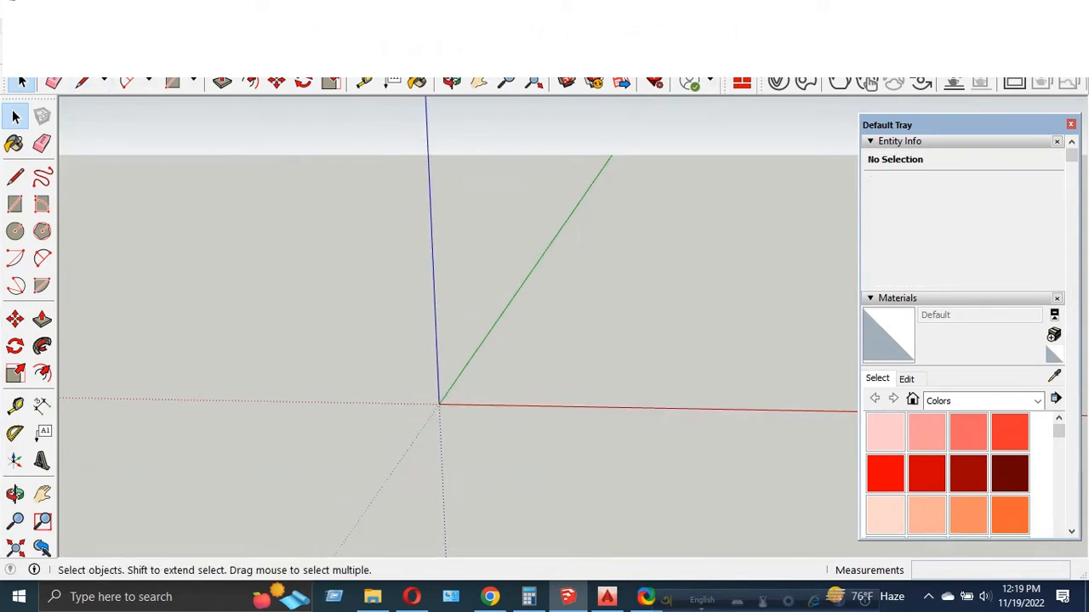
- Start a file import and browse on drive G through Others and Mogaltuli to the 5 Storied project folder
{"action": "left_click", "coordinate": [13, 26]}
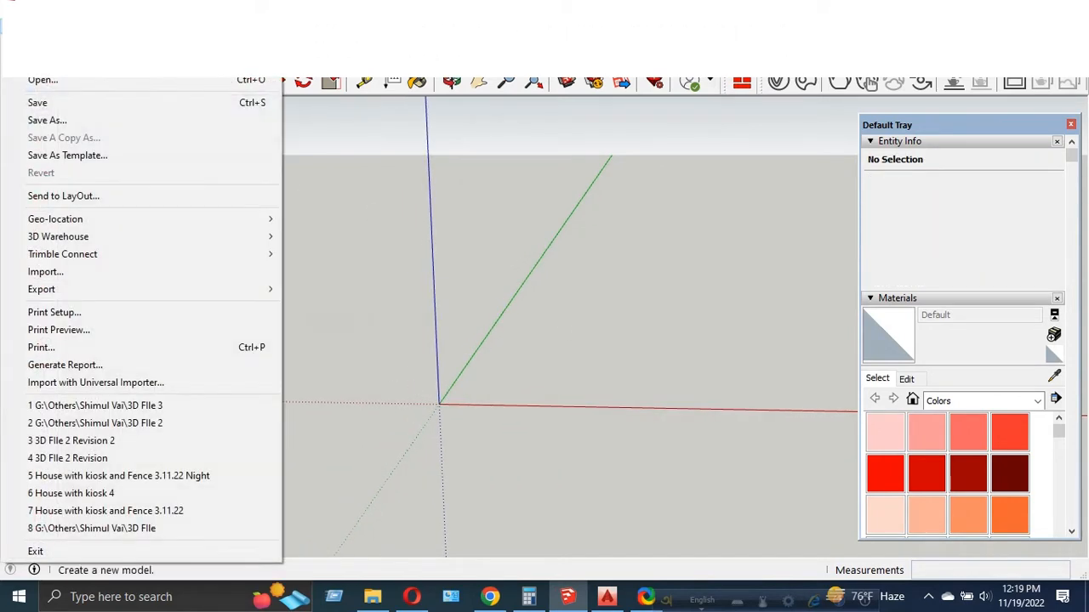
{"action": "left_click", "coordinate": [59, 277]}
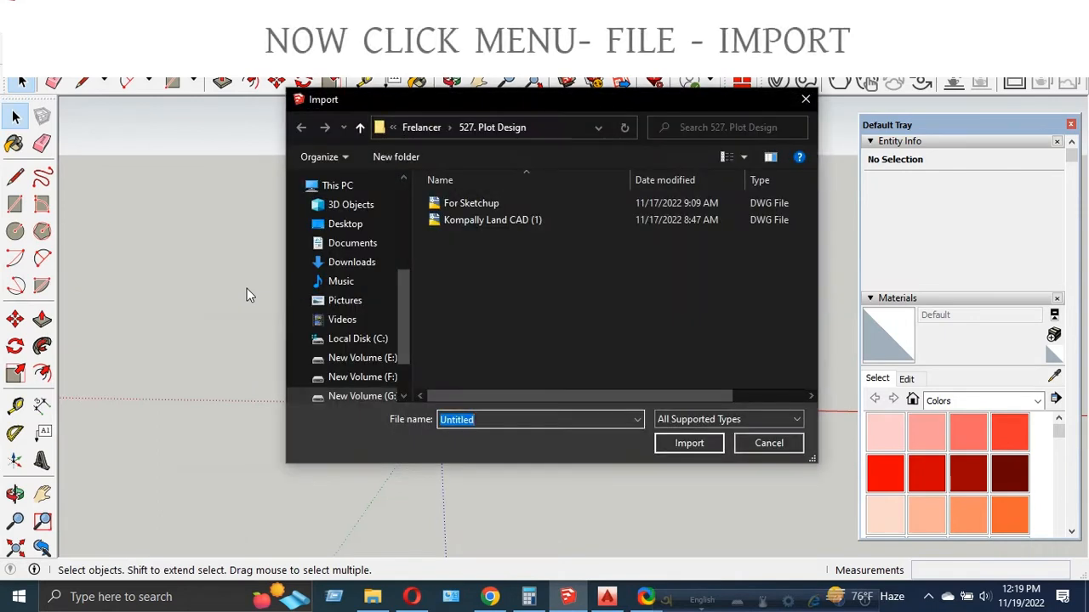
{"action": "left_click", "coordinate": [484, 131]}
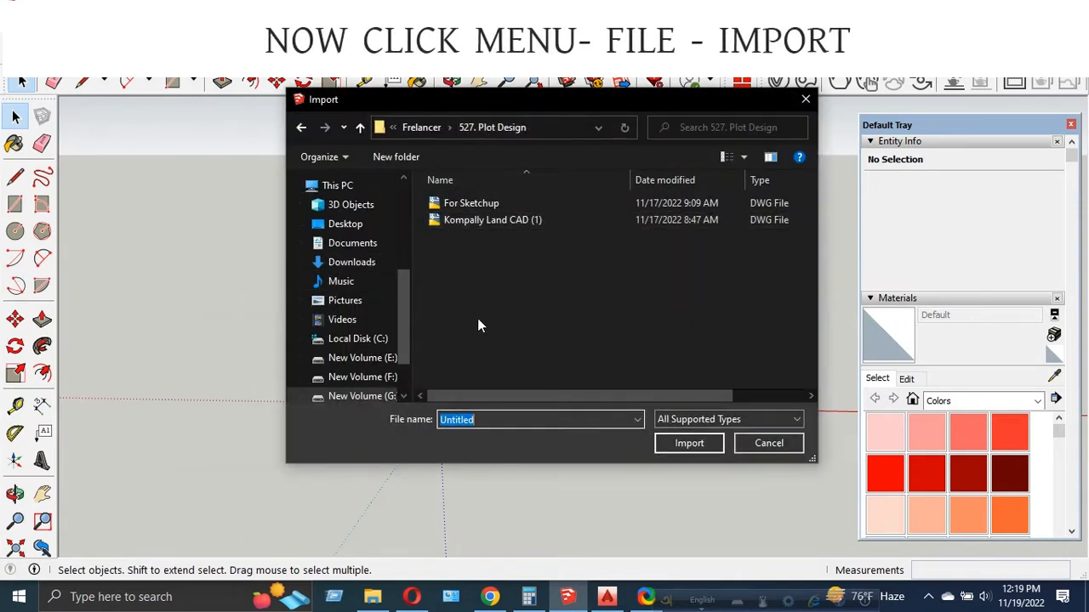
{"action": "left_click", "coordinate": [531, 128]}
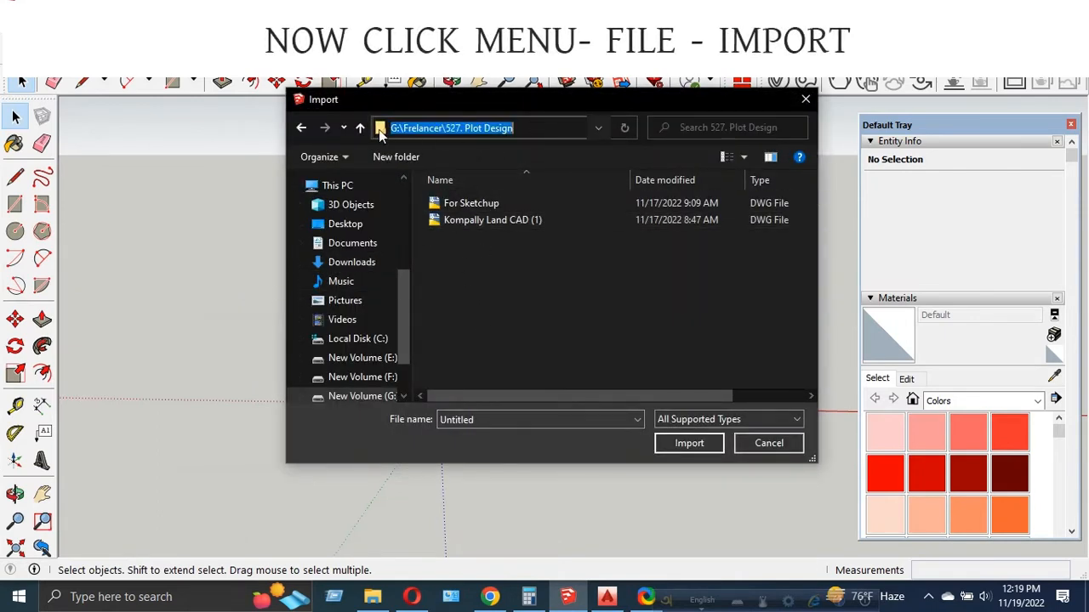
{"action": "left_click", "coordinate": [379, 403]}
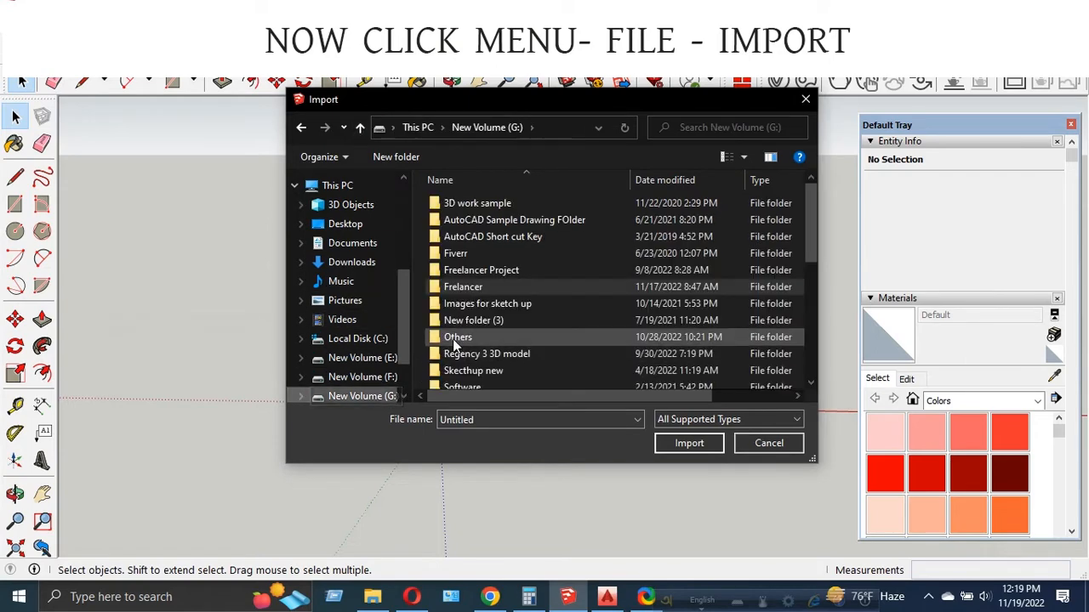
{"action": "double_click", "coordinate": [468, 339]}
{"action": "scroll", "coordinate": [467, 318], "scroll_direction": "down", "scroll_amount": 3}
{"action": "scroll", "coordinate": [467, 318], "scroll_direction": "down", "scroll_amount": 10}
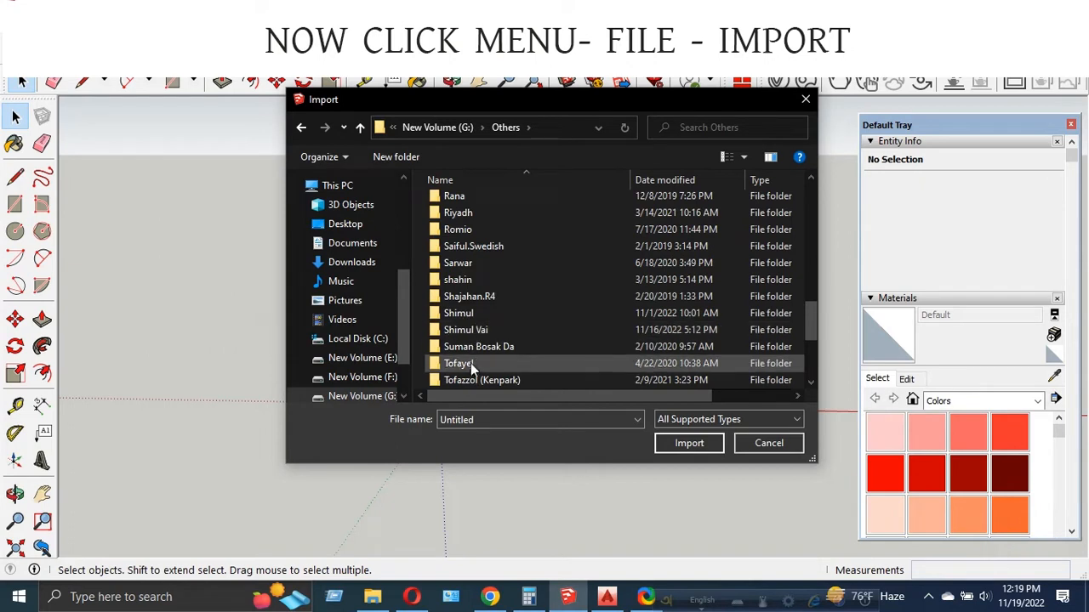
{"action": "scroll", "coordinate": [486, 276], "scroll_direction": "up", "scroll_amount": 4}
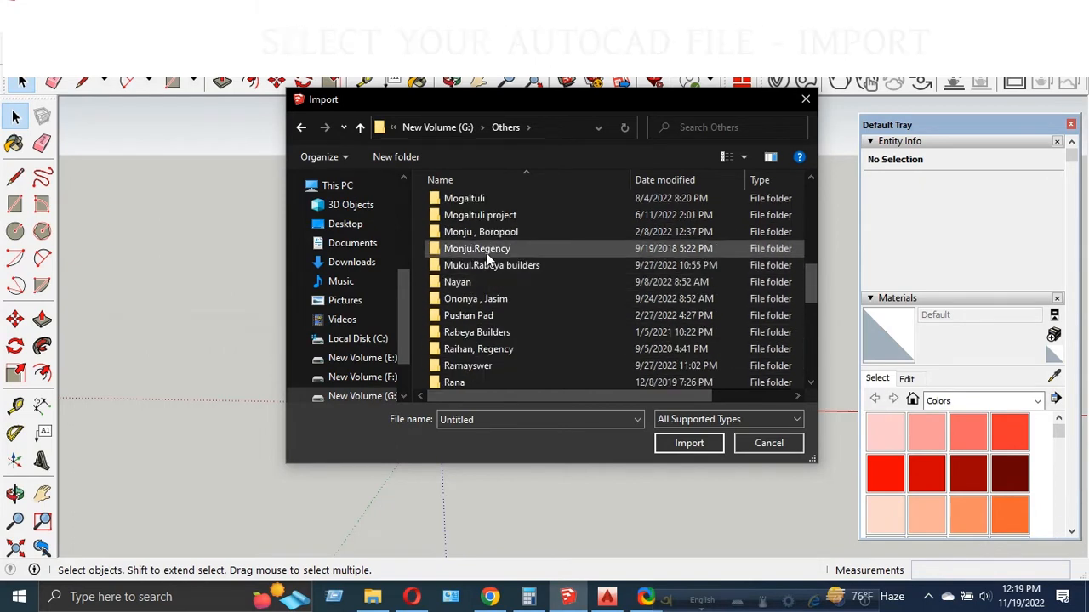
{"action": "double_click", "coordinate": [464, 200]}
{"action": "double_click", "coordinate": [462, 204]}
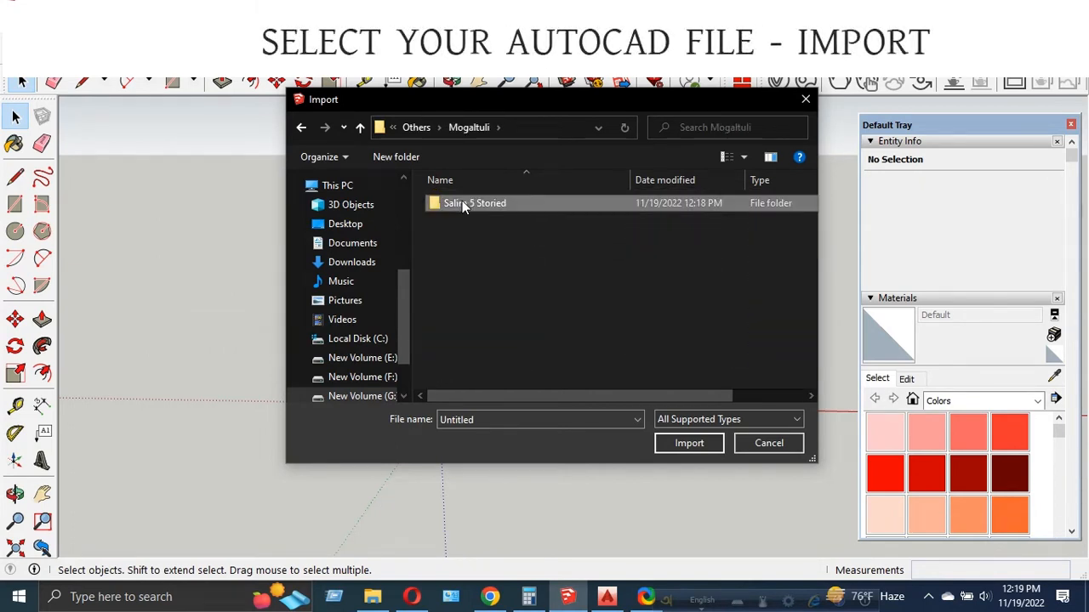
- Import the DWG file "Floor Plan for sketchup" and dismiss the import results
{"action": "left_click", "coordinate": [471, 305]}
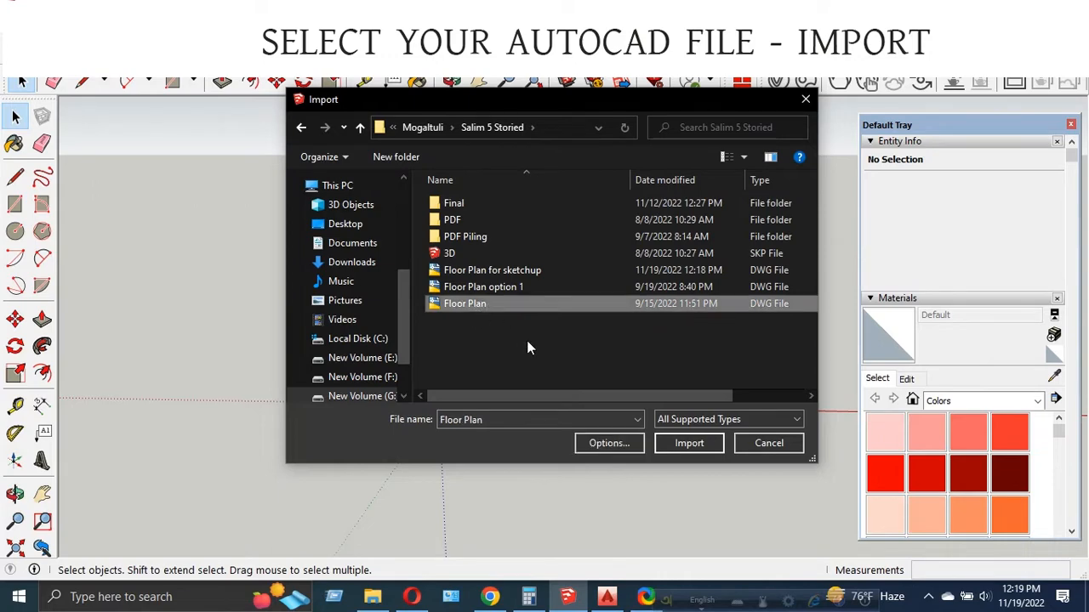
{"action": "left_click", "coordinate": [521, 272]}
{"action": "left_click", "coordinate": [688, 443]}
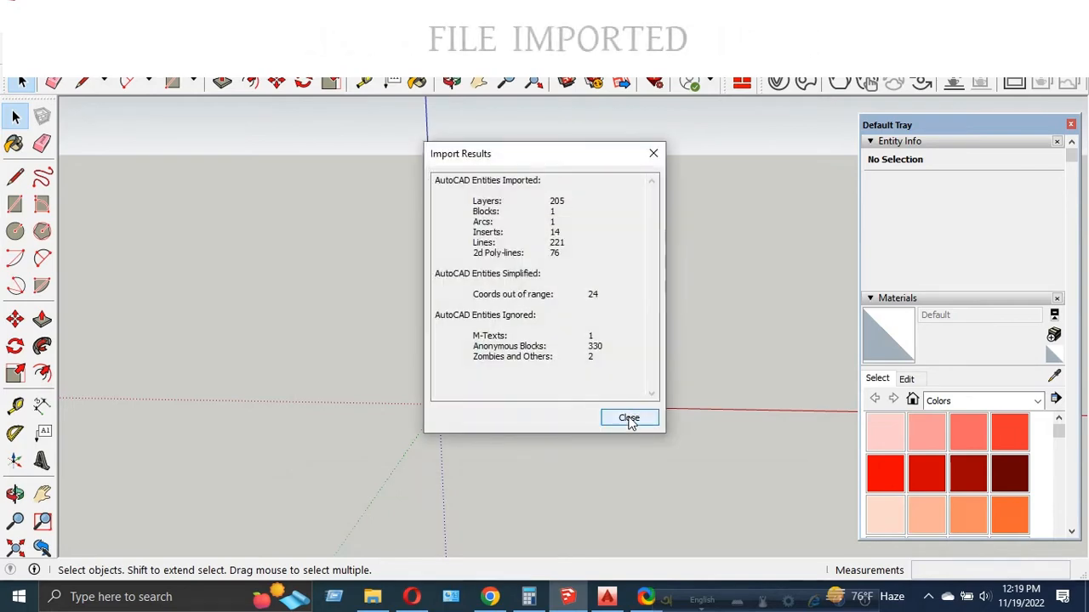
{"action": "left_click", "coordinate": [629, 419]}
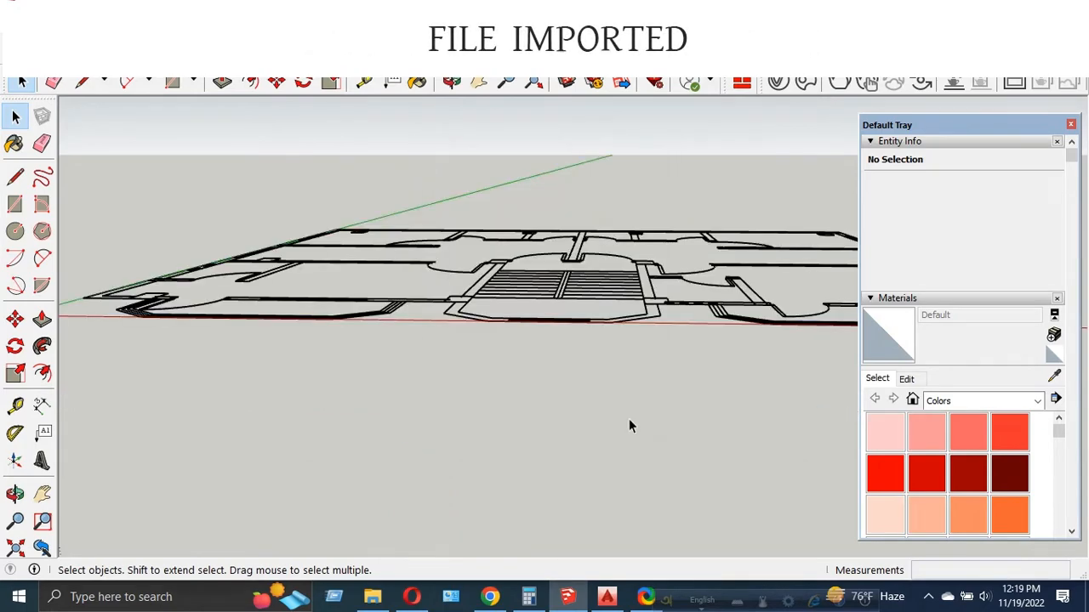
- Examine the whole imported floor plan from a high viewpoint
{"action": "middle_click_drag", "start_coordinate": [466, 292], "coordinate": [458, 454]}
{"action": "scroll", "coordinate": [534, 340], "scroll_direction": "down", "scroll_amount": 1}
{"action": "middle_click_drag", "start_coordinate": [537, 338], "coordinate": [442, 367]}
{"action": "scroll", "coordinate": [387, 363], "scroll_direction": "up", "scroll_amount": 2}
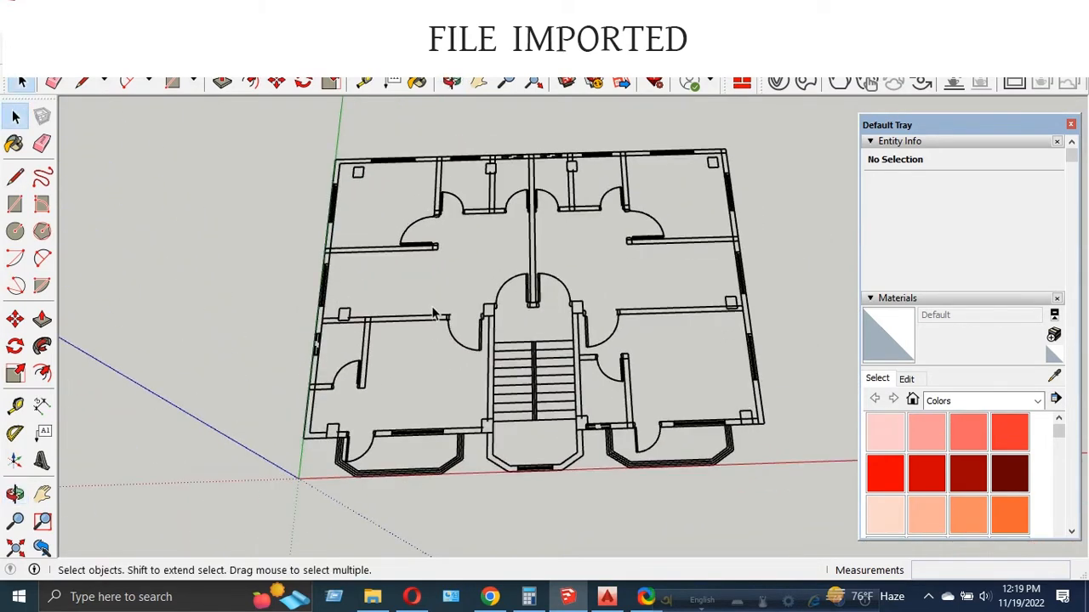
{"action": "scroll", "coordinate": [437, 311], "scroll_direction": "up", "scroll_amount": 1}
{"action": "scroll", "coordinate": [434, 313], "scroll_direction": "down", "scroll_amount": 1}
{"action": "scroll", "coordinate": [578, 380], "scroll_direction": "up", "scroll_amount": 1}
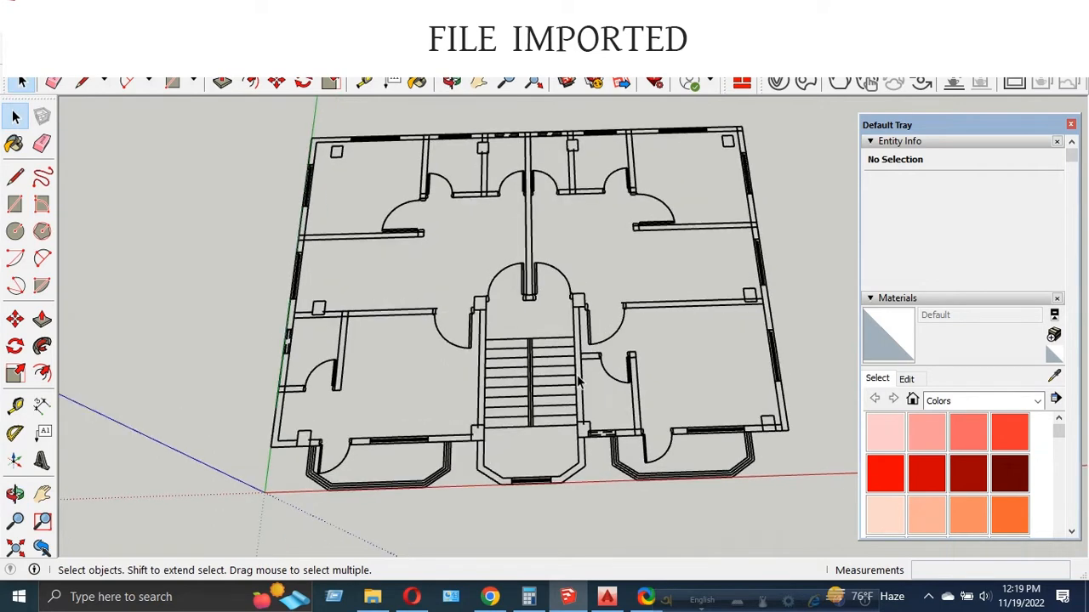
{"action": "scroll", "coordinate": [578, 380], "scroll_direction": "down", "scroll_amount": 1}
{"action": "mouse_move", "coordinate": [578, 380]}
{"action": "middle_mouse_down"}
{"action": "mouse_move", "coordinate": [539, 372]}
{"action": "mouse_move", "coordinate": [561, 374]}
{"action": "middle_mouse_up"}
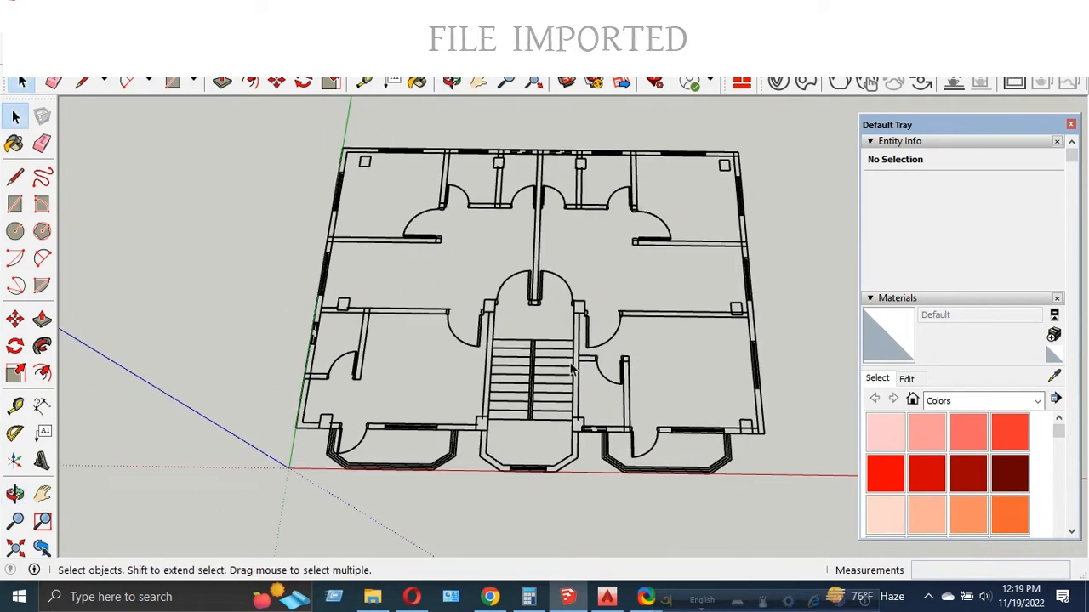
- Explode the imported floor plan component and clear the selection
{"action": "right_click", "coordinate": [575, 366]}
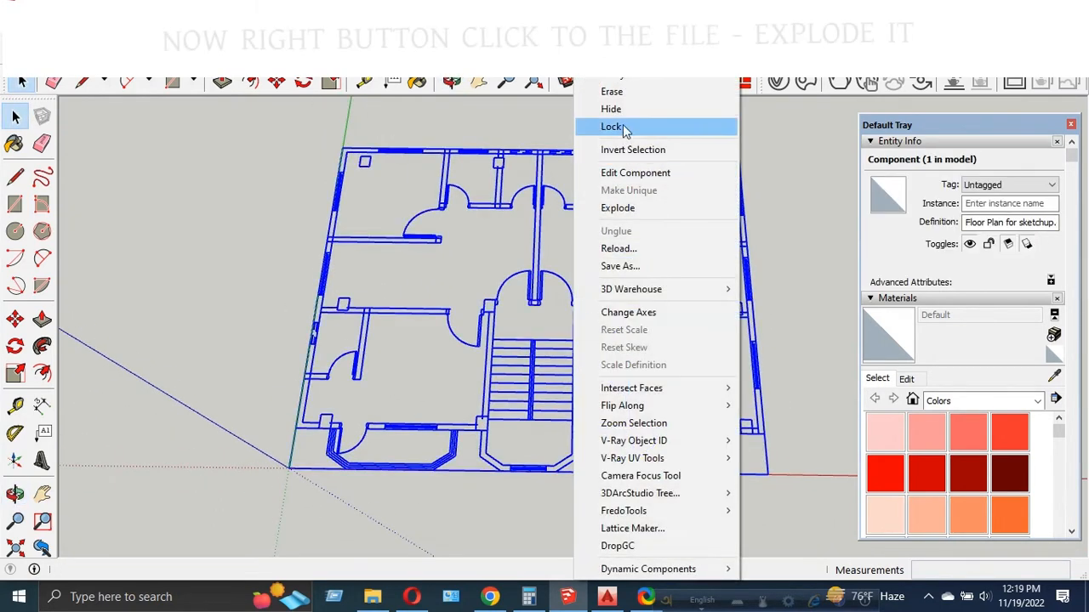
{"action": "left_click", "coordinate": [630, 218]}
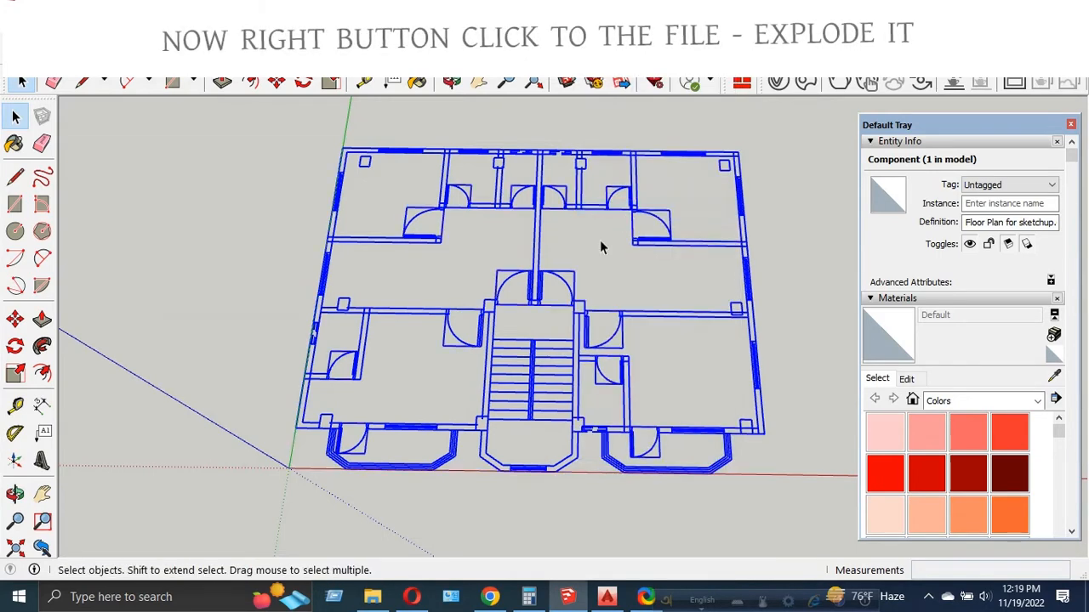
{"action": "left_click", "coordinate": [593, 259]}
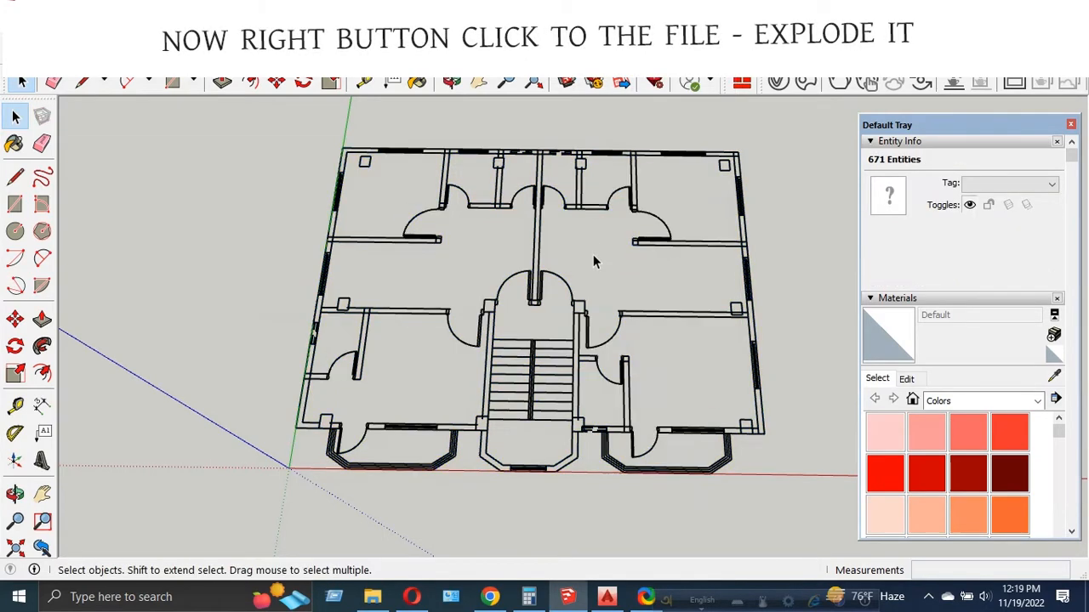
- Turn off the Profiles edge style so the plan's edges display as thin lines
{"action": "middle_click_drag", "start_coordinate": [418, 247], "coordinate": [446, 453]}
{"action": "middle_click_drag", "start_coordinate": [451, 283], "coordinate": [228, 187]}
{"action": "left_click", "coordinate": [64, 66]}
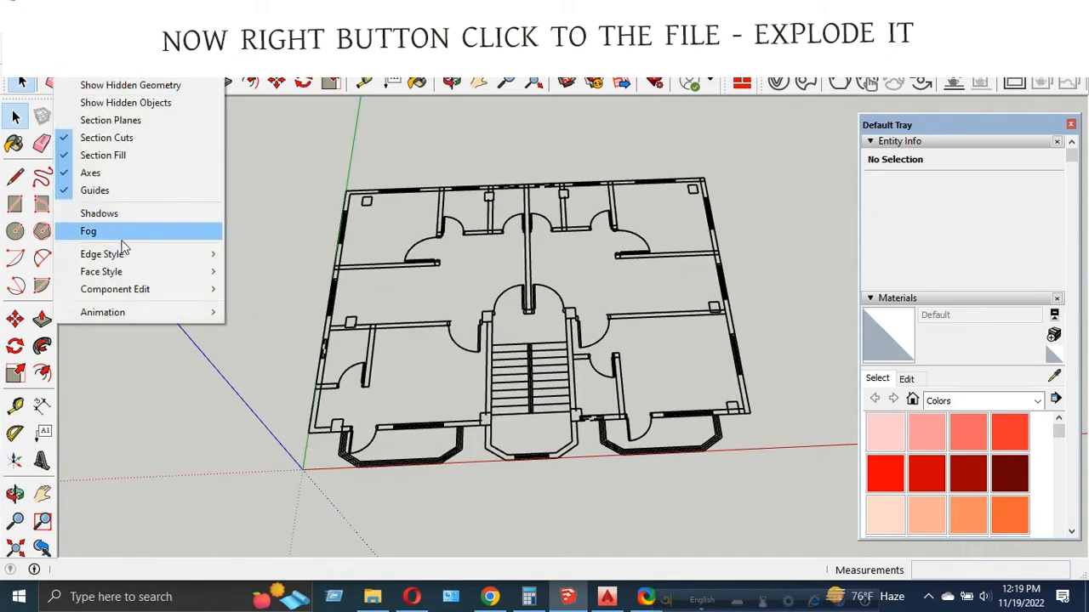
{"action": "mouse_move", "coordinate": [185, 253]}
{"action": "left_click", "coordinate": [264, 295]}
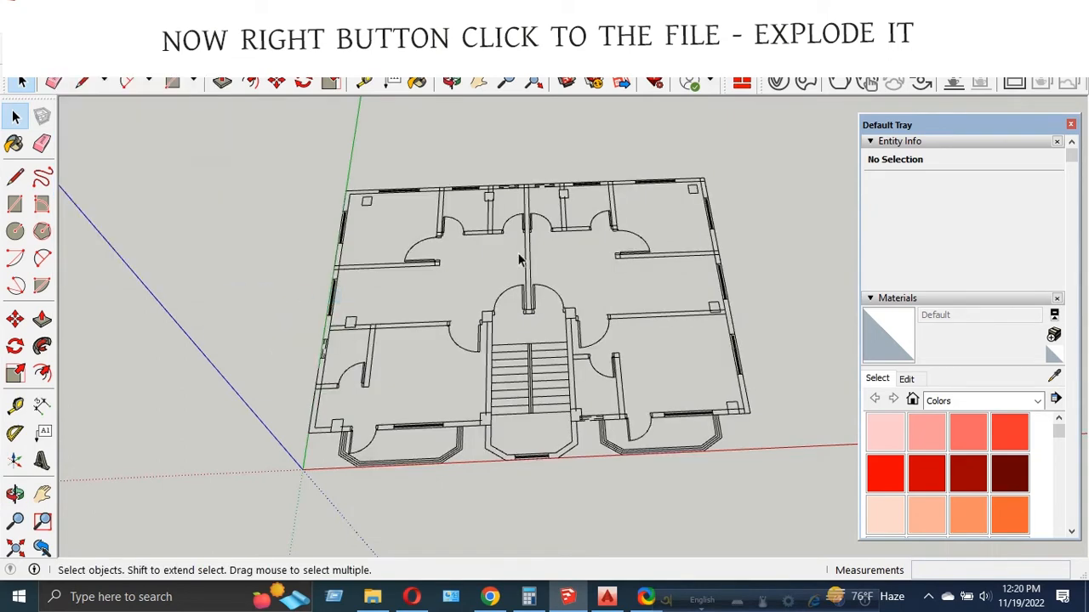
{"action": "middle_click_drag", "start_coordinate": [519, 260], "coordinate": [567, 287]}
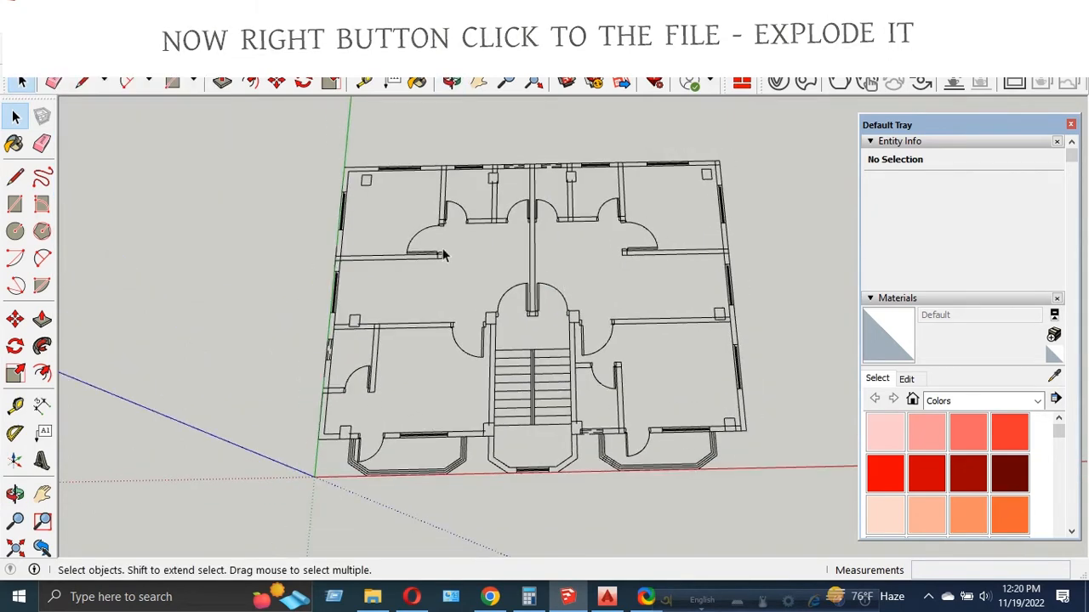
- Trace the outer edge of the plan's rear wall from corner to corner with a 40' 6" line
{"action": "left_click", "coordinate": [15, 204]}
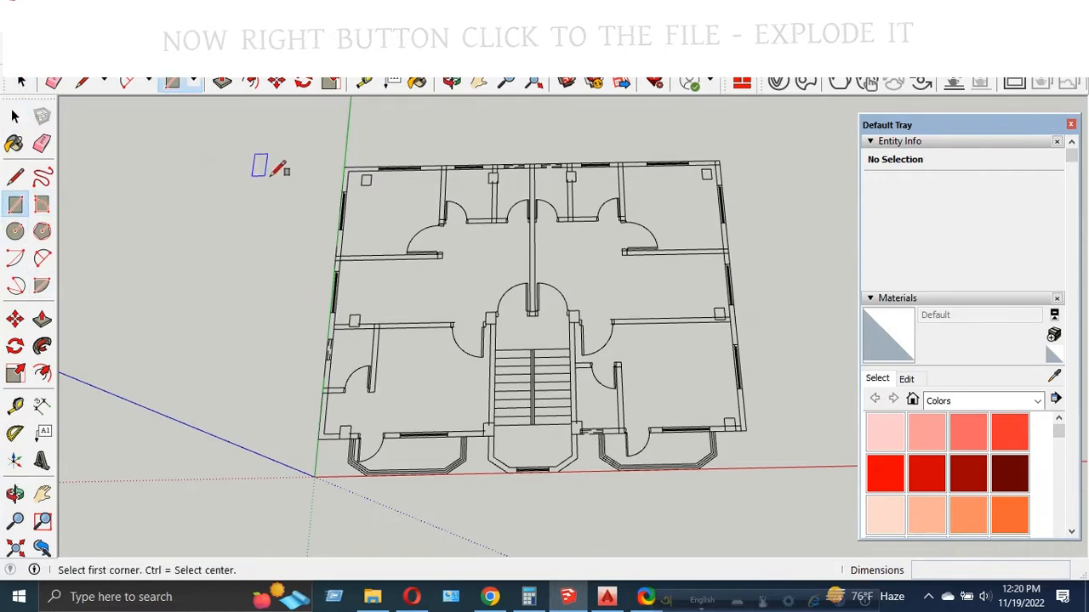
{"action": "scroll", "coordinate": [353, 144], "scroll_direction": "up", "scroll_amount": 2}
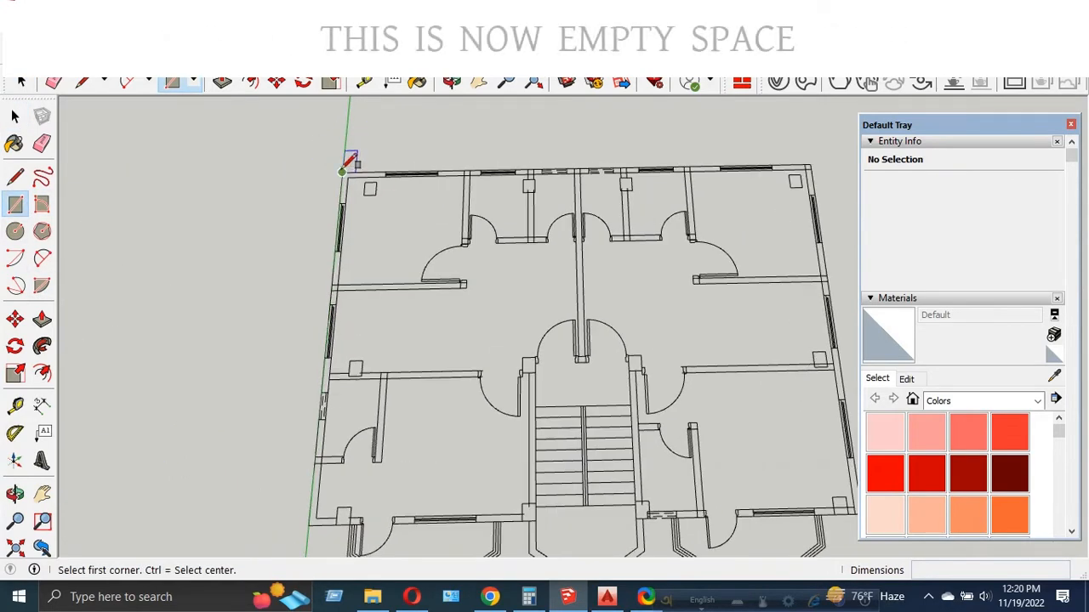
{"action": "left_click", "coordinate": [14, 176]}
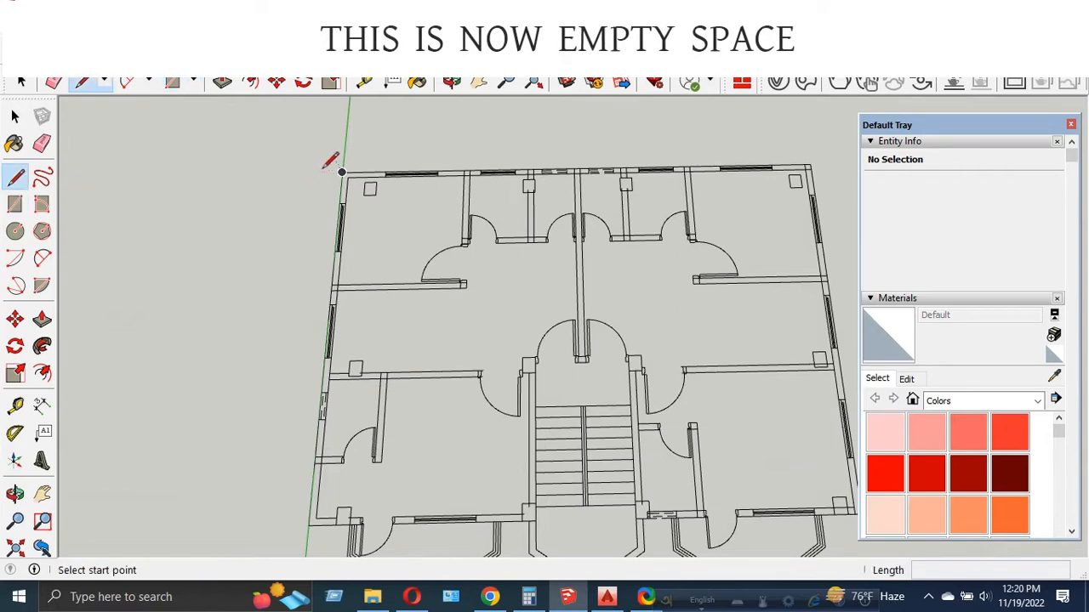
{"action": "scroll", "coordinate": [344, 166], "scroll_direction": "up", "scroll_amount": 2}
{"action": "left_click", "coordinate": [346, 172]}
{"action": "scroll", "coordinate": [250, 194], "scroll_direction": "down", "scroll_amount": 3}
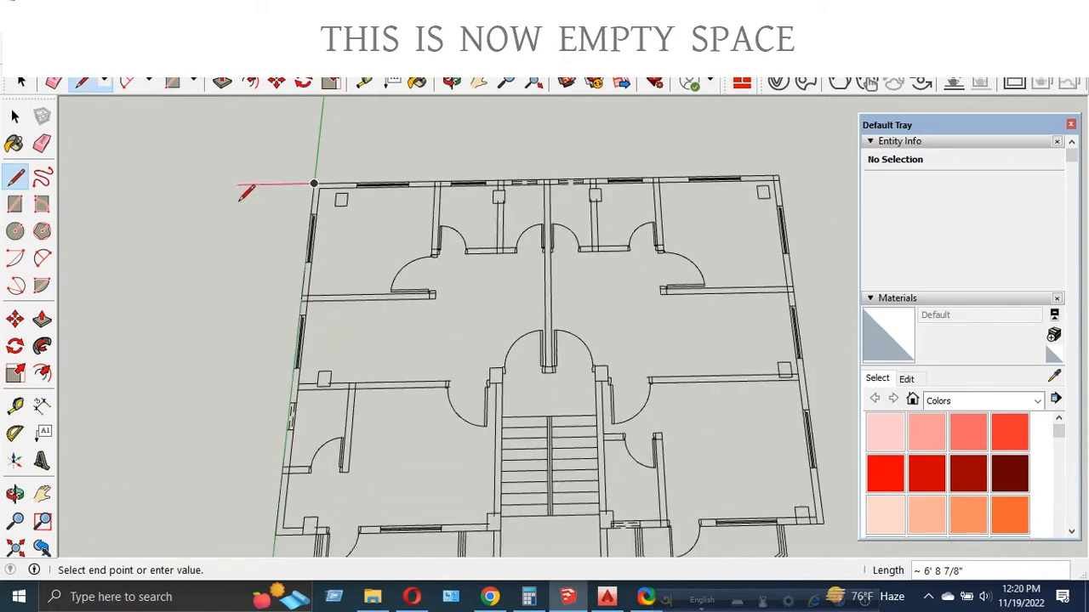
{"action": "scroll", "coordinate": [682, 176], "scroll_direction": "up", "scroll_amount": 3}
{"action": "left_click", "coordinate": [680, 189]}
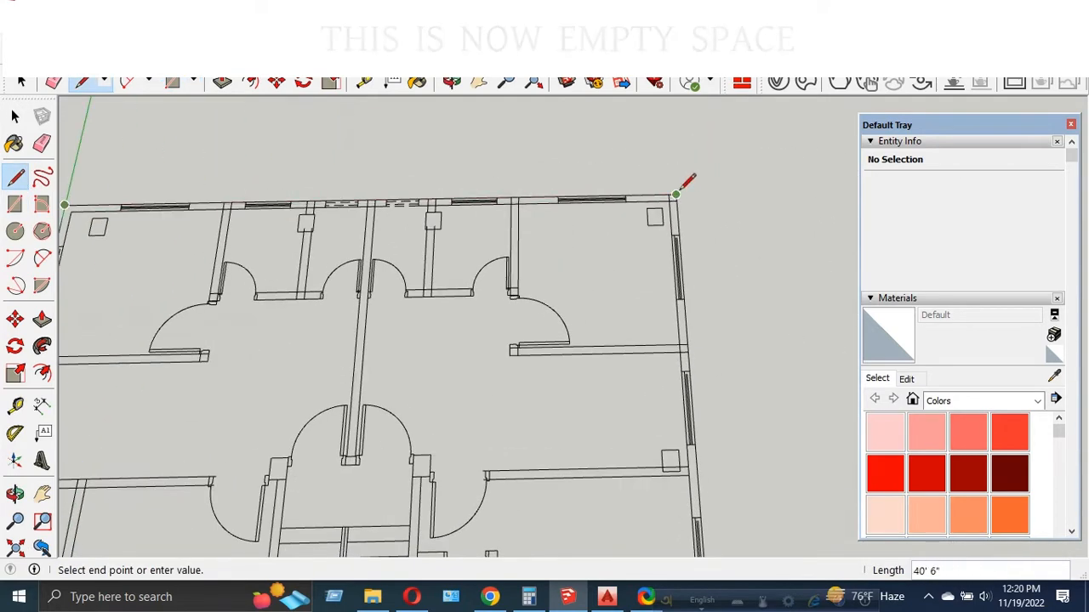
{"action": "left_click", "coordinate": [681, 190]}
- Continue the traced outline down the outer edge of the right wall to the front corner, about 29' 6" long
{"action": "scroll", "coordinate": [689, 178], "scroll_direction": "down", "scroll_amount": 3}
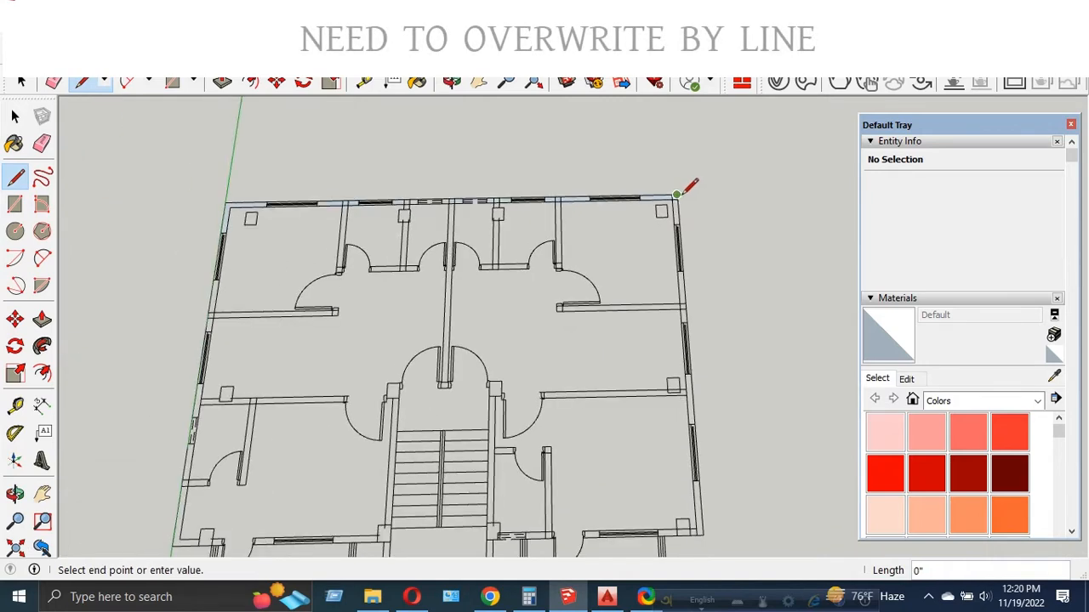
{"action": "scroll", "coordinate": [706, 492], "scroll_direction": "up", "scroll_amount": 3}
{"action": "scroll", "coordinate": [705, 492], "scroll_direction": "up", "scroll_amount": 2}
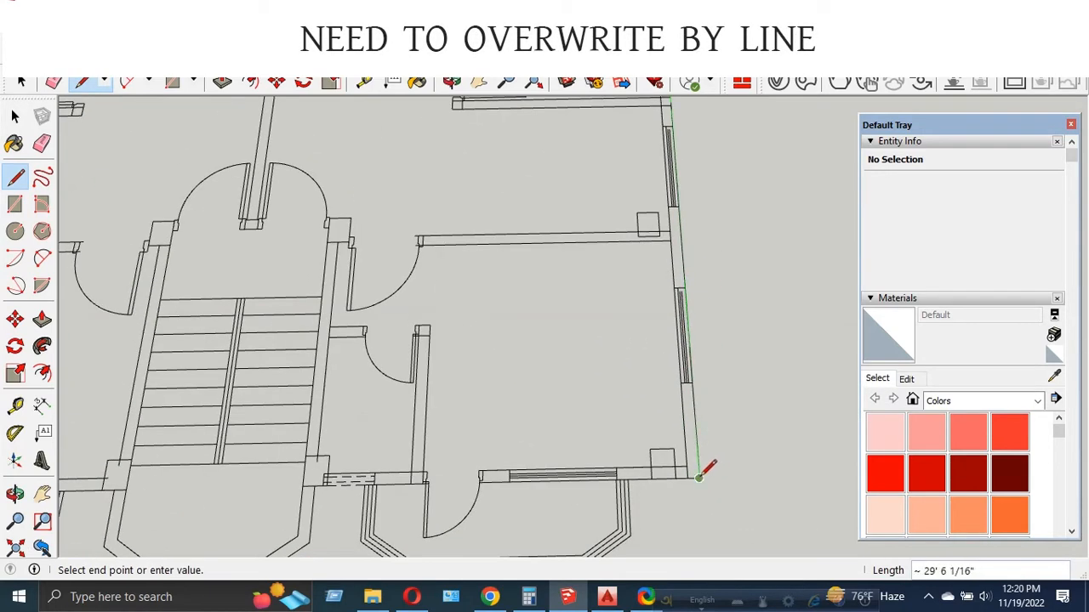
{"action": "left_click", "coordinate": [698, 478]}
- Trace the front wall's outer edge from the right corner toward the staircase, about 15' 7" long, and end the line
{"action": "scroll", "coordinate": [702, 475], "scroll_direction": "down", "scroll_amount": 3}
{"action": "scroll", "coordinate": [774, 457], "scroll_direction": "up", "scroll_amount": 1}
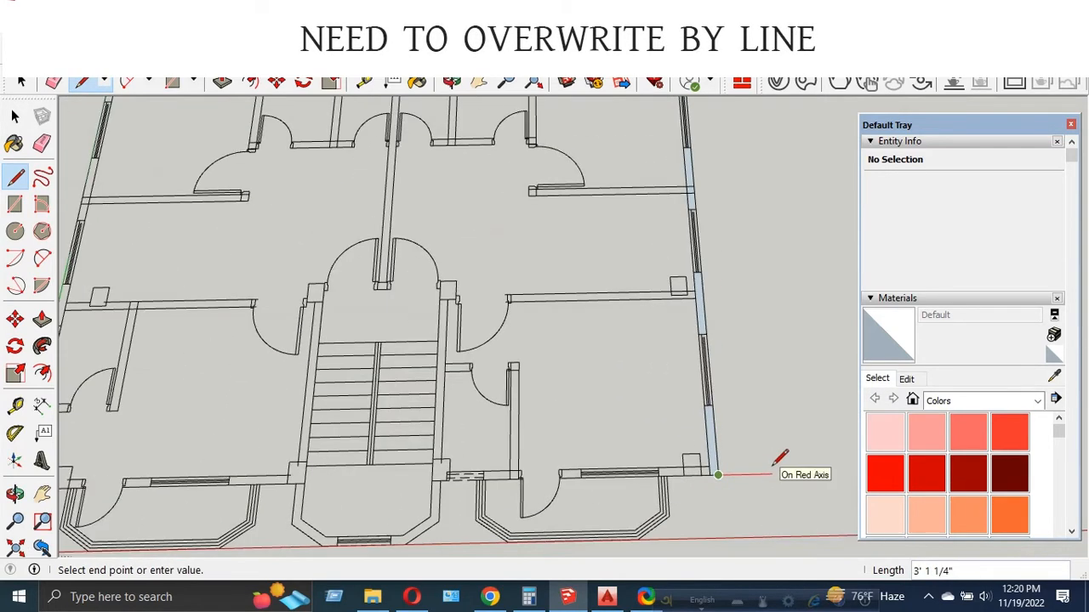
{"action": "scroll", "coordinate": [477, 474], "scroll_direction": "up", "scroll_amount": 3}
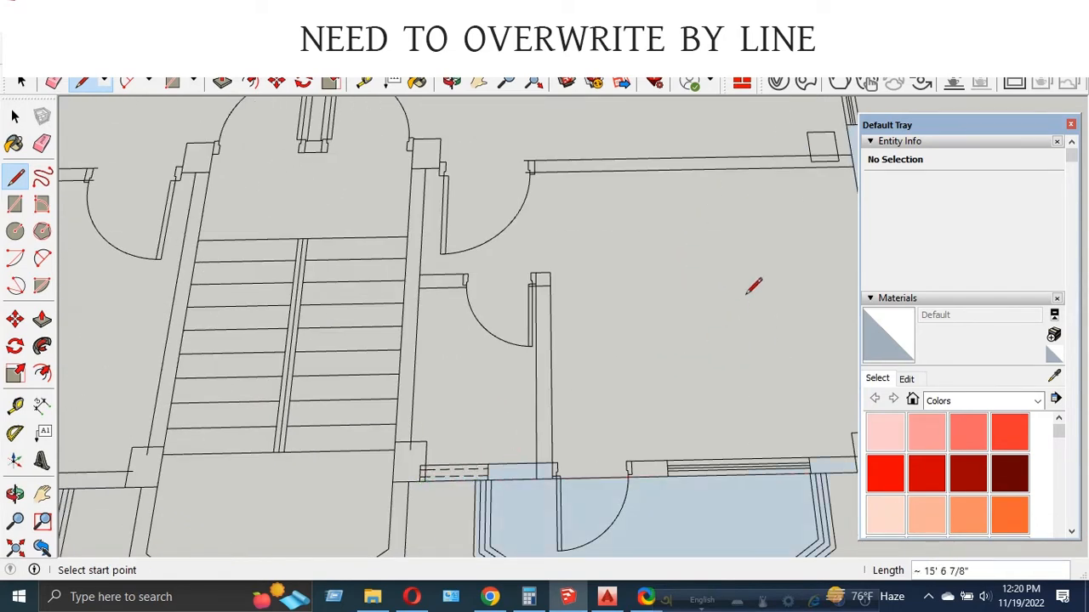
{"action": "scroll", "coordinate": [753, 286], "scroll_direction": "down", "scroll_amount": 8}
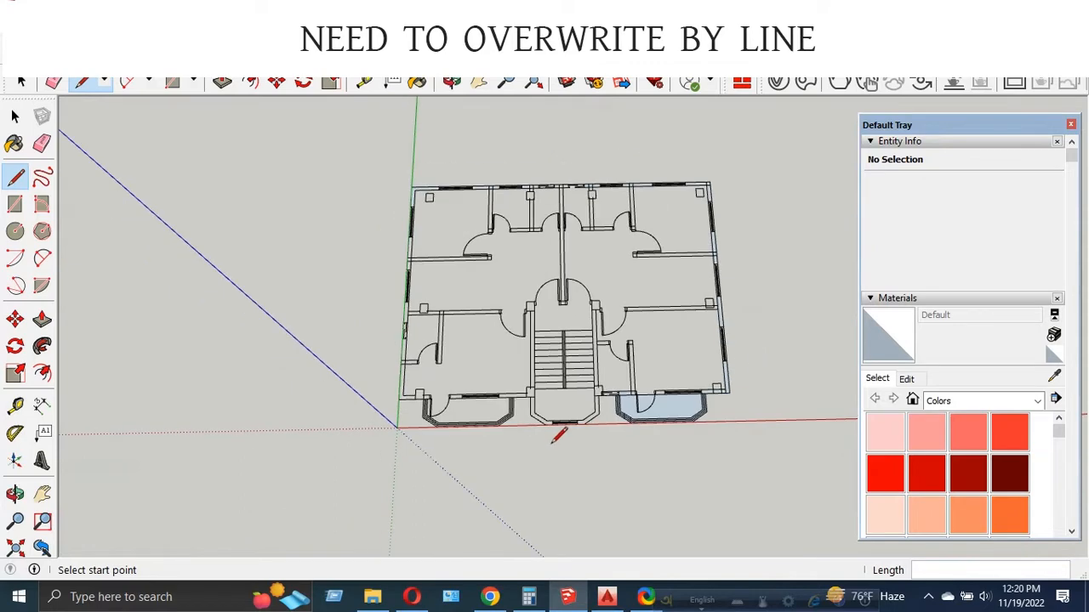
- Draw a rectangle about 40' 6" by 29' 6" over the plan's outer walls, from the rear-left corner to the front-right corner
{"action": "left_click", "coordinate": [16, 204]}
{"action": "scroll", "coordinate": [418, 181], "scroll_direction": "up", "scroll_amount": 3}
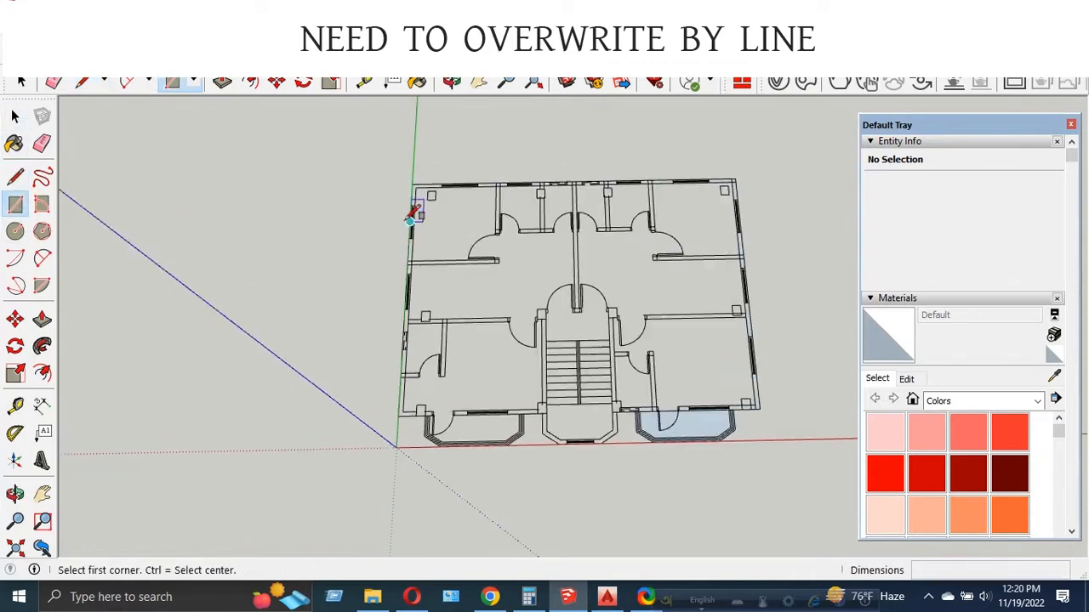
{"action": "left_click", "coordinate": [417, 167]}
{"action": "scroll", "coordinate": [417, 166], "scroll_direction": "down", "scroll_amount": 4}
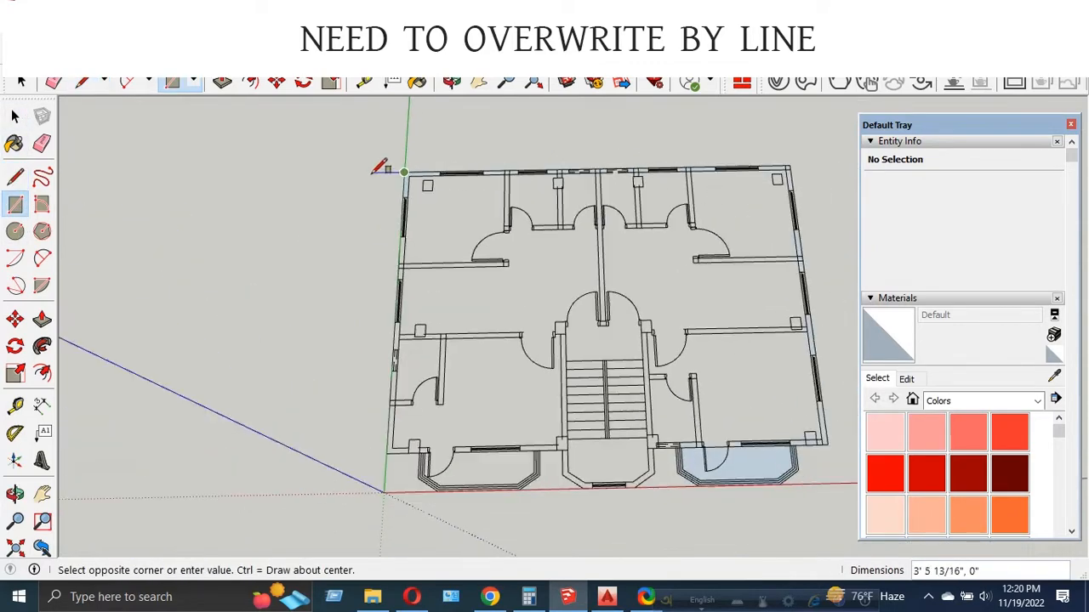
{"action": "scroll", "coordinate": [790, 392], "scroll_direction": "up", "scroll_amount": 3}
{"action": "scroll", "coordinate": [800, 418], "scroll_direction": "up", "scroll_amount": 1}
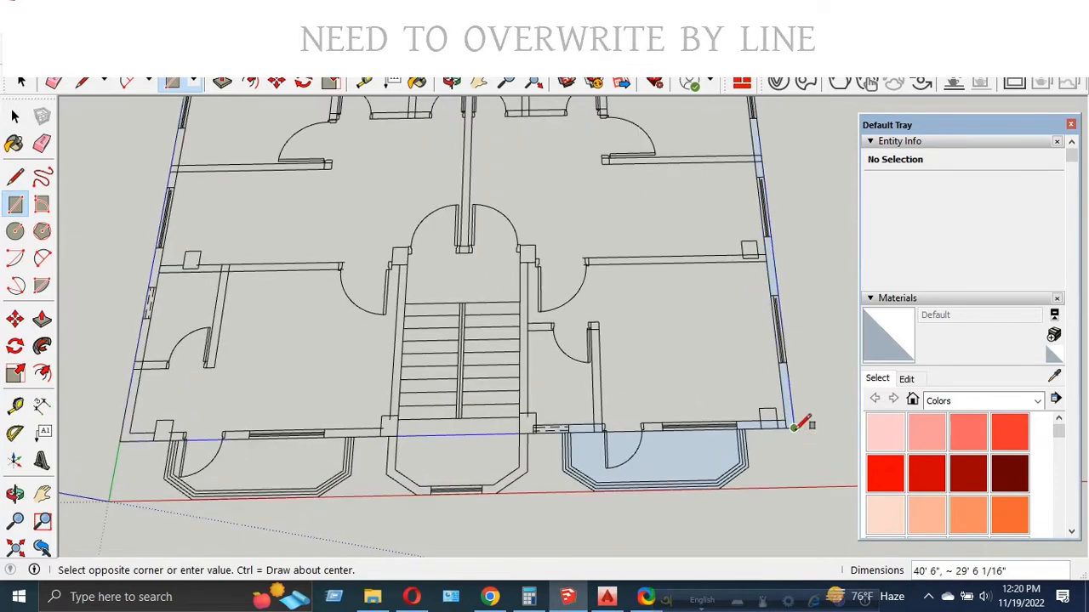
{"action": "left_click", "coordinate": [803, 417]}
{"action": "scroll", "coordinate": [705, 361], "scroll_direction": "down", "scroll_amount": 2}
{"action": "scroll", "coordinate": [702, 361], "scroll_direction": "down", "scroll_amount": 2}
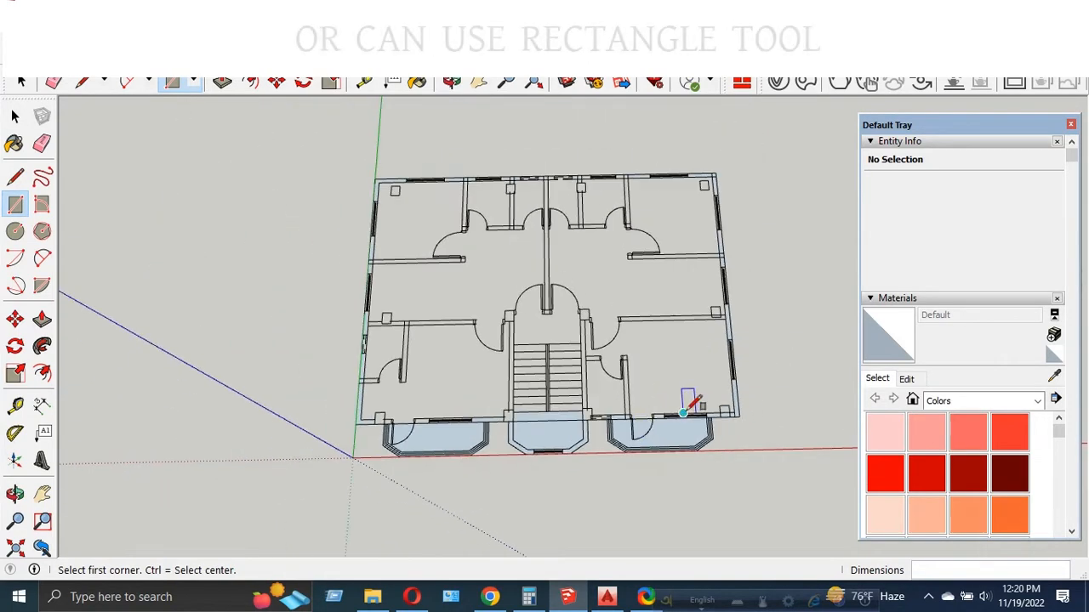
- Draw rectangles over the rear-left room and the small room beside it, making the small one 6' by 5'
{"action": "scroll", "coordinate": [414, 175], "scroll_direction": "up", "scroll_amount": 4}
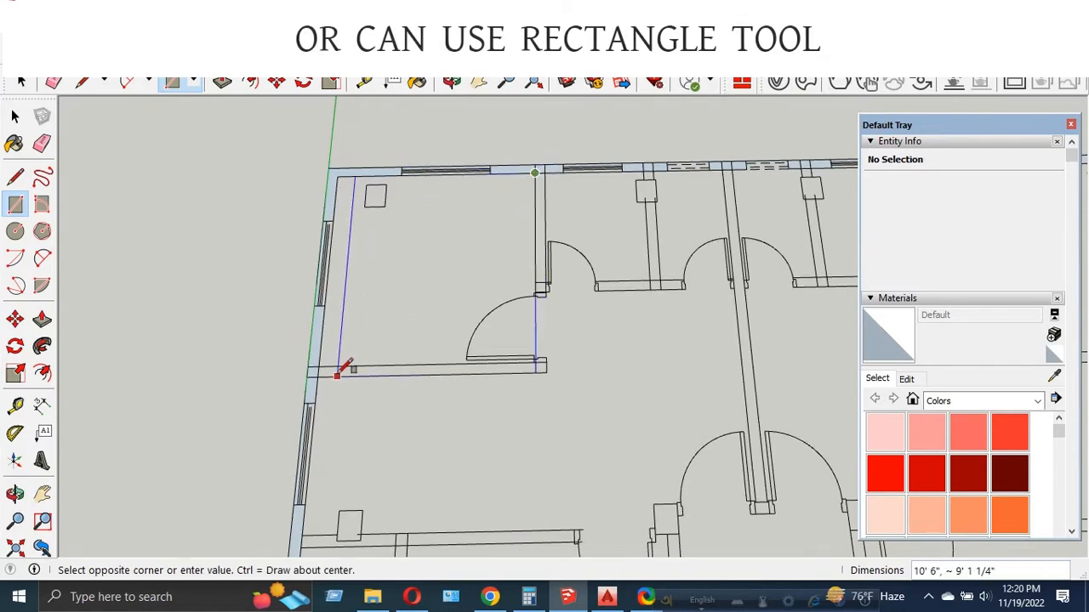
{"action": "scroll", "coordinate": [415, 223], "scroll_direction": "down", "scroll_amount": 2}
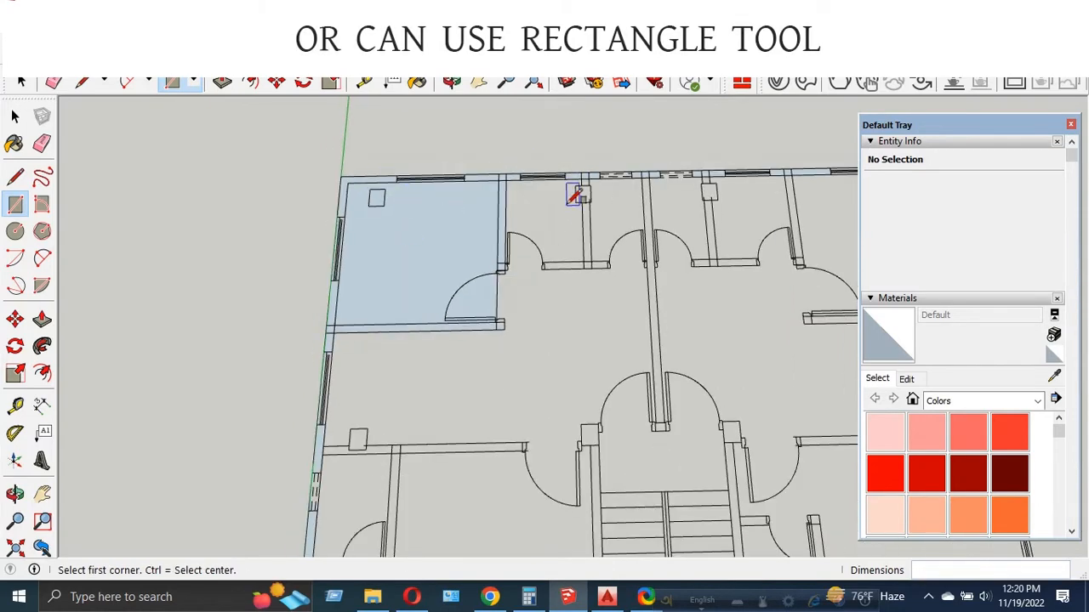
{"action": "scroll", "coordinate": [515, 171], "scroll_direction": "up", "scroll_amount": 3}
{"action": "left_click", "coordinate": [479, 170]}
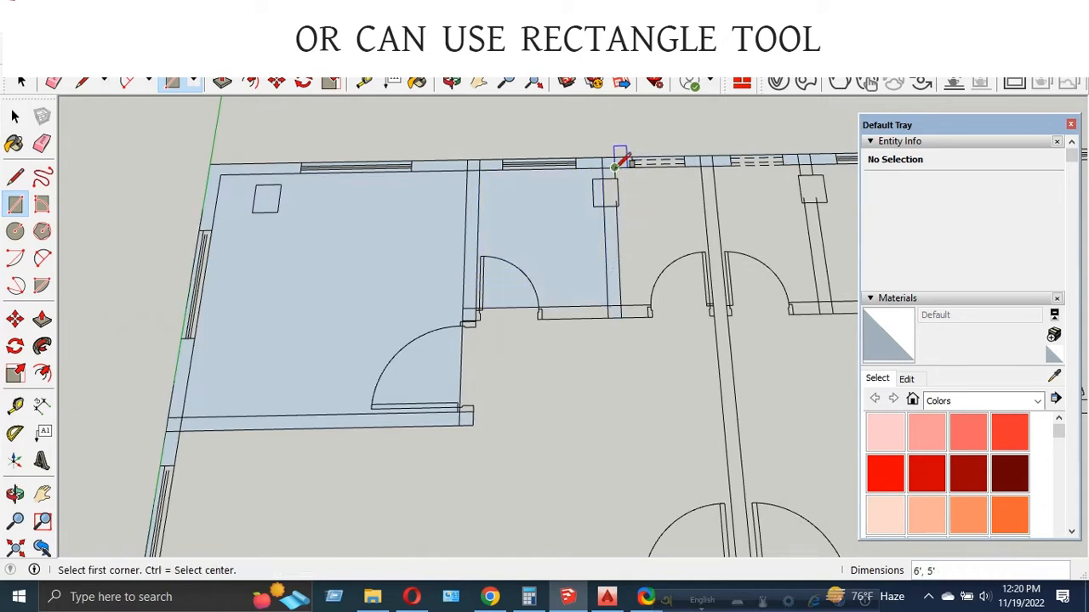
- Draw rectangles over the rear-right room and over the area in front of it along the right wall
{"action": "scroll", "coordinate": [619, 163], "scroll_direction": "down", "scroll_amount": 5}
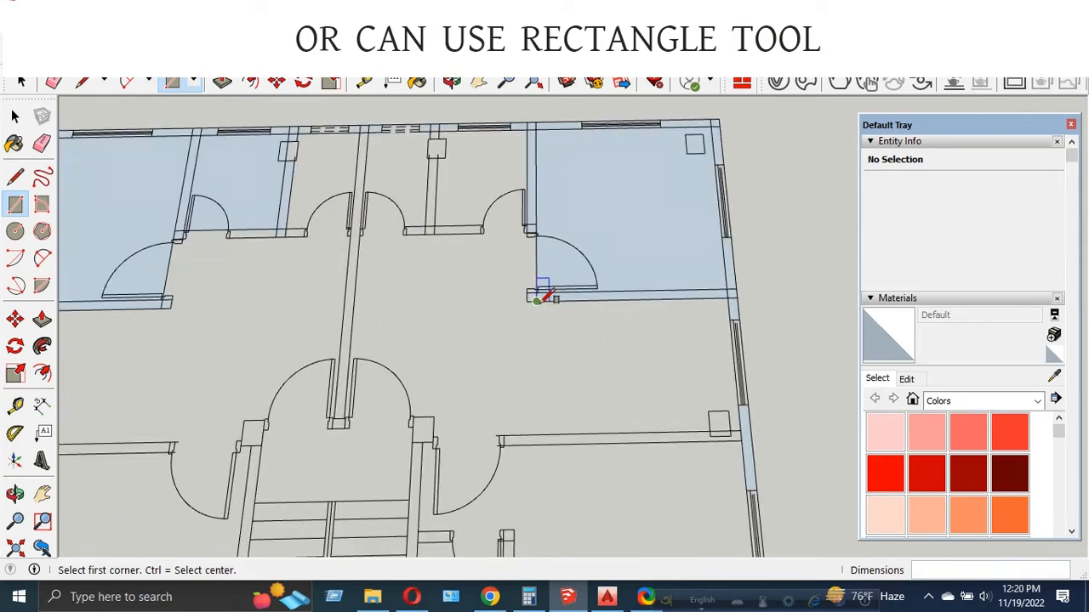
{"action": "left_click", "coordinate": [536, 298]}
{"action": "left_click", "coordinate": [746, 424]}
{"action": "scroll", "coordinate": [691, 251], "scroll_direction": "down", "scroll_amount": 3}
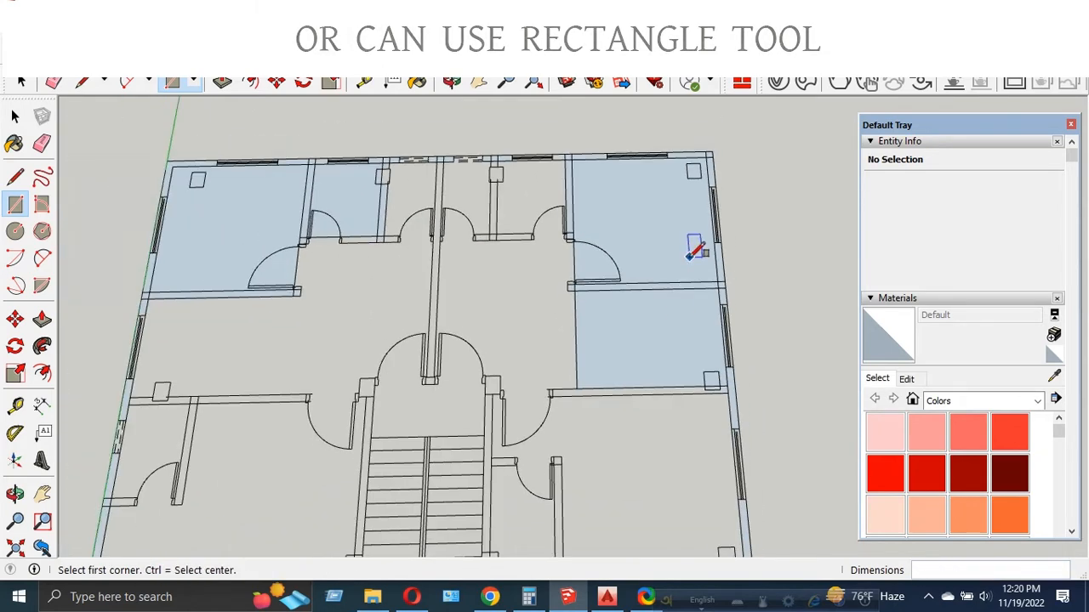
- Draw a rectangle about 6' 6" by 4' over the small room on the left wall near the front of the plan
{"action": "scroll", "coordinate": [583, 408], "scroll_direction": "up", "scroll_amount": 5}
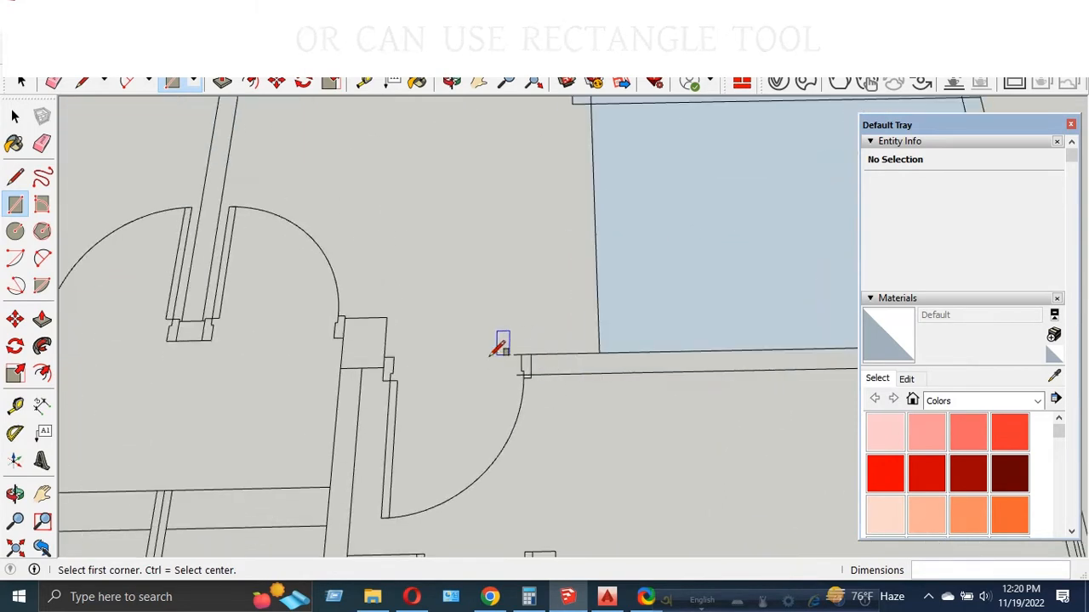
{"action": "scroll", "coordinate": [501, 347], "scroll_direction": "down", "scroll_amount": 6}
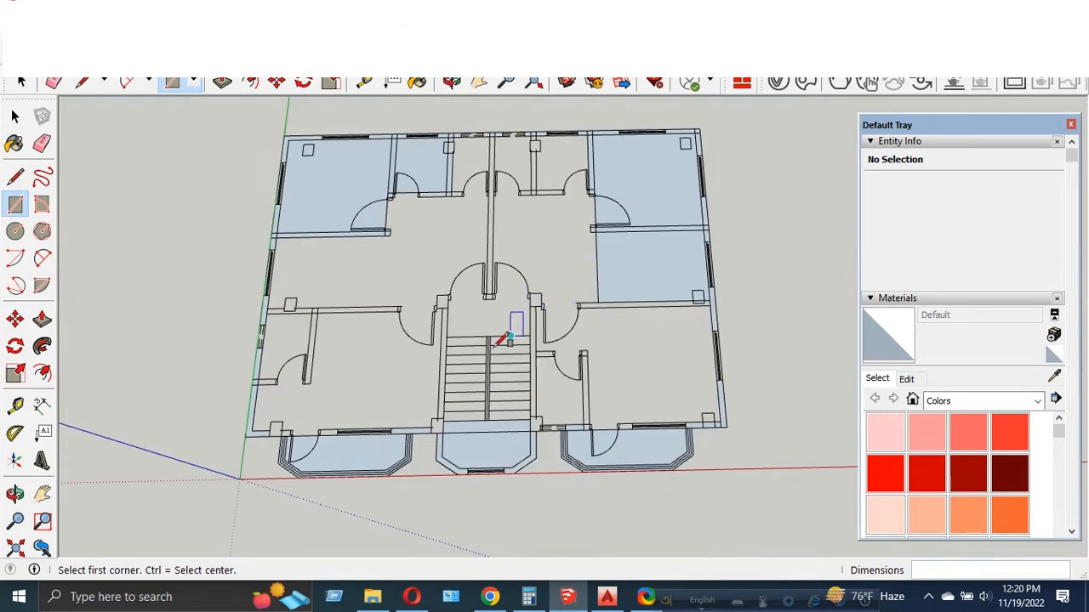
{"action": "scroll", "coordinate": [347, 459], "scroll_direction": "up", "scroll_amount": 1}
{"action": "scroll", "coordinate": [263, 396], "scroll_direction": "up", "scroll_amount": 4}
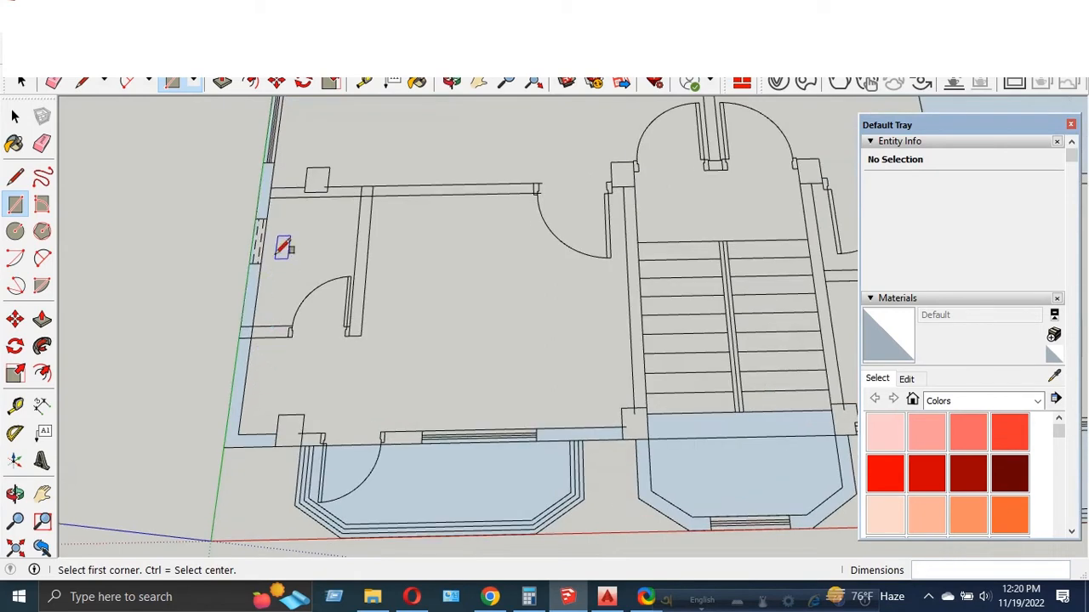
{"action": "left_click", "coordinate": [269, 198]}
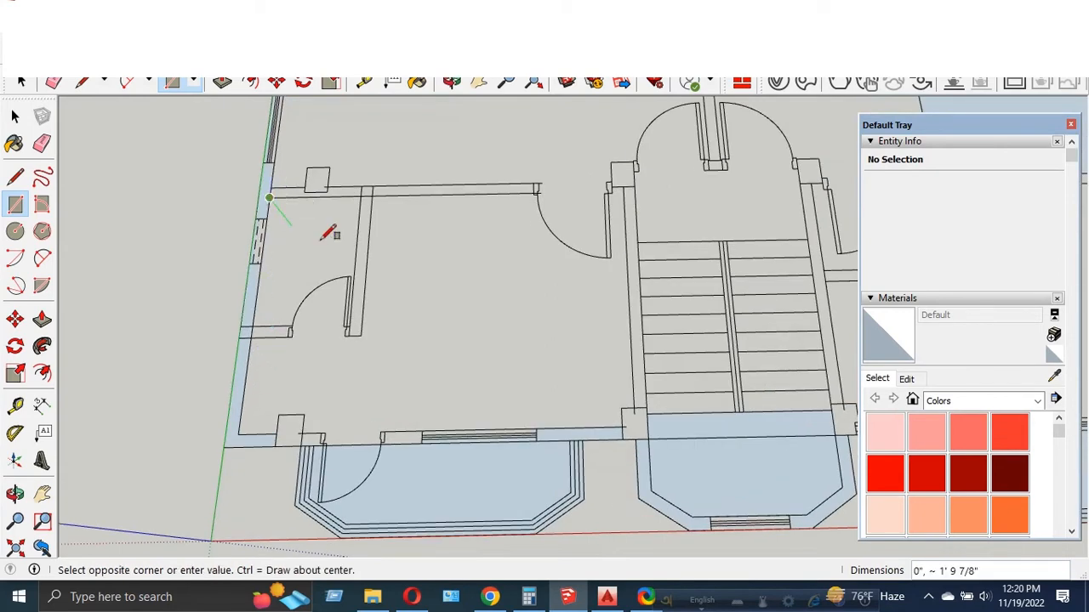
{"action": "left_click", "coordinate": [349, 334]}
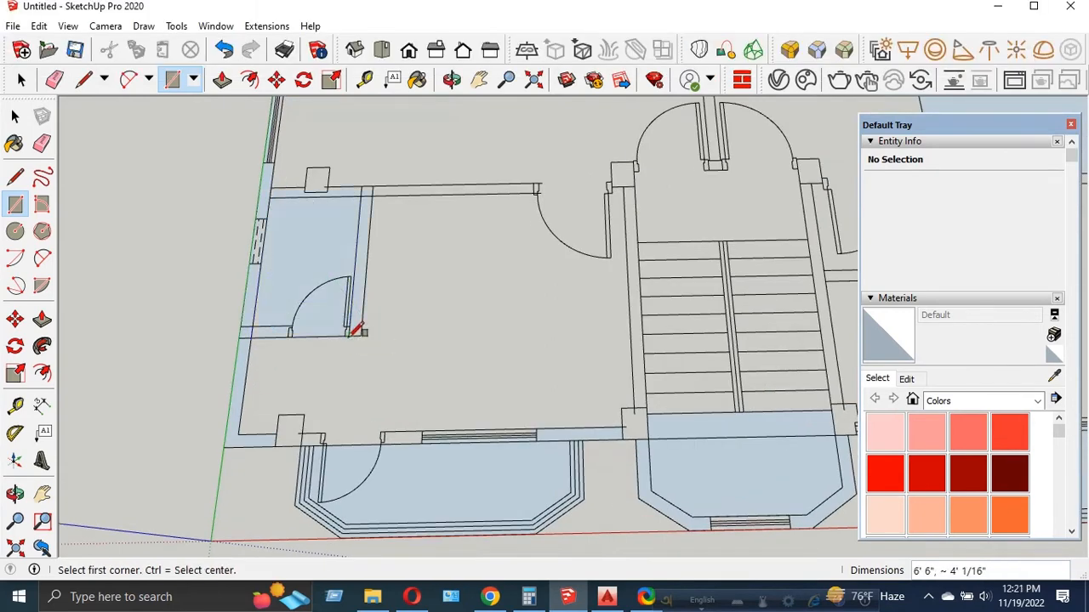
- Draw a rectangle about 15' 7" by 10' 9" over the whole front-left area, from the staircase wall's column to the front-left inner corner
{"action": "left_click", "coordinate": [372, 196]}
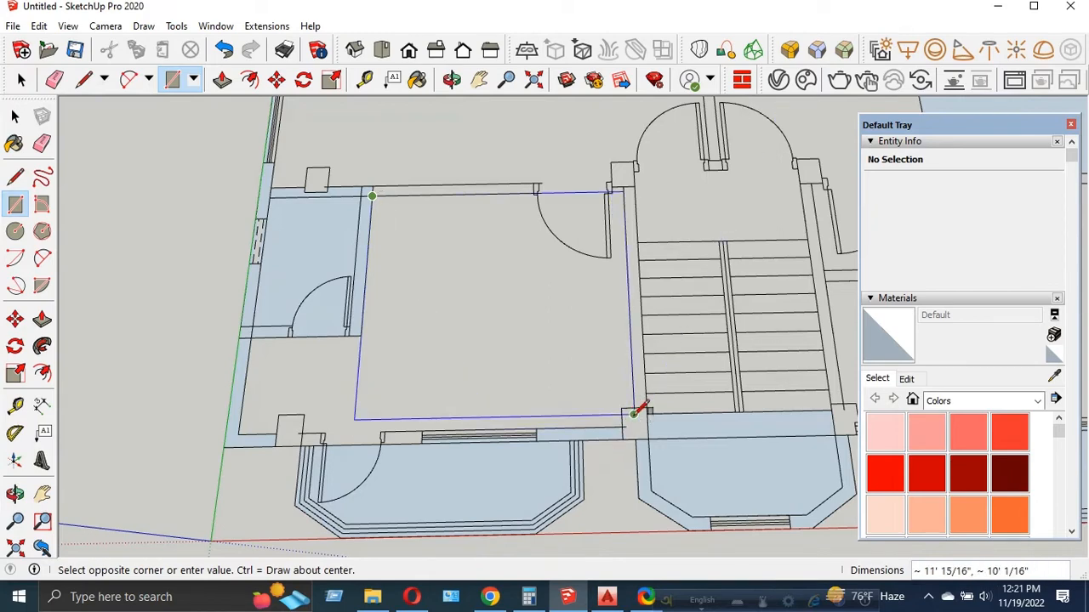
{"action": "key", "text": "Escape"}
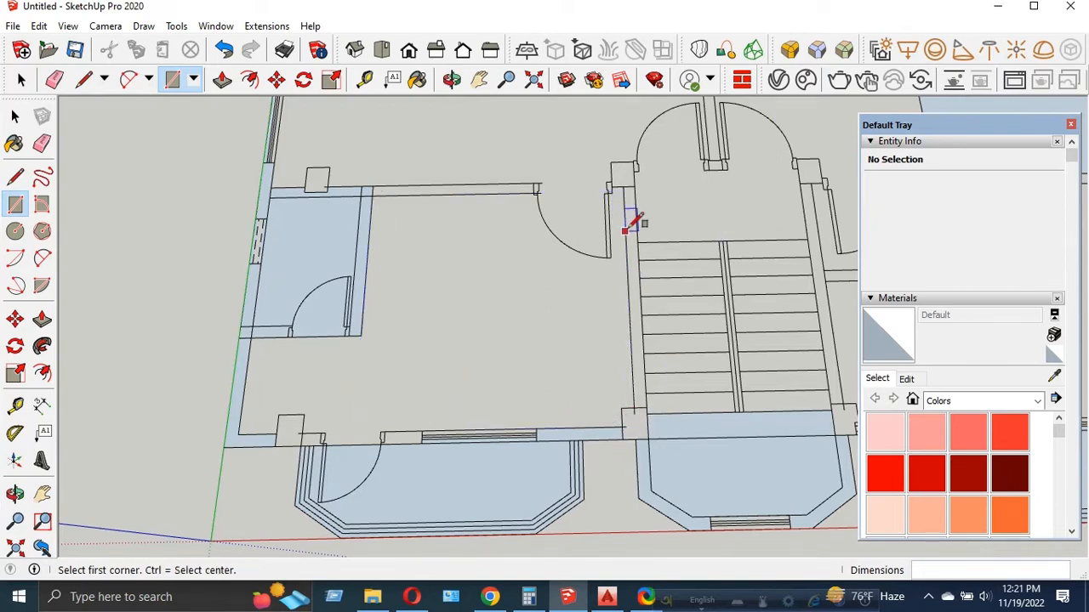
{"action": "left_click", "coordinate": [623, 187]}
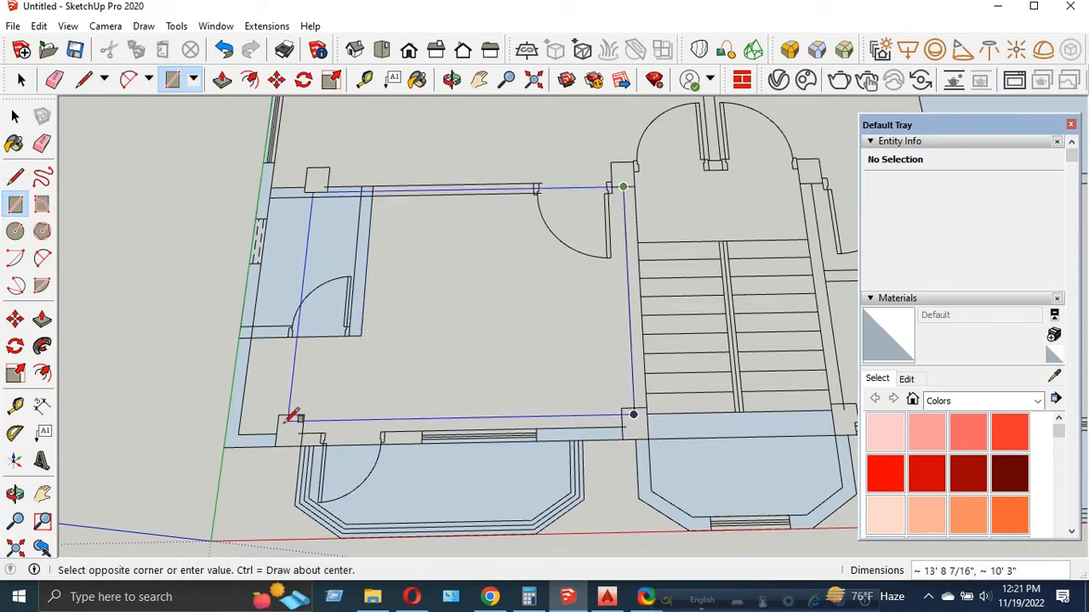
{"action": "left_click", "coordinate": [242, 433]}
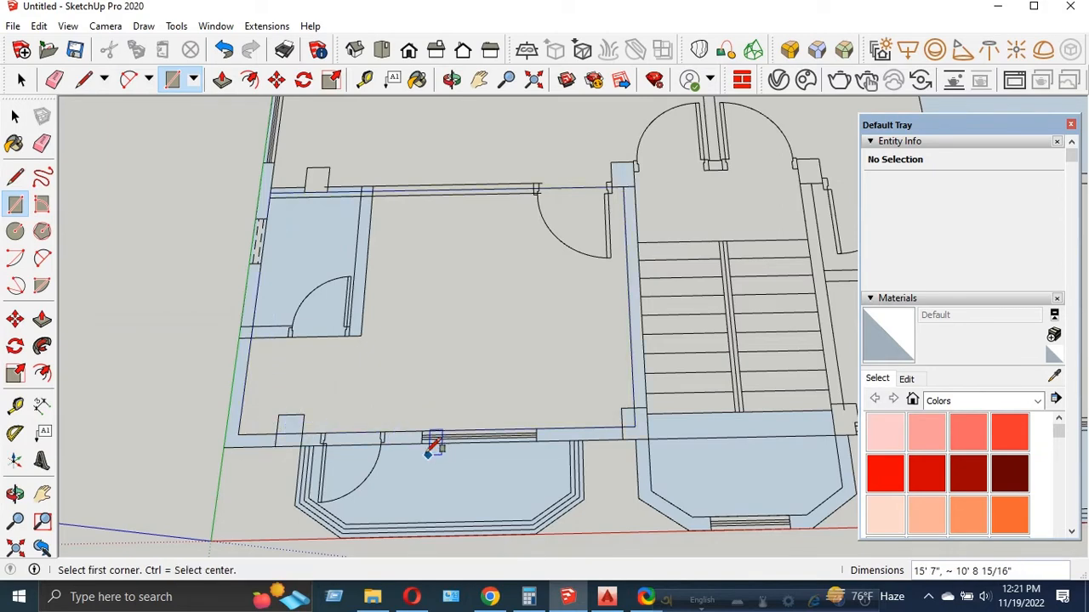
- Divide the front-left area with a rectangle about 4' 6" by 4' in its corner and one about 11' 1" by 10' 9" over the main room
{"action": "scroll", "coordinate": [409, 357], "scroll_direction": "up", "scroll_amount": 2}
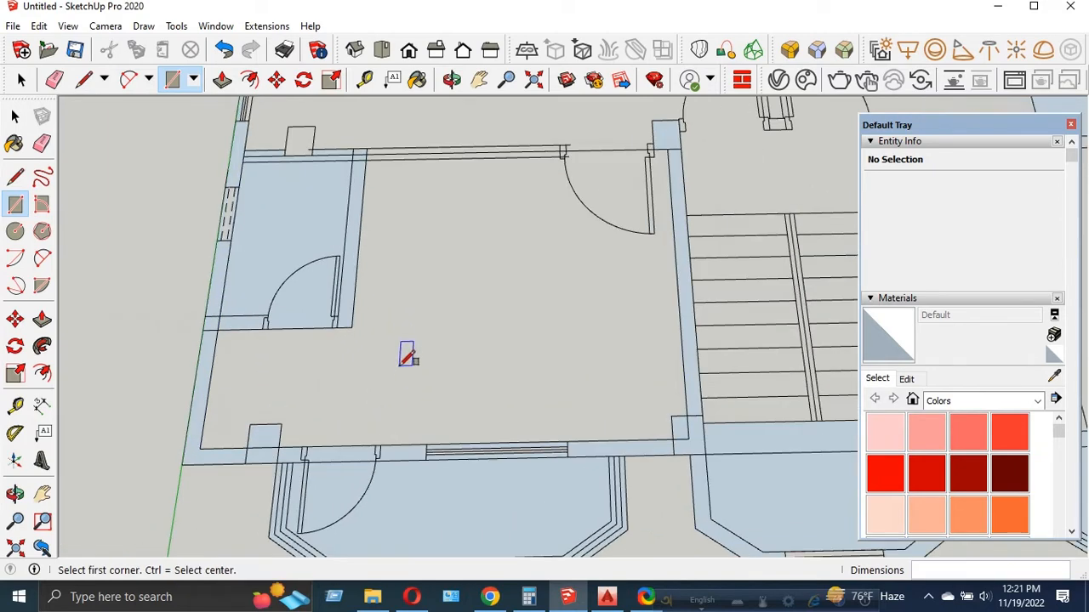
{"action": "left_click", "coordinate": [351, 326]}
{"action": "left_click", "coordinate": [199, 448]}
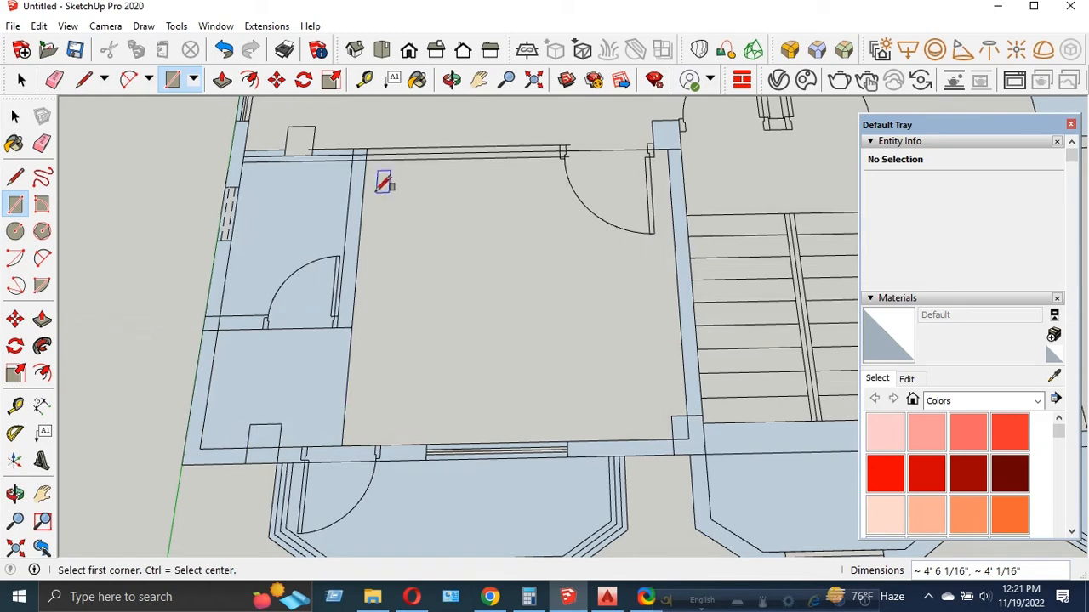
{"action": "left_click", "coordinate": [341, 444]}
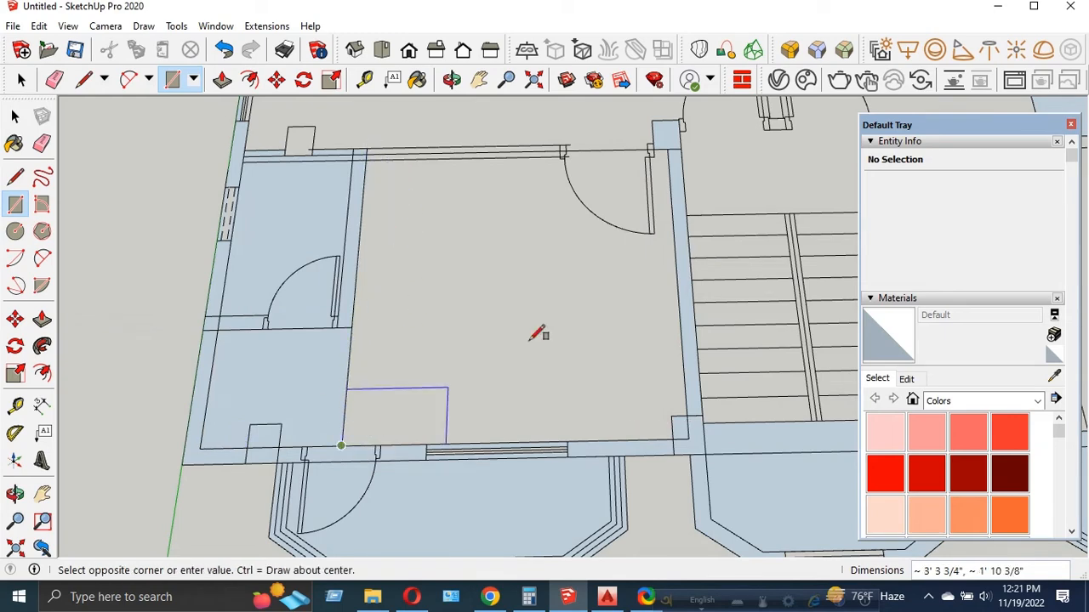
{"action": "left_click", "coordinate": [668, 148]}
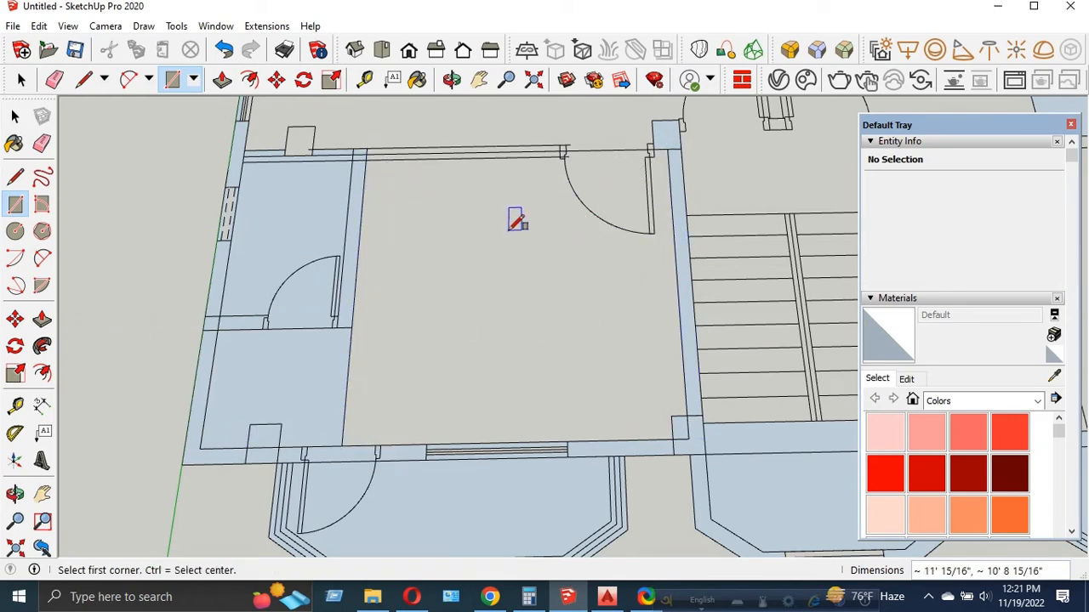
- Erase the door and its frame at the front-left room's opening beside the staircase
{"action": "middle_click_drag", "start_coordinate": [517, 219], "coordinate": [522, 317]}
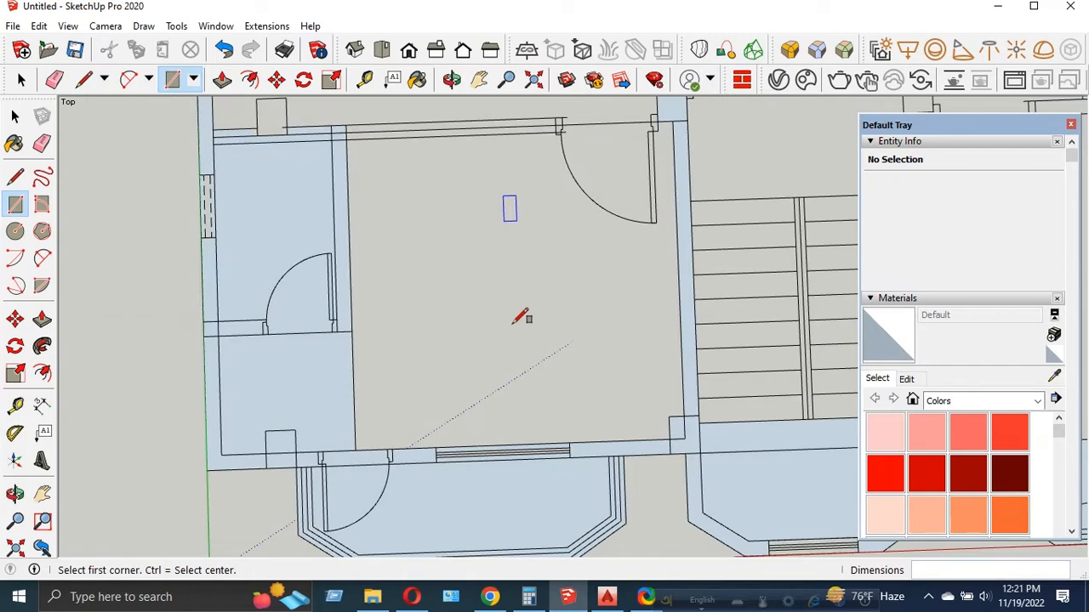
{"action": "scroll", "coordinate": [521, 317], "scroll_direction": "down", "scroll_amount": 1}
{"action": "key", "text": "e"}
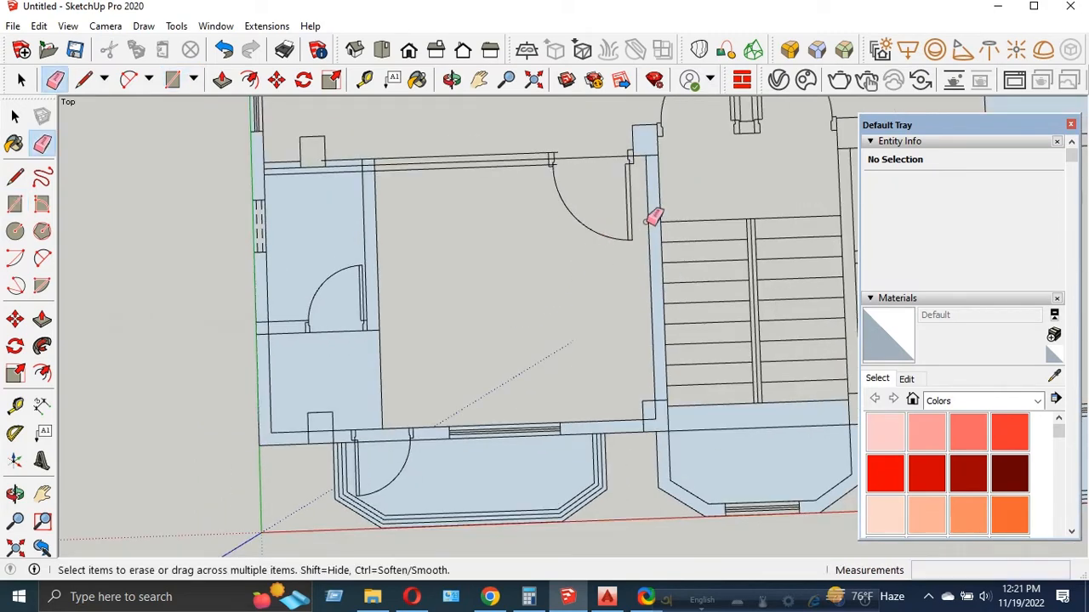
{"action": "left_click_drag", "start_coordinate": [651, 216], "coordinate": [602, 229]}
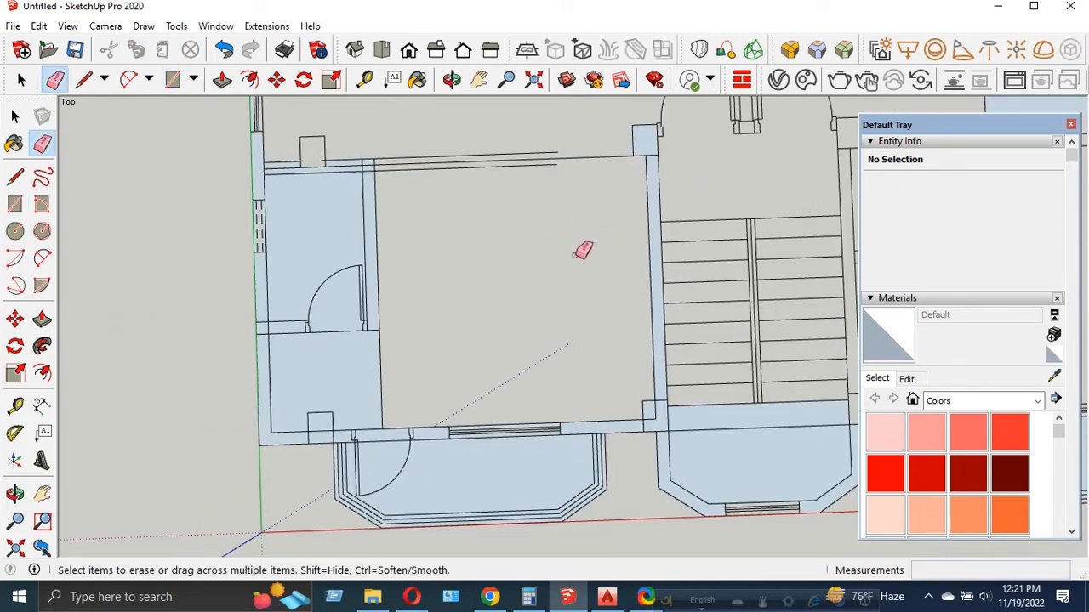
- Close the open wall end at the removed door with a 6" line so the front-left room forms a face
{"action": "key", "text": "l"}
{"action": "scroll", "coordinate": [531, 137], "scroll_direction": "up", "scroll_amount": 2}
{"action": "scroll", "coordinate": [565, 151], "scroll_direction": "up", "scroll_amount": 3}
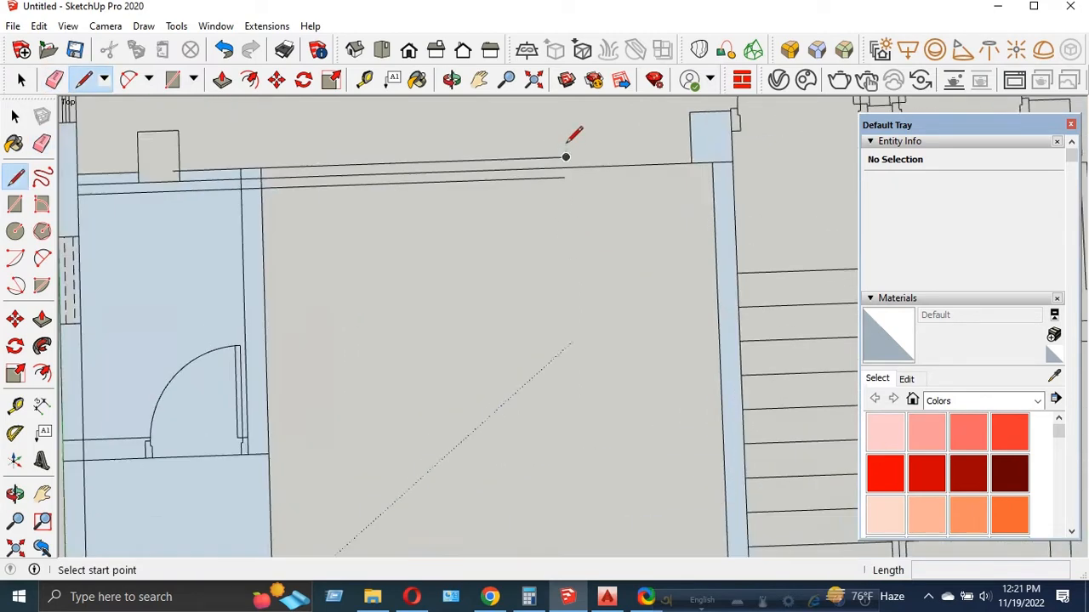
{"action": "left_click", "coordinate": [563, 193]}
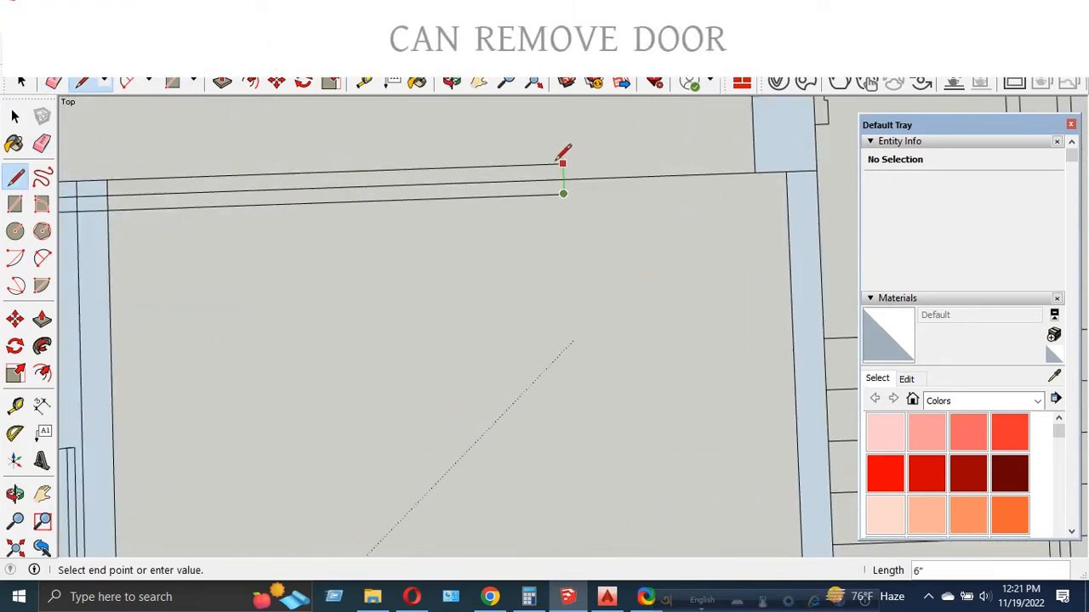
{"action": "left_click", "coordinate": [564, 162]}
{"action": "scroll", "coordinate": [519, 162], "scroll_direction": "down", "scroll_amount": 2}
{"action": "scroll", "coordinate": [515, 164], "scroll_direction": "down", "scroll_amount": 6}
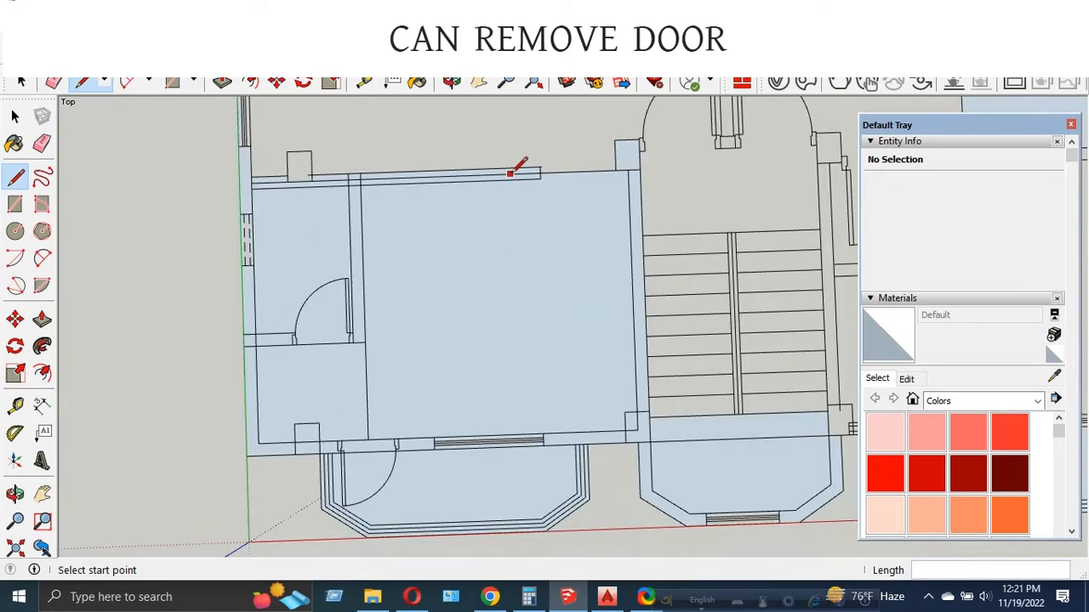
- Draw a rectangle over the staircase flights, from the upper-left step corner to the opposite lower-right corner
{"action": "scroll", "coordinate": [454, 220], "scroll_direction": "up", "scroll_amount": 2}
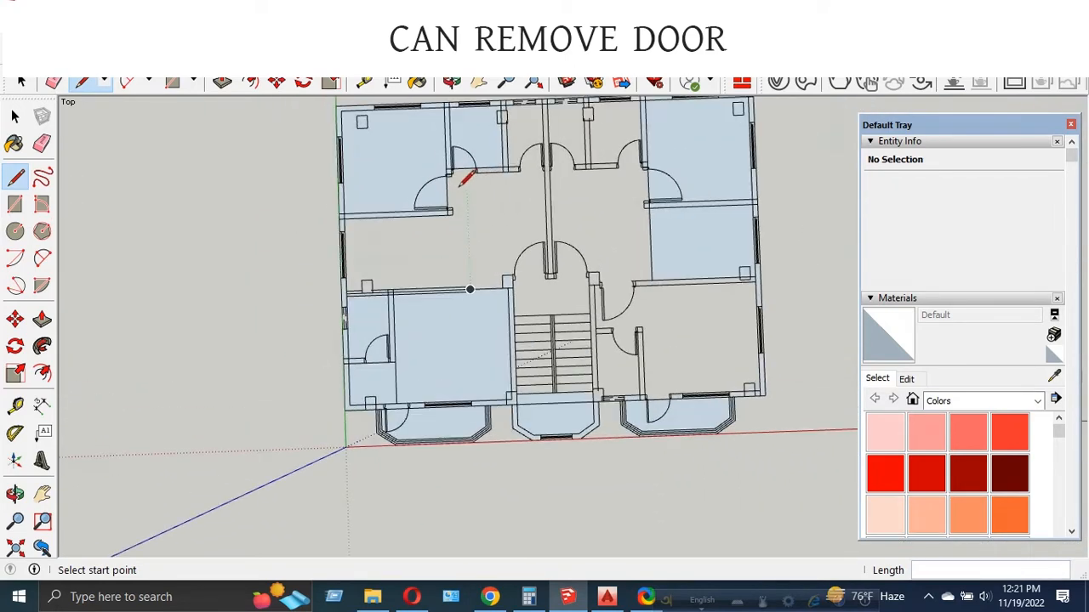
{"action": "scroll", "coordinate": [579, 348], "scroll_direction": "up", "scroll_amount": 5}
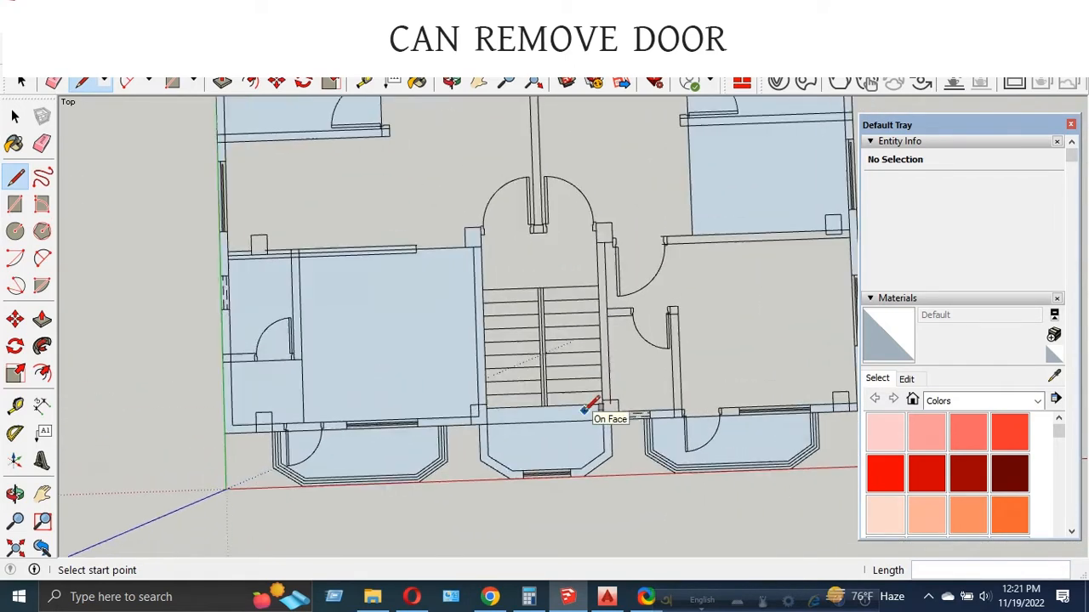
{"action": "key", "text": "r"}
{"action": "left_click", "coordinate": [460, 262]}
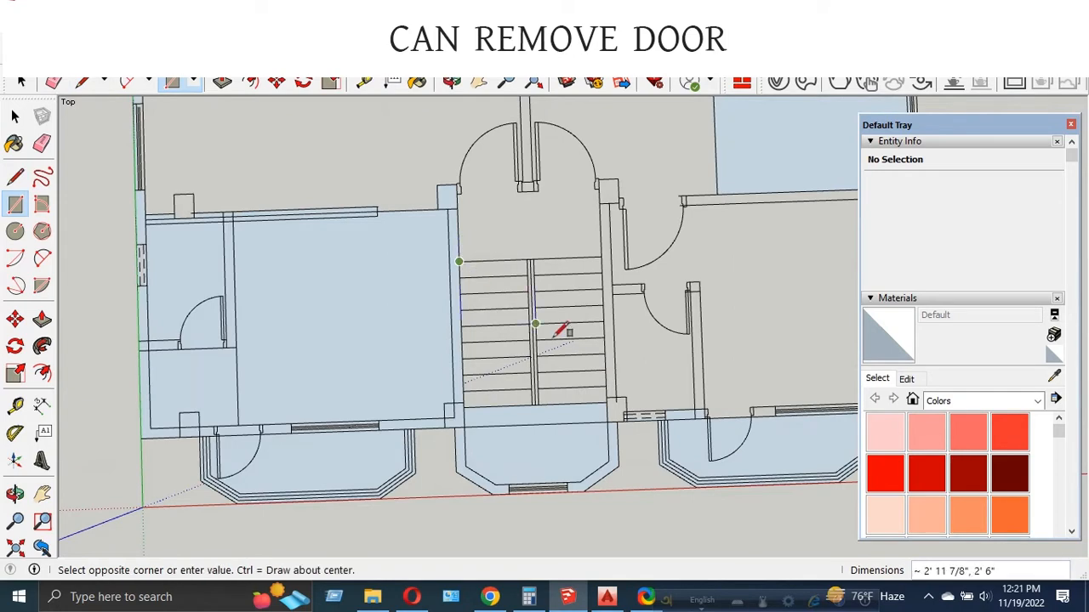
{"action": "left_click", "coordinate": [606, 403]}
{"action": "scroll", "coordinate": [563, 401], "scroll_direction": "down", "scroll_amount": 2}
{"action": "scroll", "coordinate": [505, 190], "scroll_direction": "up", "scroll_amount": 2}
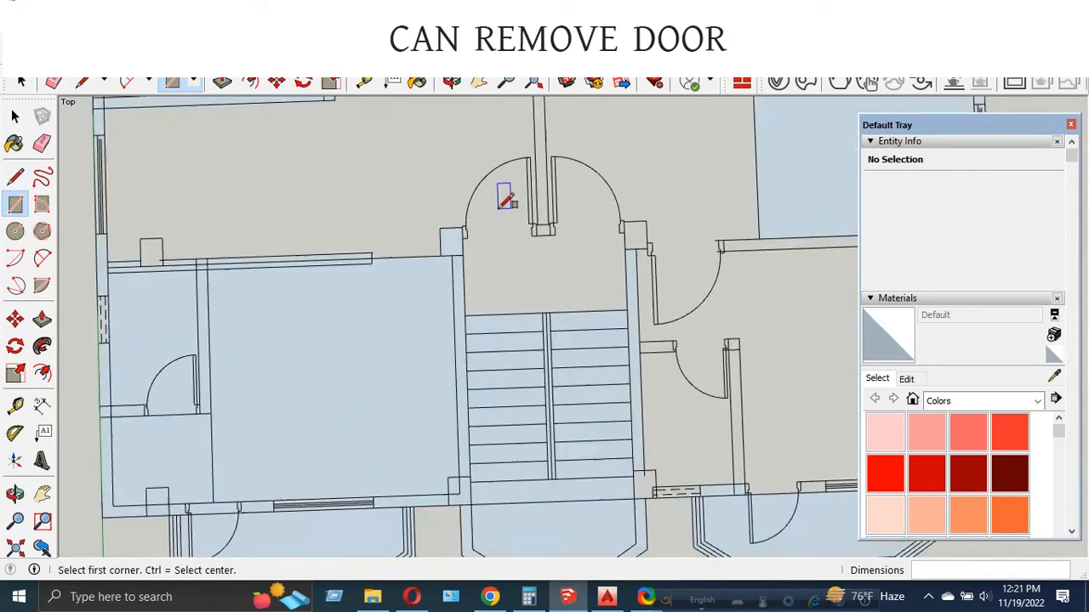
{"action": "scroll", "coordinate": [568, 384], "scroll_direction": "down", "scroll_amount": 2}
{"action": "scroll", "coordinate": [561, 385], "scroll_direction": "down", "scroll_amount": 1}
{"action": "scroll", "coordinate": [642, 118], "scroll_direction": "up", "scroll_amount": 3}
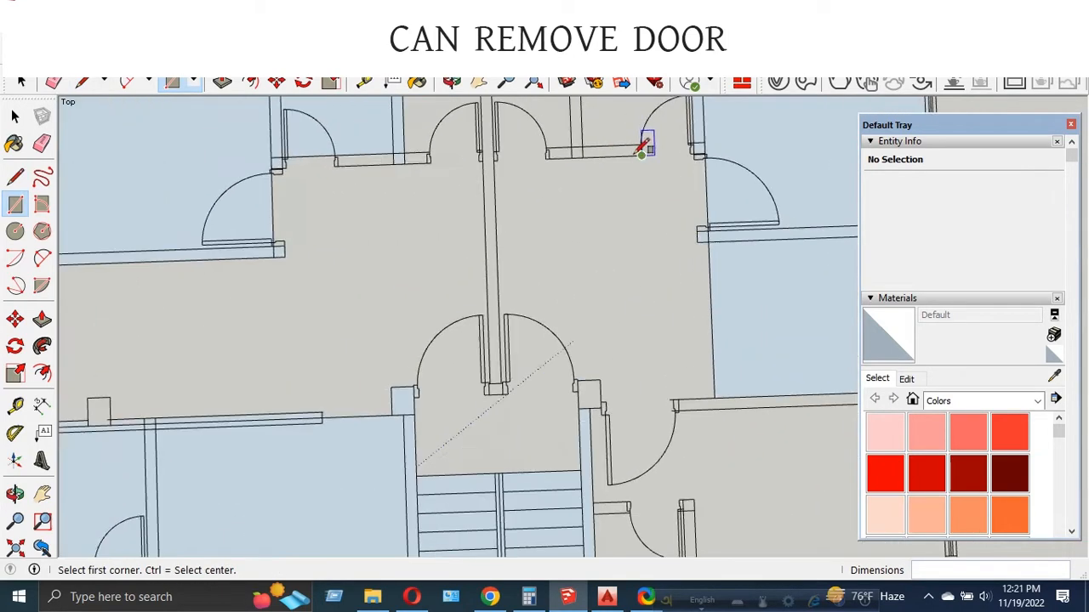
{"action": "scroll", "coordinate": [578, 325], "scroll_direction": "down", "scroll_amount": 4}
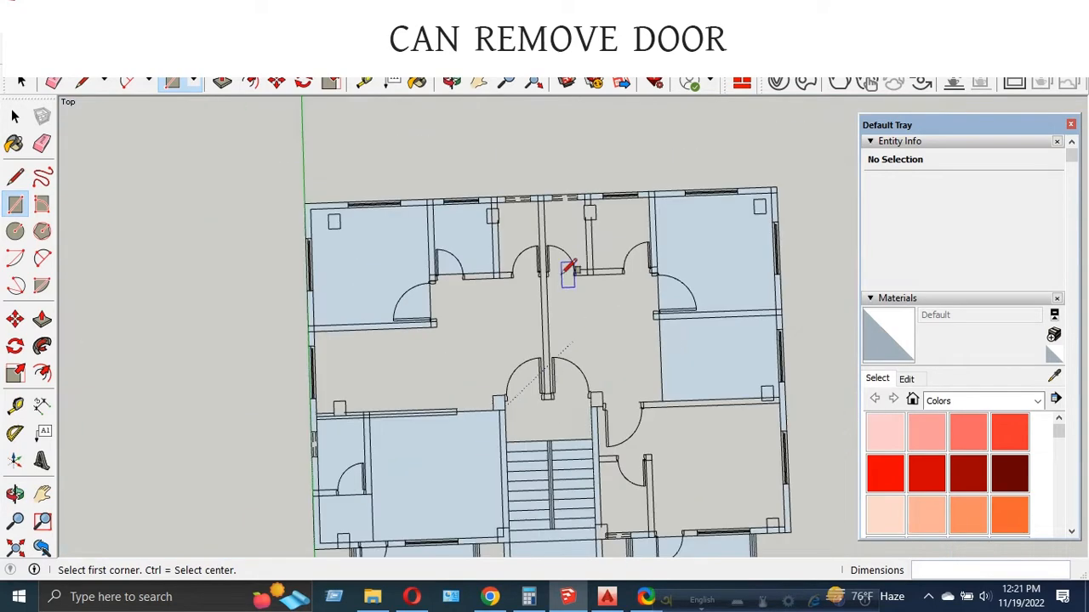
{"action": "scroll", "coordinate": [552, 184], "scroll_direction": "up", "scroll_amount": 2}
{"action": "scroll", "coordinate": [488, 243], "scroll_direction": "up", "scroll_amount": 2}
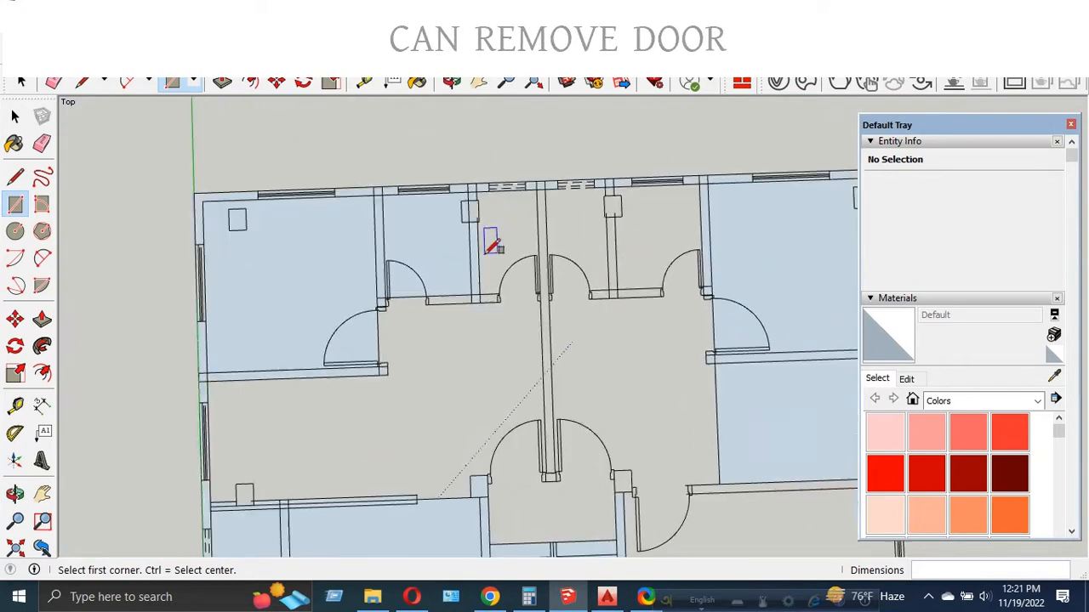
- Cover the three remaining small back rooms with rectangles, about 6' by 3' 6" beside the central wall and about 6' by 4' 9" in the last one
{"action": "left_click", "coordinate": [478, 303]}
{"action": "left_click", "coordinate": [548, 173]}
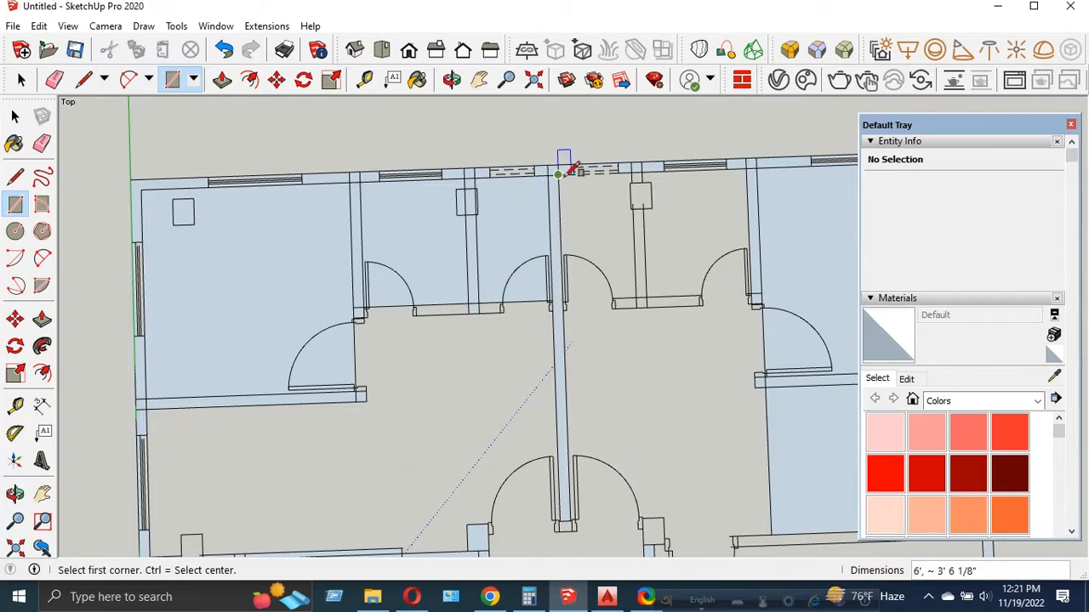
{"action": "left_click", "coordinate": [638, 297]}
{"action": "left_click", "coordinate": [564, 172]}
{"action": "left_click", "coordinate": [646, 297]}
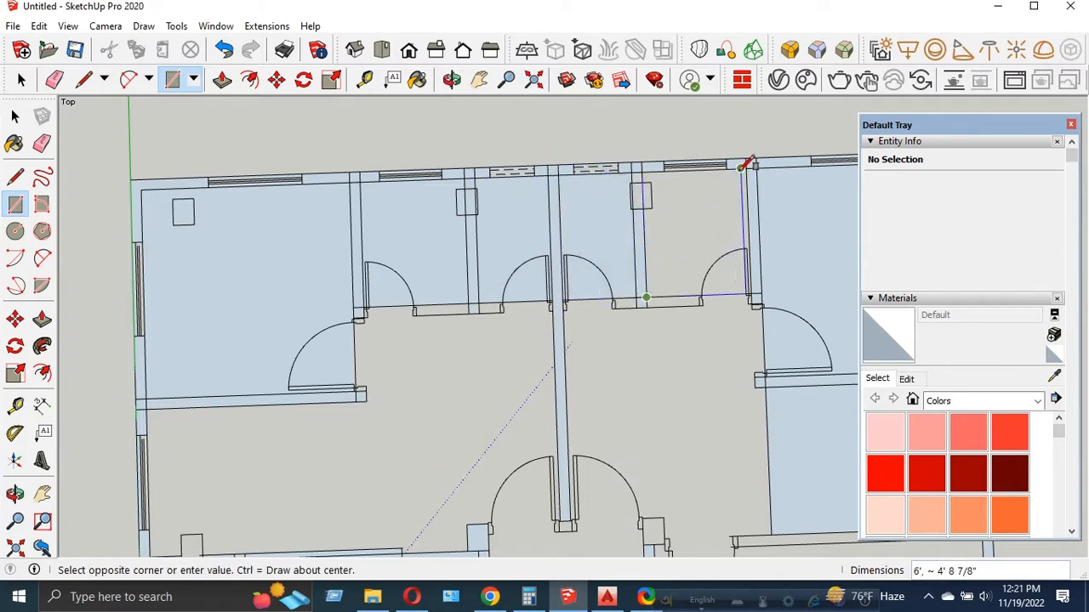
{"action": "left_click", "coordinate": [746, 167]}
{"action": "scroll", "coordinate": [493, 166], "scroll_direction": "down", "scroll_amount": 1}
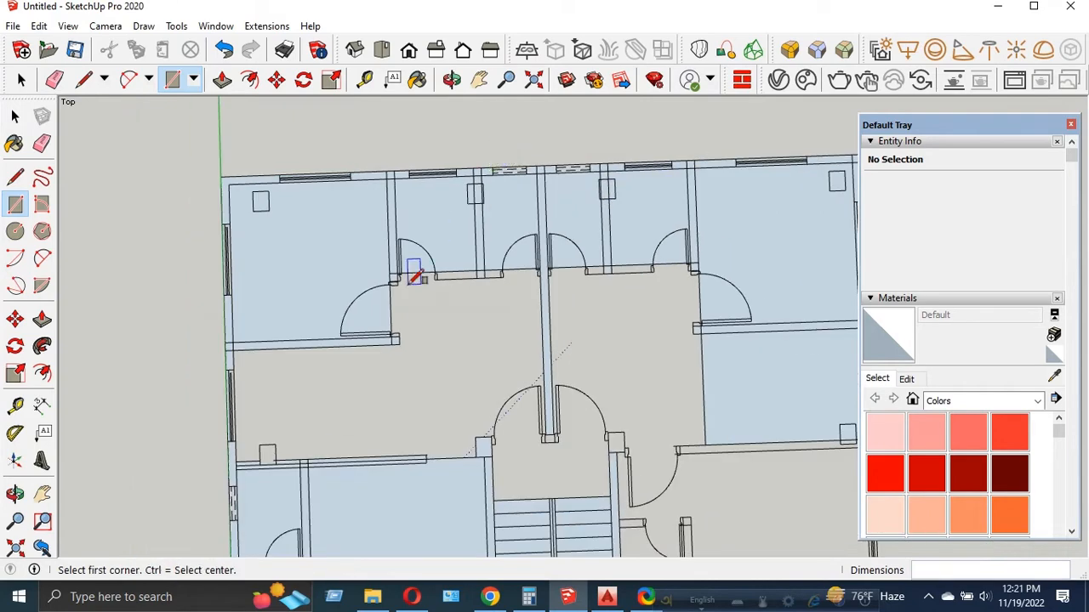
- Erase the doors and their frames at the back-left bedroom and the four small back rooms
{"action": "scroll", "coordinate": [374, 279], "scroll_direction": "up", "scroll_amount": 5}
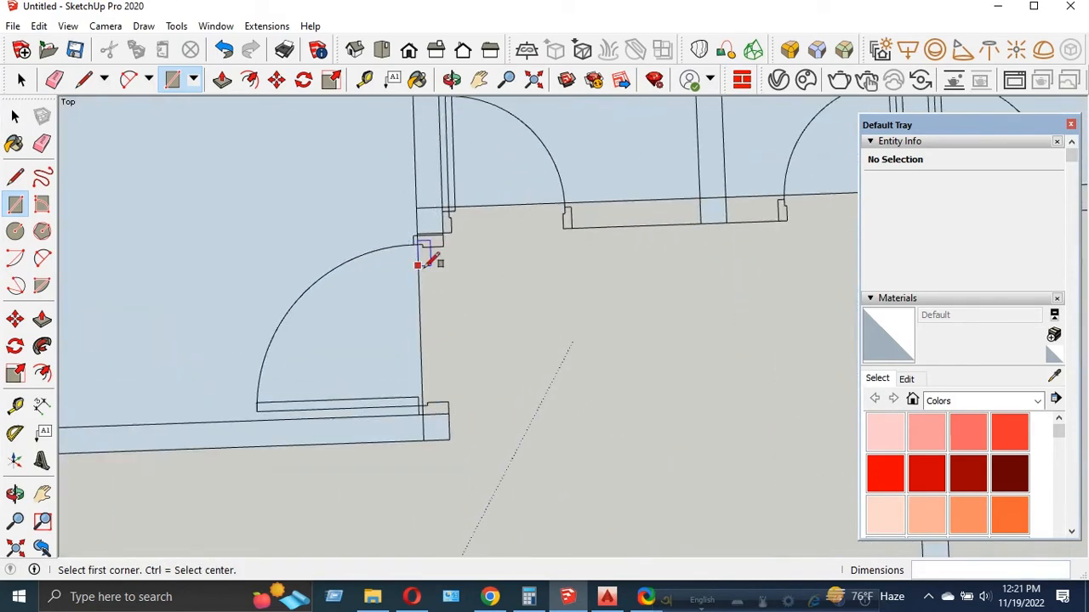
{"action": "key", "text": "space"}
{"action": "key", "text": "e"}
{"action": "left_click", "coordinate": [317, 274]}
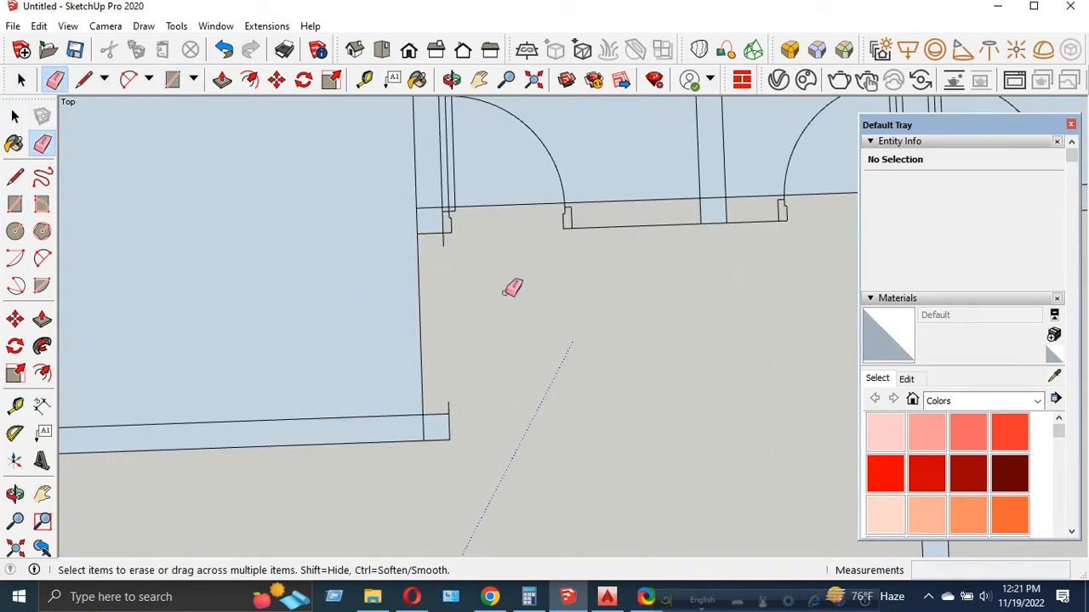
{"action": "scroll", "coordinate": [397, 268], "scroll_direction": "down", "scroll_amount": 2}
{"action": "scroll", "coordinate": [395, 269], "scroll_direction": "down", "scroll_amount": 1}
{"action": "left_click", "coordinate": [469, 216]}
{"action": "left_click", "coordinate": [598, 208]}
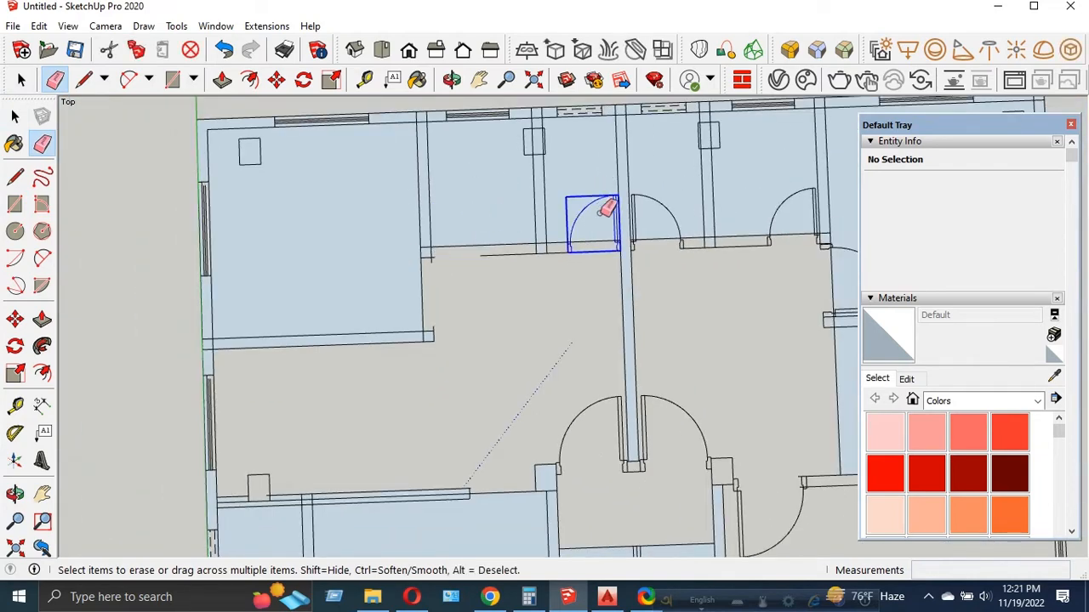
{"action": "left_click", "coordinate": [665, 220]}
{"action": "left_click", "coordinate": [787, 209]}
- Erase all the remaining doors: the back-right bedroom, front bathrooms, both entrances by the staircase, the front-right room and the balconies
{"action": "scroll", "coordinate": [698, 204], "scroll_direction": "down", "scroll_amount": 5}
{"action": "scroll", "coordinate": [748, 228], "scroll_direction": "up", "scroll_amount": 3}
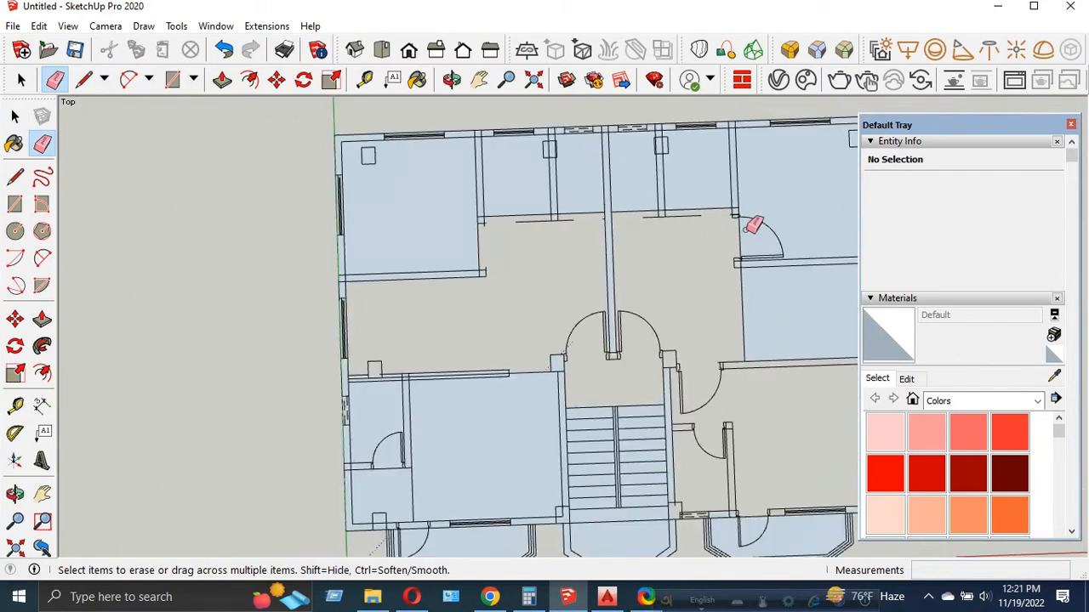
{"action": "left_click", "coordinate": [766, 232]}
{"action": "scroll", "coordinate": [502, 189], "scroll_direction": "down", "scroll_amount": 3}
{"action": "scroll", "coordinate": [433, 195], "scroll_direction": "up", "scroll_amount": 2}
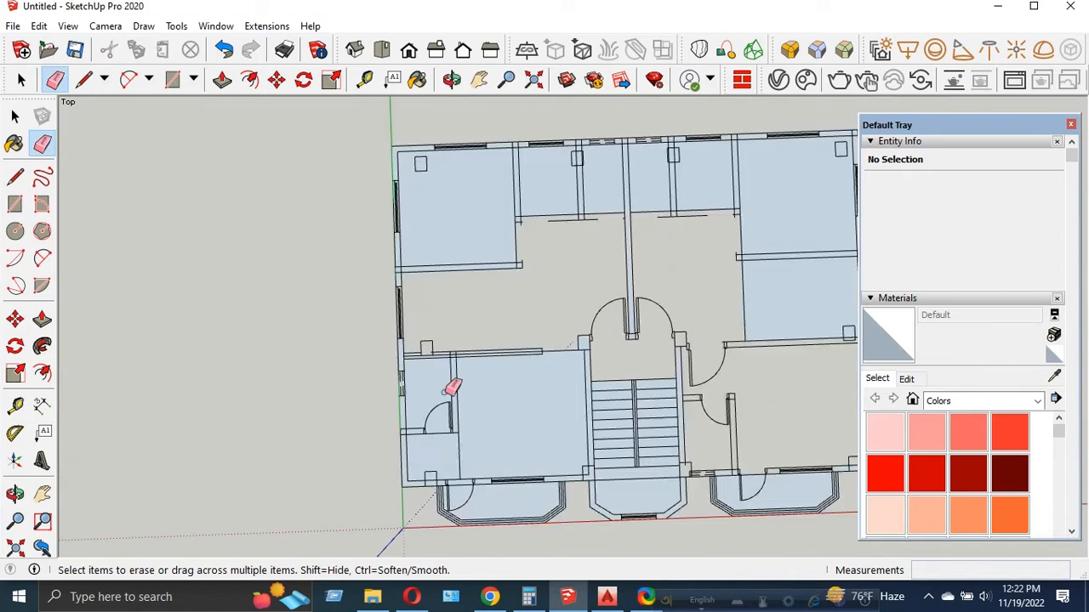
{"action": "scroll", "coordinate": [596, 274], "scroll_direction": "down", "scroll_amount": 2}
{"action": "scroll", "coordinate": [607, 255], "scroll_direction": "up", "scroll_amount": 2}
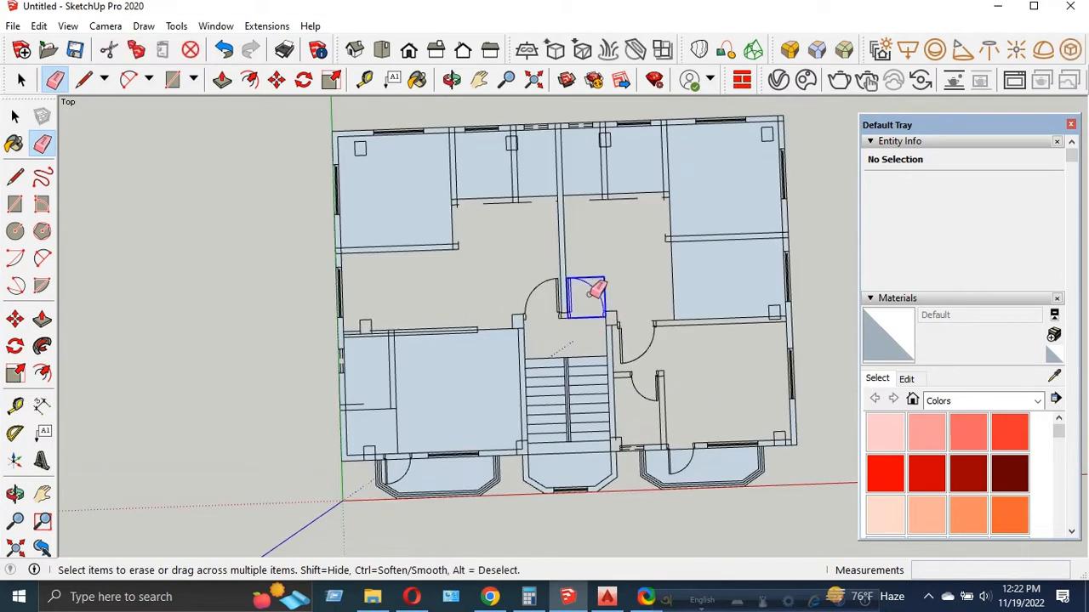
{"action": "left_click", "coordinate": [591, 290]}
{"action": "left_click", "coordinate": [545, 298]}
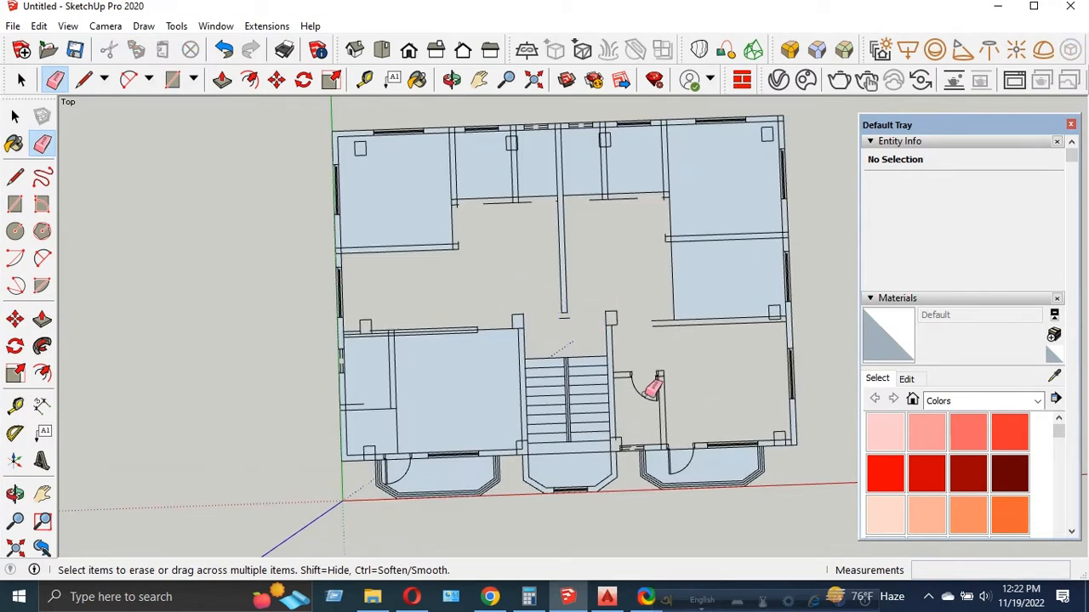
{"action": "left_click", "coordinate": [401, 469]}
{"action": "scroll", "coordinate": [785, 370], "scroll_direction": "up", "scroll_amount": 1}
{"action": "scroll", "coordinate": [551, 377], "scroll_direction": "down", "scroll_amount": 2}
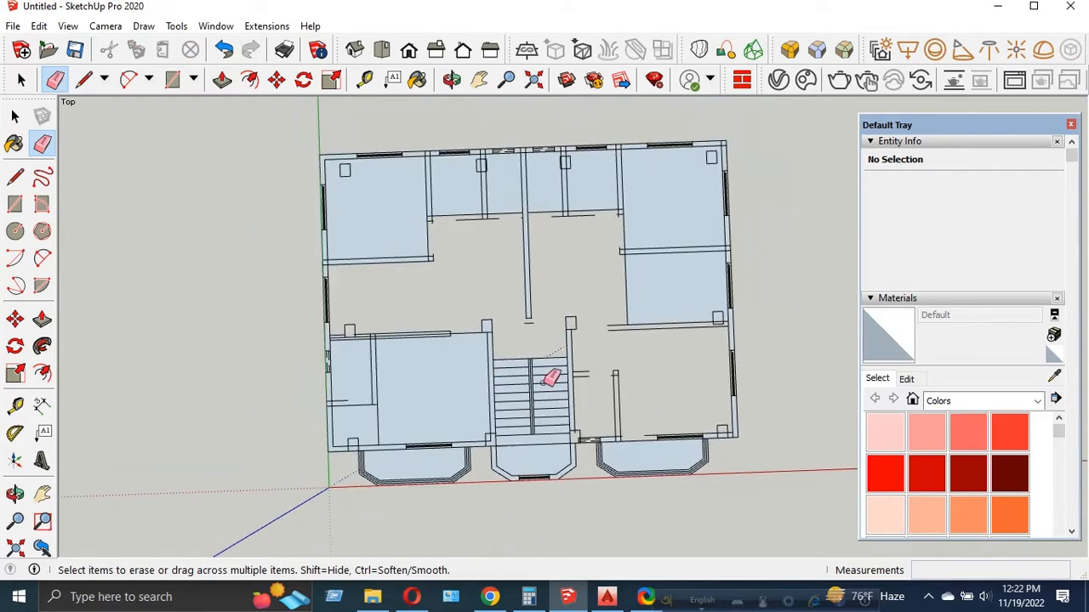
- Close the left unit's wall gaps with rectangles at the bedroom door opening and along the two small rooms' front wall, one 5' by 6"
{"action": "middle_click_drag", "start_coordinate": [551, 377], "coordinate": [511, 304]}
{"action": "scroll", "coordinate": [447, 246], "scroll_direction": "up", "scroll_amount": 5}
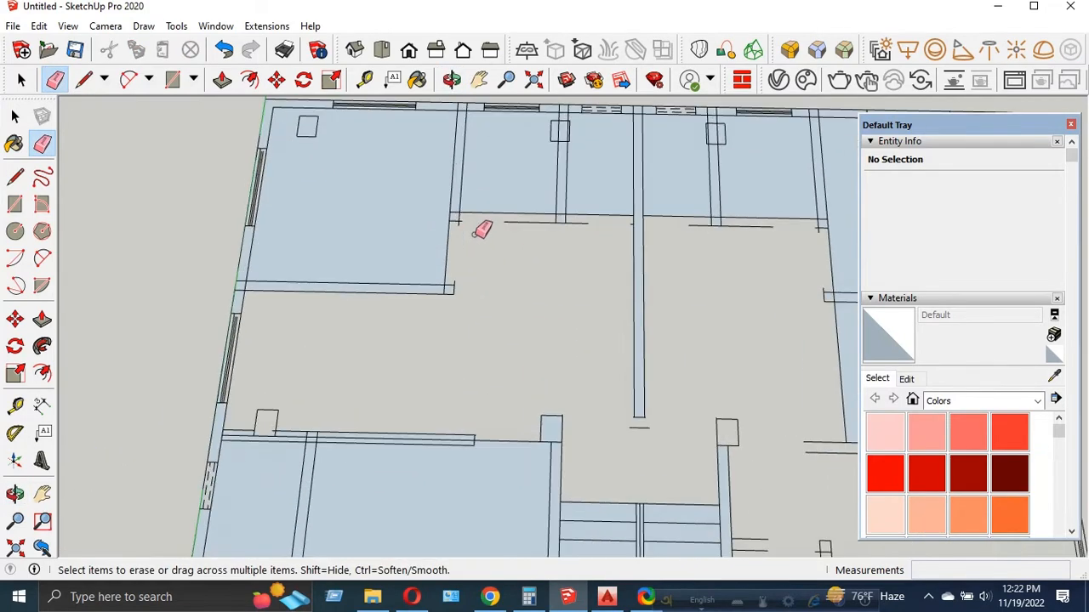
{"action": "key", "text": "r"}
{"action": "scroll", "coordinate": [482, 230], "scroll_direction": "up", "scroll_amount": 3}
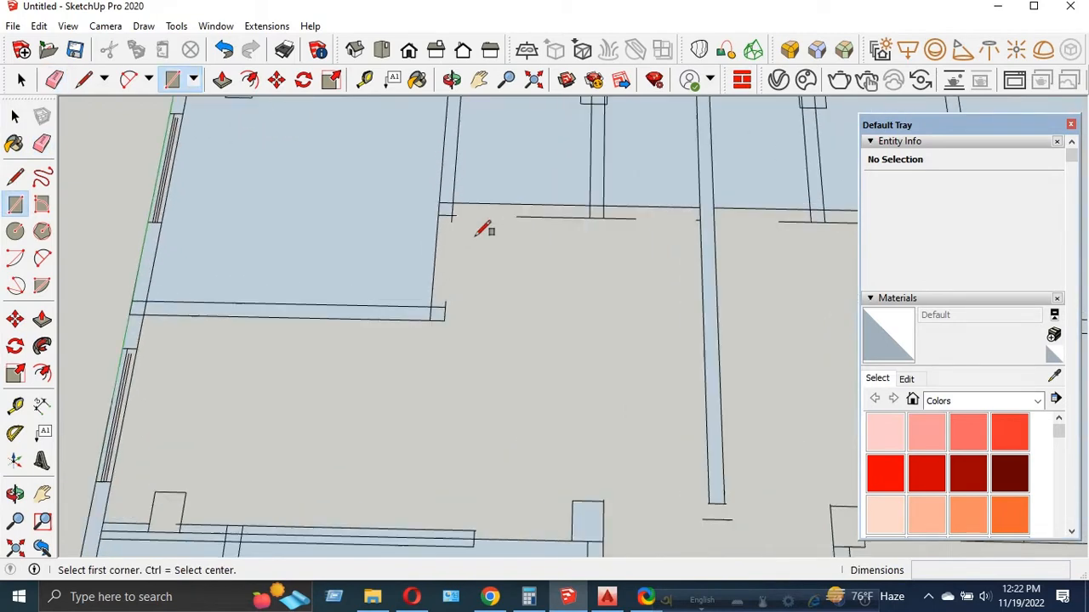
{"action": "left_click", "coordinate": [438, 318]}
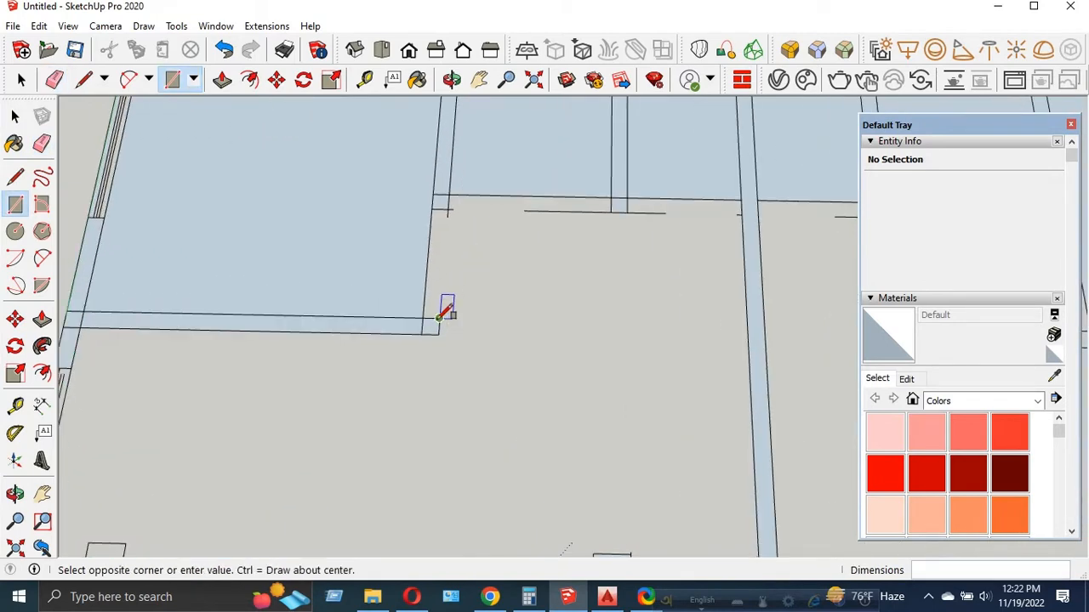
{"action": "left_click", "coordinate": [432, 208]}
{"action": "left_click", "coordinate": [448, 195]}
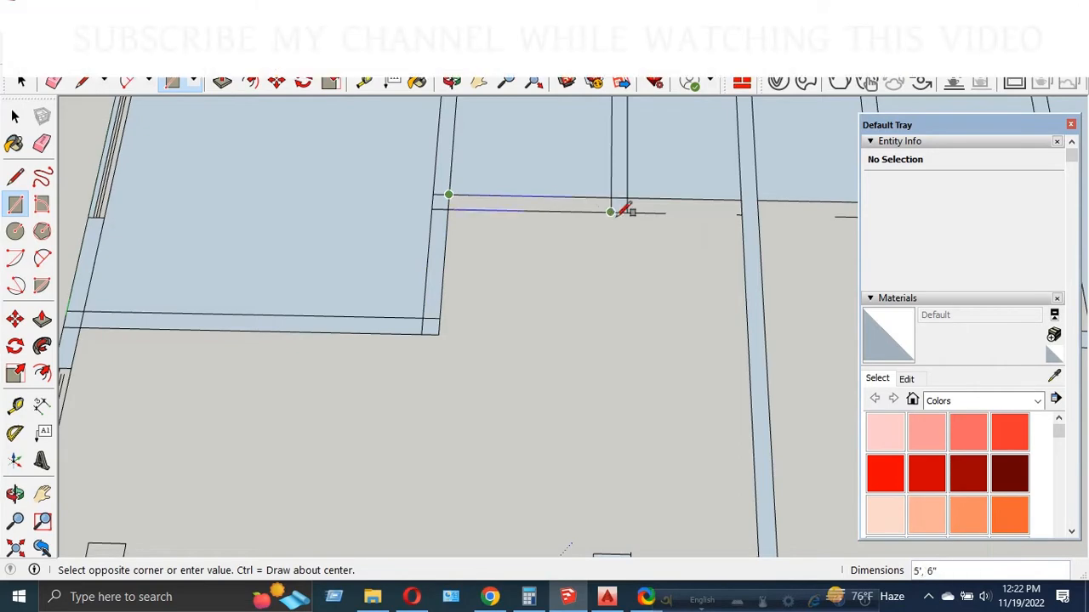
{"action": "left_click", "coordinate": [623, 210]}
{"action": "left_click", "coordinate": [627, 199]}
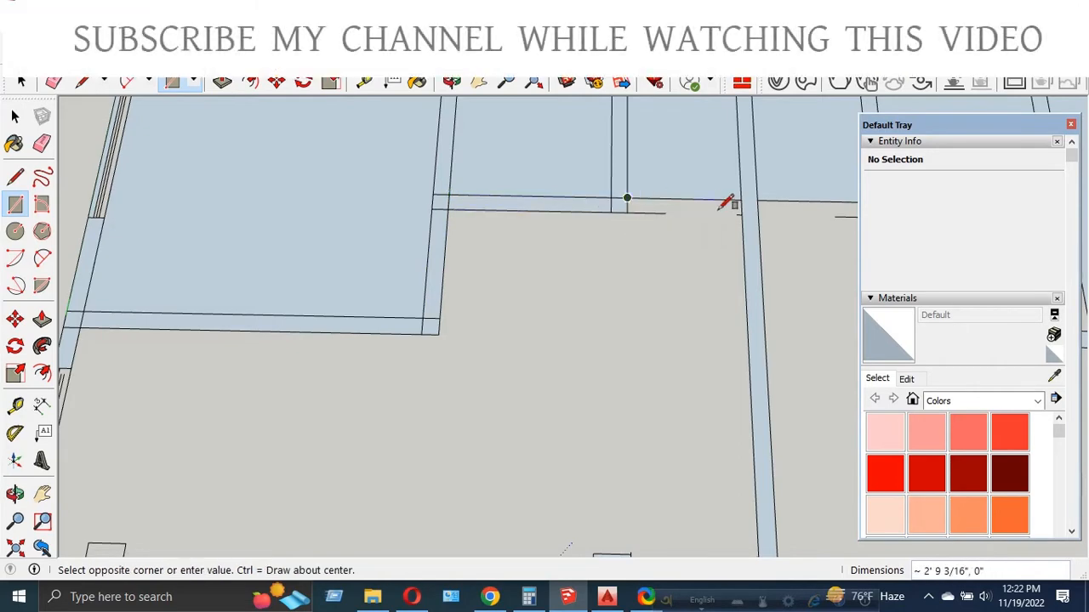
{"action": "left_click", "coordinate": [748, 211]}
- Fill the front wall strip of the right unit's two small back rooms with rectangles, working outward from the central wall
{"action": "scroll", "coordinate": [369, 230], "scroll_direction": "down", "scroll_amount": 5}
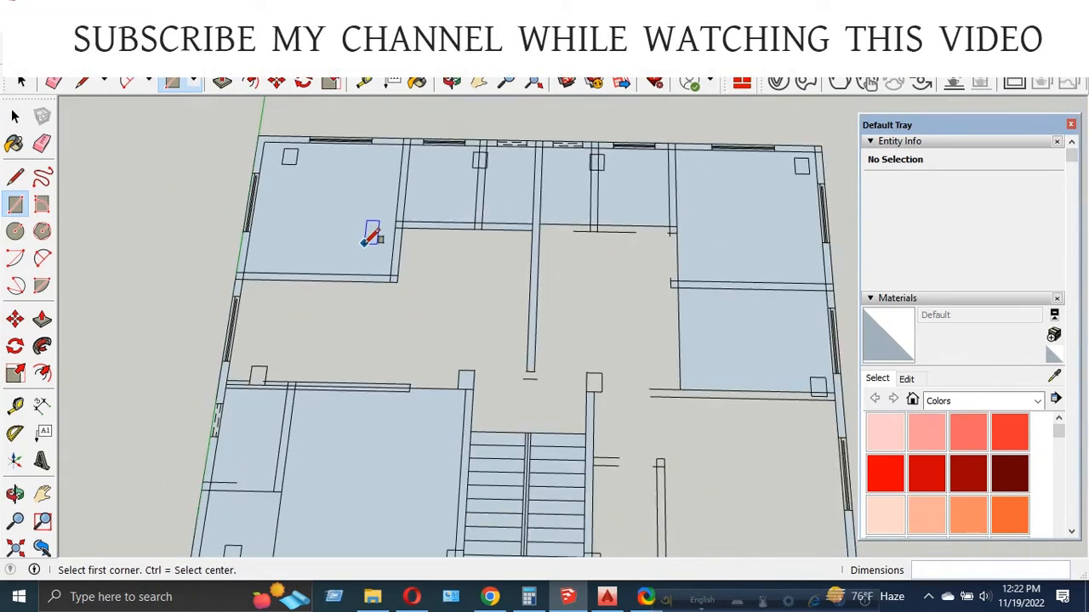
{"action": "scroll", "coordinate": [568, 233], "scroll_direction": "up", "scroll_amount": 3}
{"action": "left_click", "coordinate": [502, 237]}
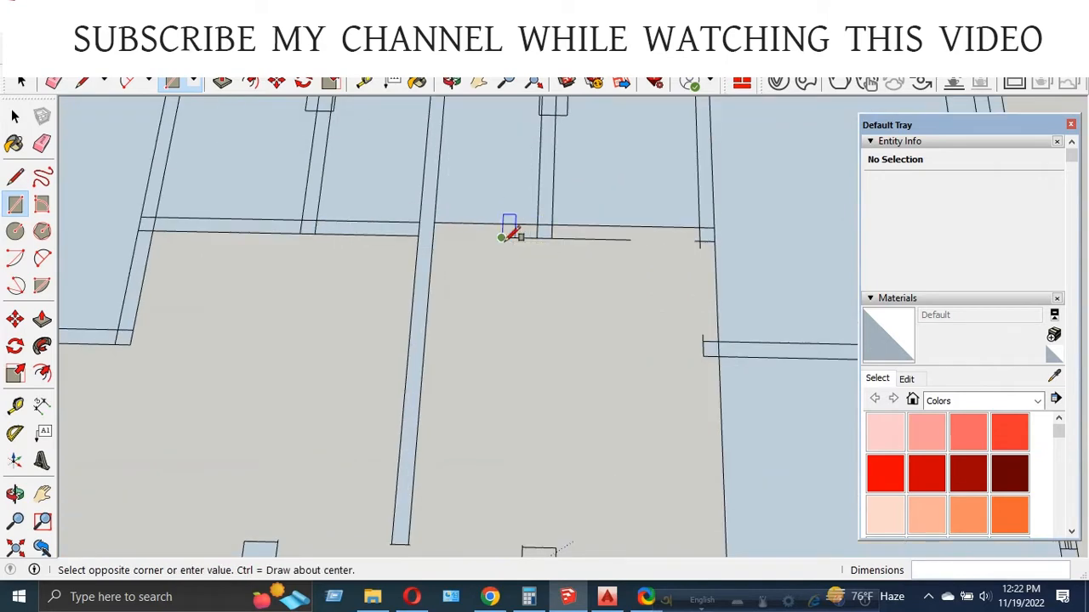
{"action": "left_click", "coordinate": [436, 221]}
{"action": "scroll", "coordinate": [390, 199], "scroll_direction": "down", "scroll_amount": 2}
{"action": "scroll", "coordinate": [517, 209], "scroll_direction": "up", "scroll_amount": 2}
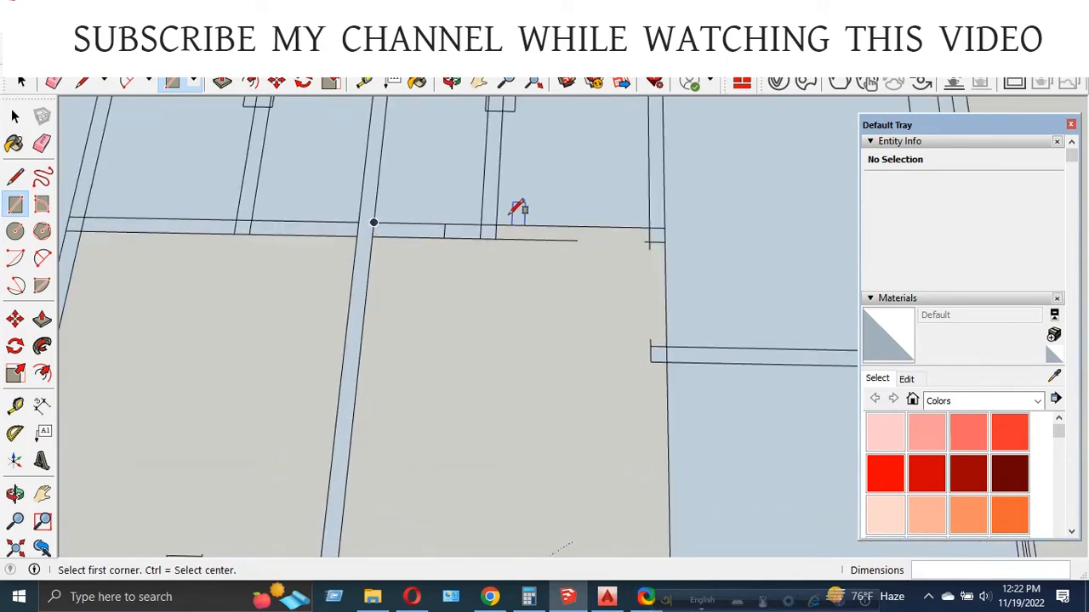
{"action": "left_click", "coordinate": [496, 237]}
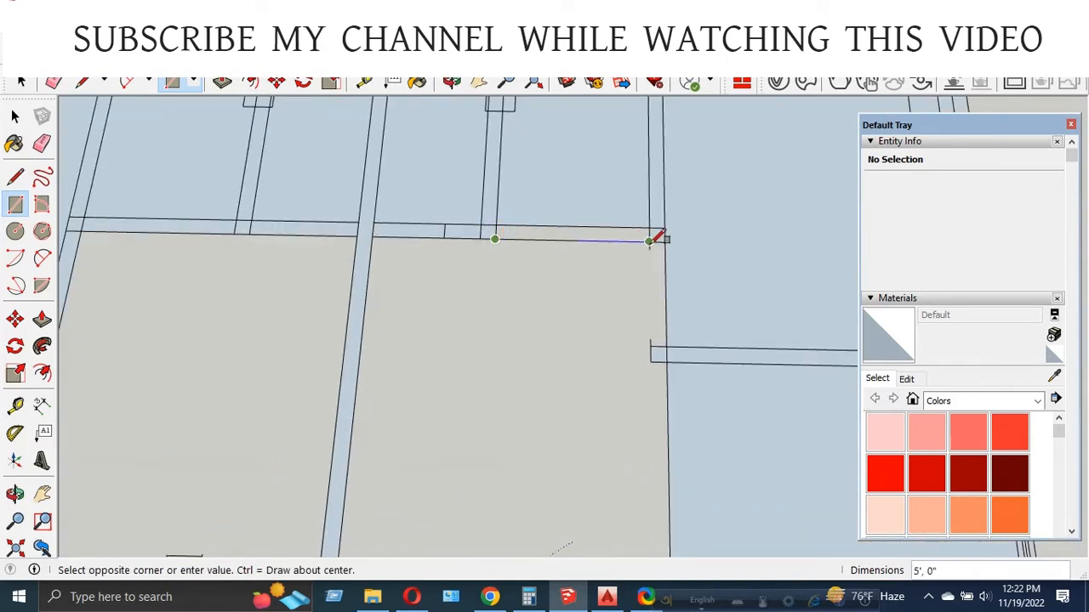
{"action": "scroll", "coordinate": [586, 197], "scroll_direction": "down", "scroll_amount": 2}
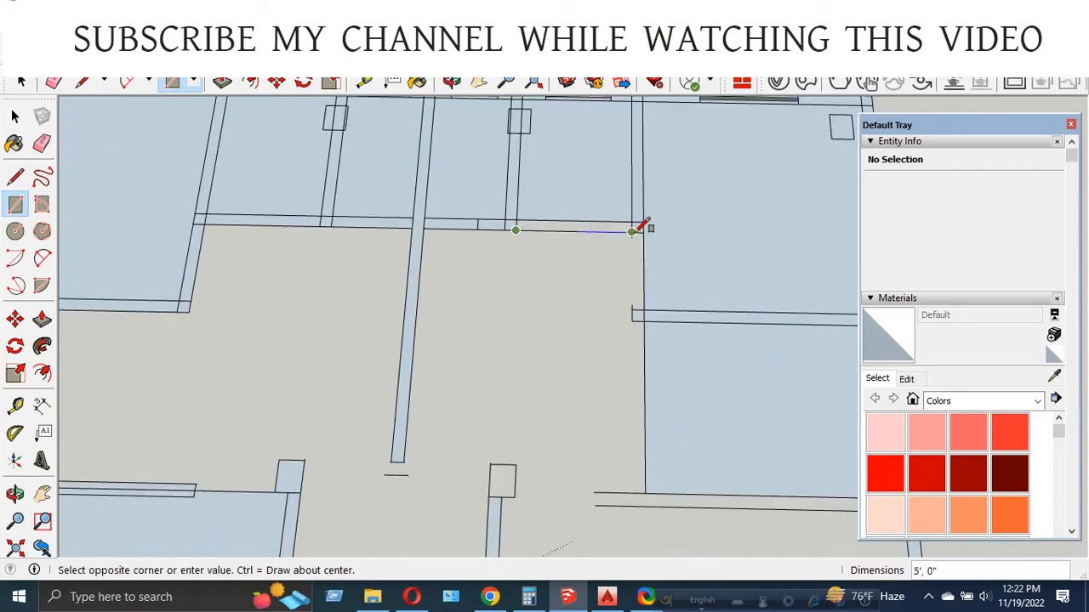
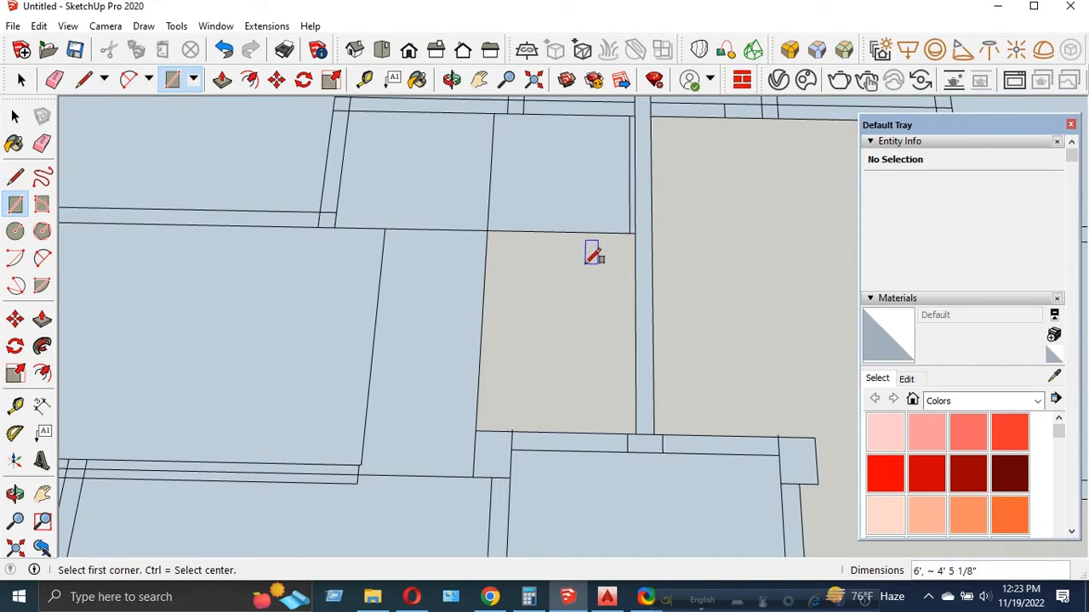
- Retrace the uncovered area's back and front edges beside the central wall with lines about 4' 5" and 5' long
{"action": "key", "text": "l"}
{"action": "left_click", "coordinate": [487, 231]}
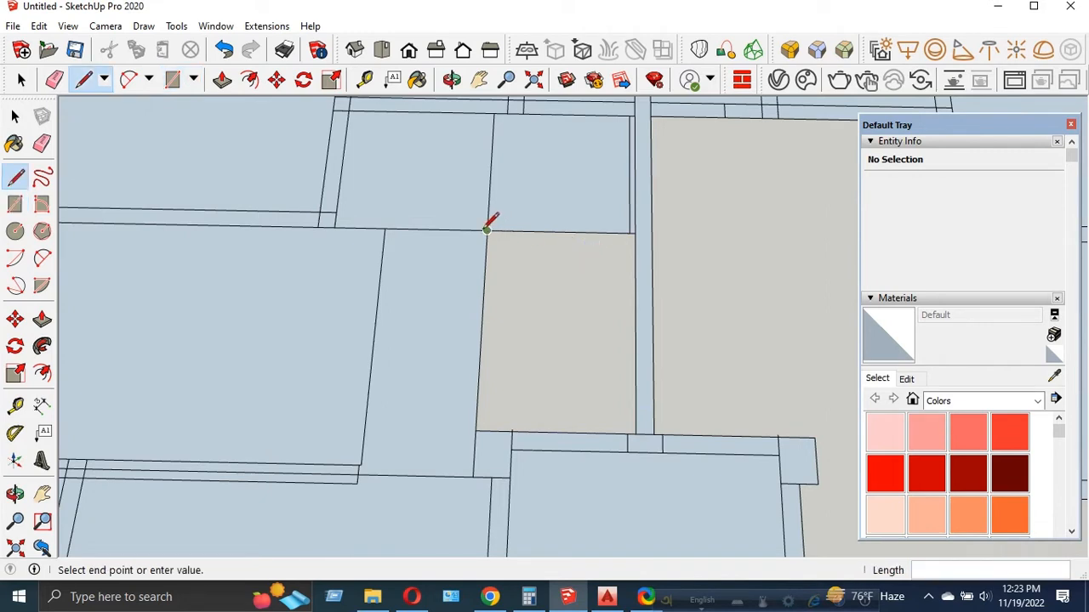
{"action": "left_click", "coordinate": [638, 231]}
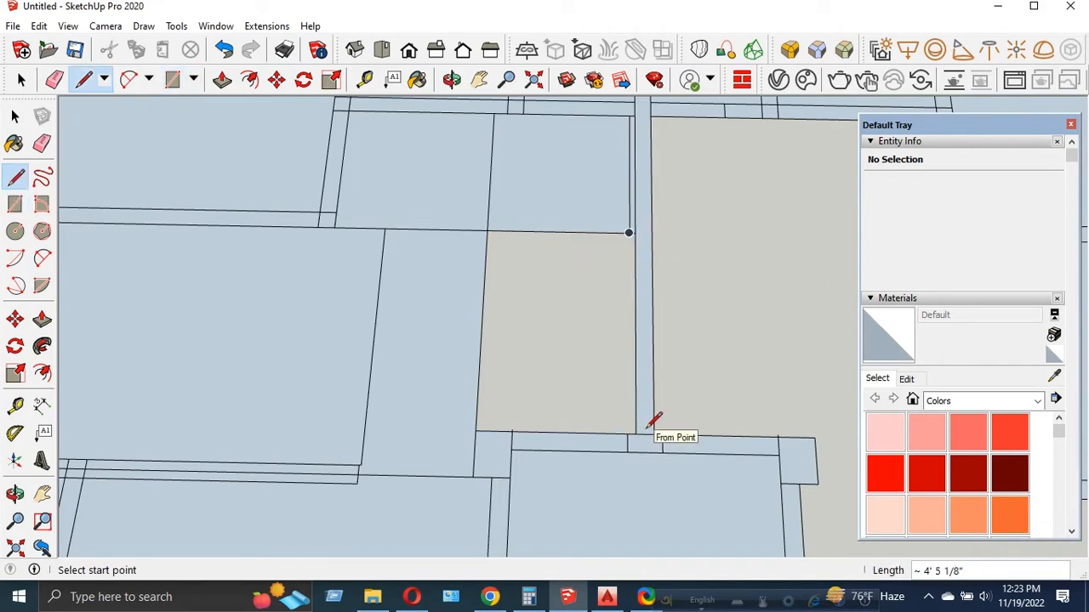
{"action": "left_click", "coordinate": [655, 435]}
{"action": "left_click", "coordinate": [474, 431]}
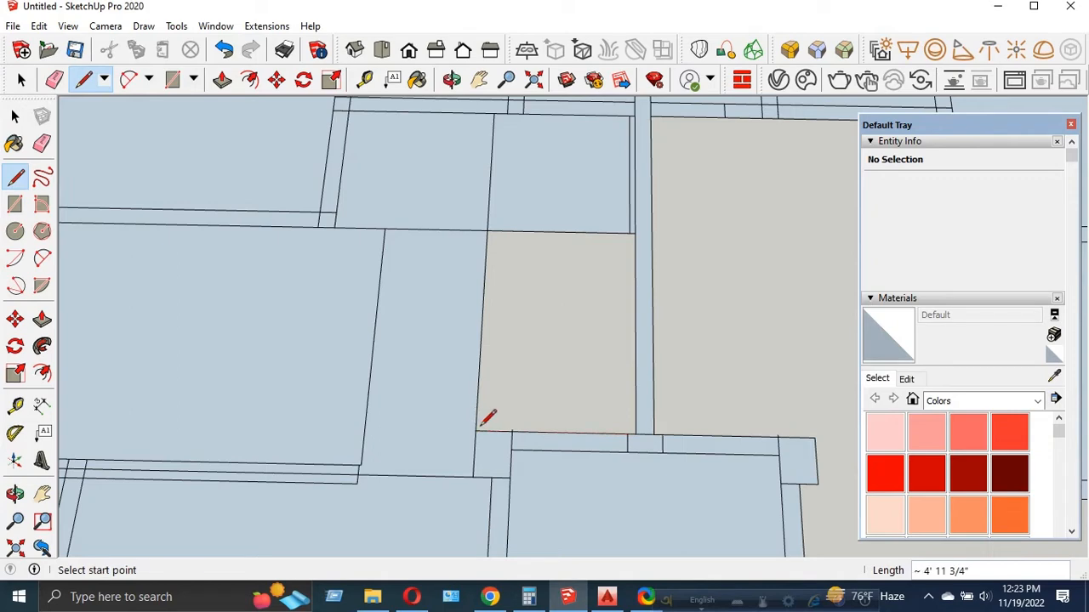
{"action": "middle_click_drag", "start_coordinate": [485, 417], "coordinate": [572, 336]}
{"action": "scroll", "coordinate": [572, 336], "scroll_direction": "up", "scroll_amount": 2}
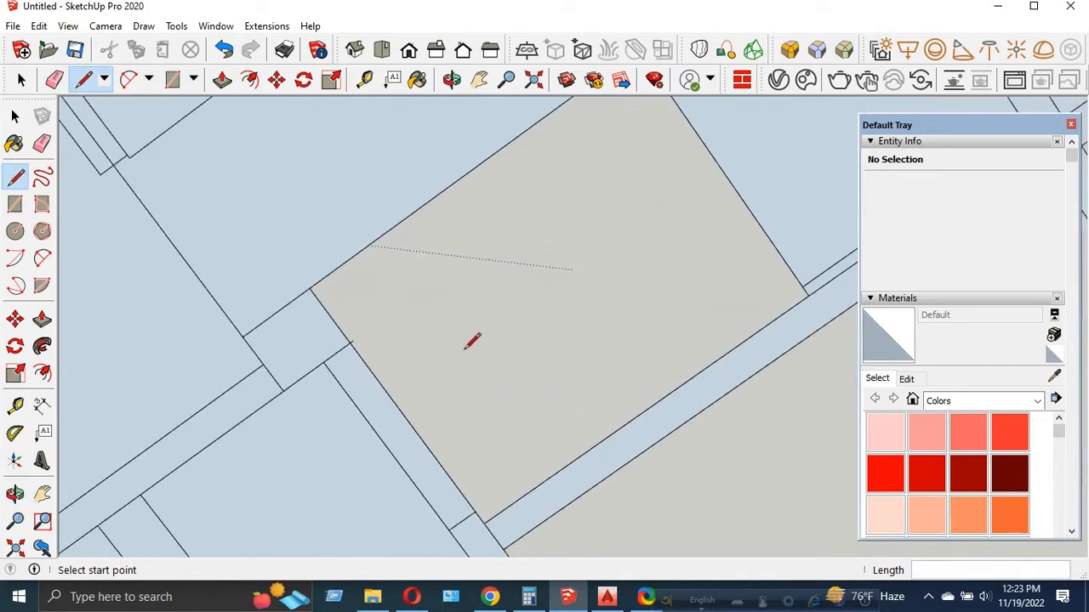
- Try to cover the open area beside the central wall with one rectangle between its opposite corners
{"action": "key", "text": "r"}
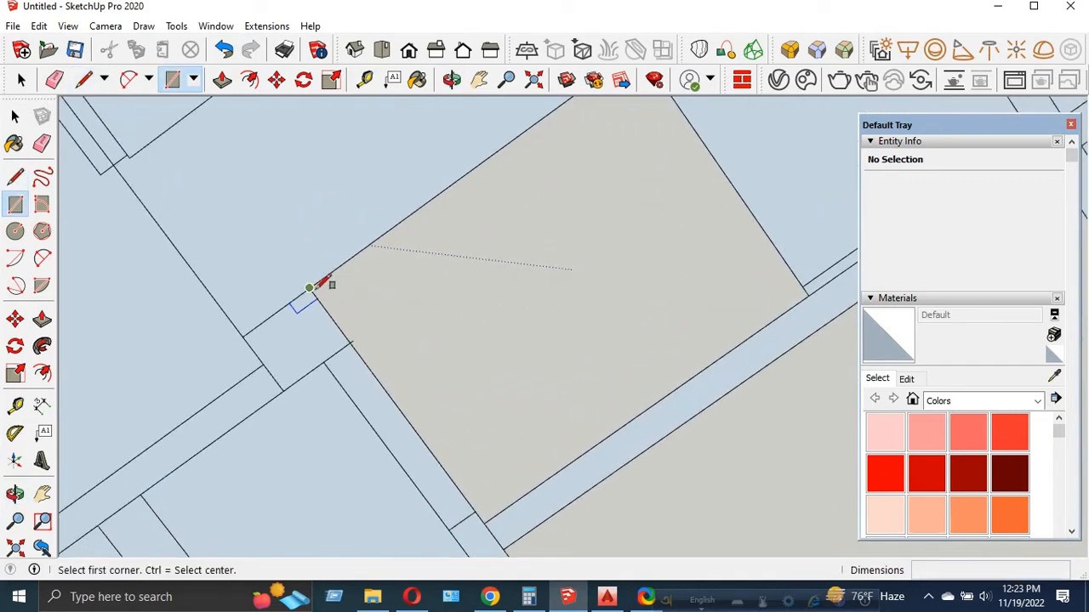
{"action": "left_click", "coordinate": [309, 287]}
{"action": "left_click", "coordinate": [814, 292]}
{"action": "scroll", "coordinate": [596, 332], "scroll_direction": "down", "scroll_amount": 2}
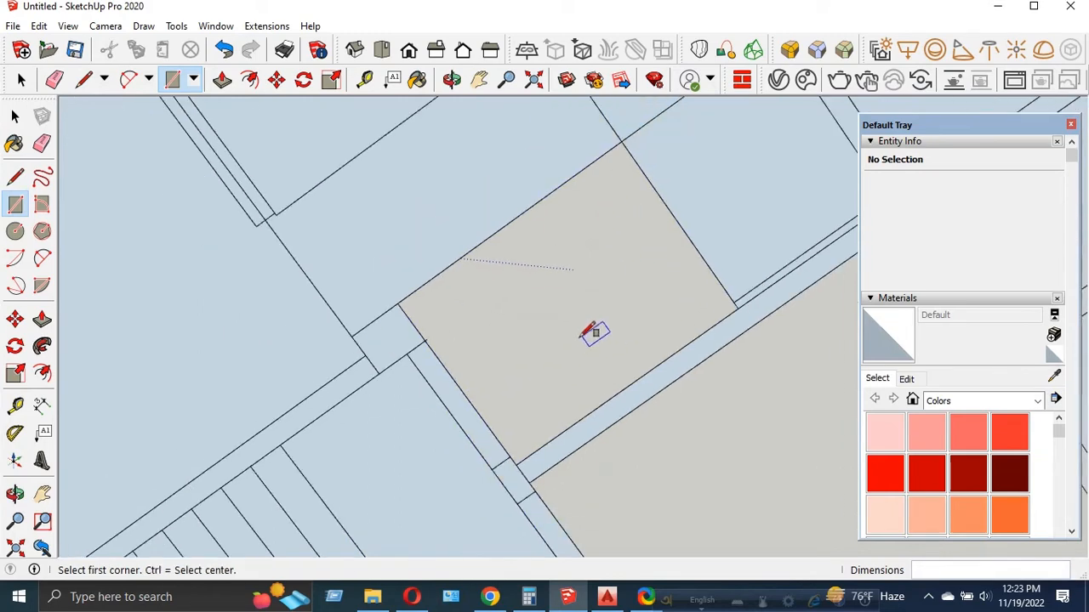
{"action": "middle_click_drag", "start_coordinate": [553, 376], "coordinate": [672, 285]}
{"action": "middle_click_drag", "start_coordinate": [481, 335], "coordinate": [590, 301]}
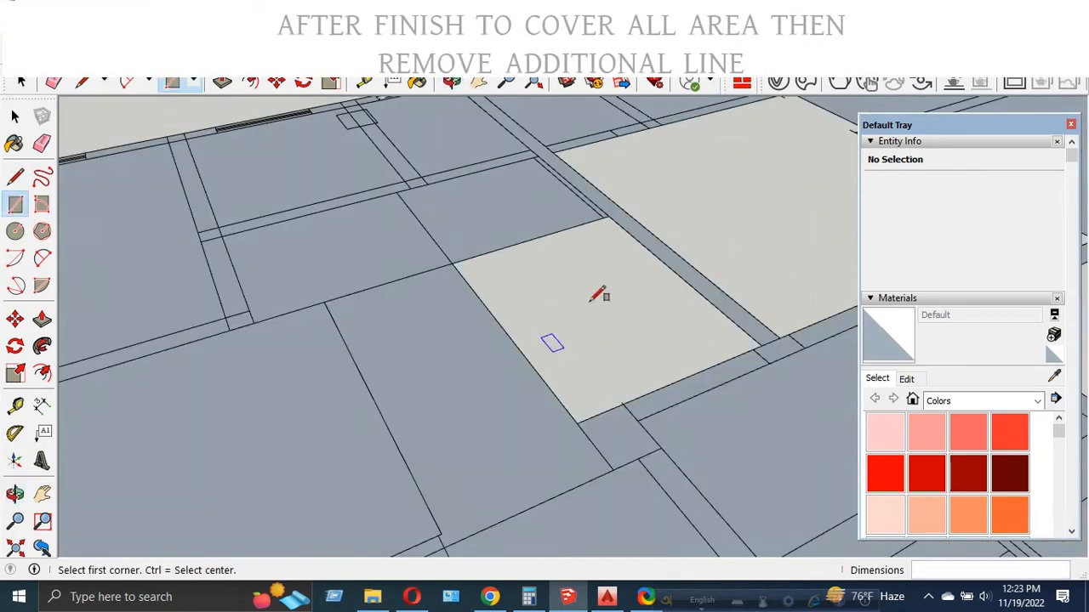
- Cover most of the open area with a rectangle from its back corner at the central wall, stopping short of the front wall
{"action": "scroll", "coordinate": [630, 201], "scroll_direction": "up", "scroll_amount": 3}
{"action": "left_click", "coordinate": [613, 214]}
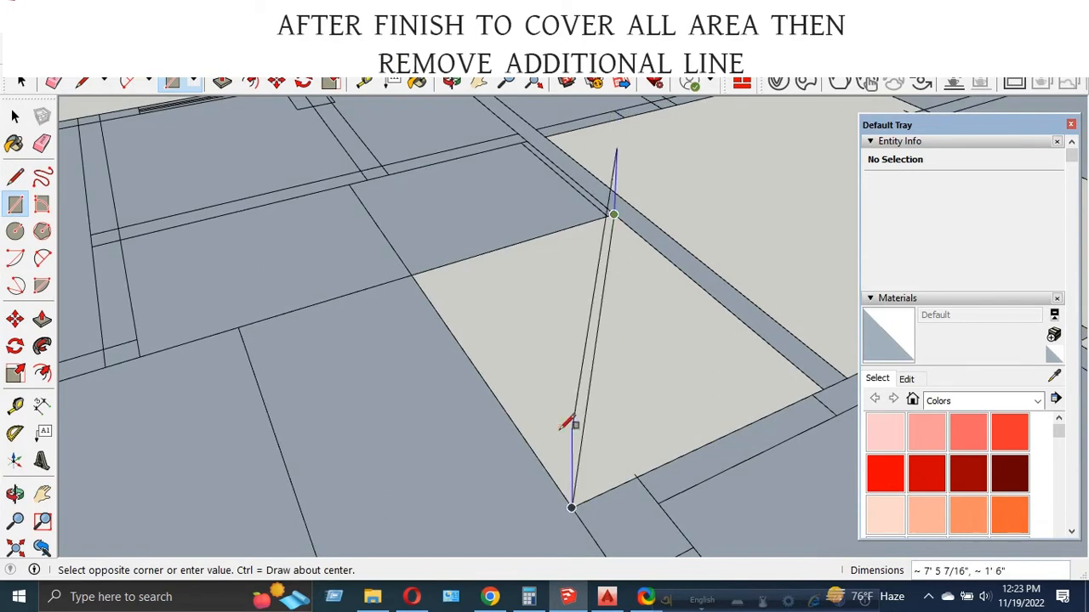
{"action": "left_click", "coordinate": [538, 444]}
- Try to fill the remaining strip along the front wall with a rectangle about 4' 5" by 1' 1"
{"action": "middle_click_drag", "start_coordinate": [539, 445], "coordinate": [682, 431]}
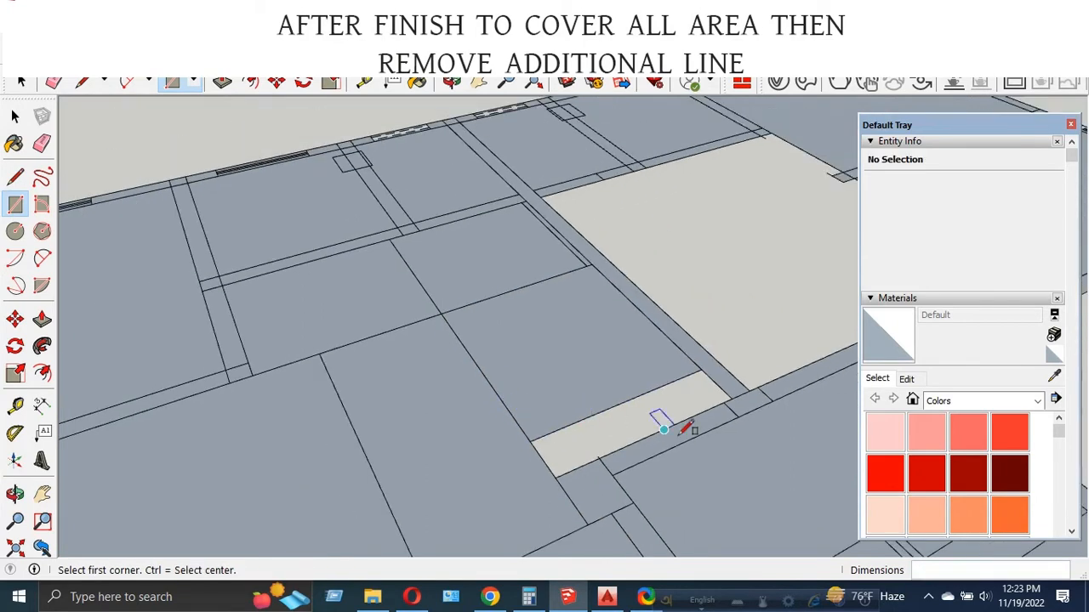
{"action": "scroll", "coordinate": [699, 429], "scroll_direction": "up", "scroll_amount": 2}
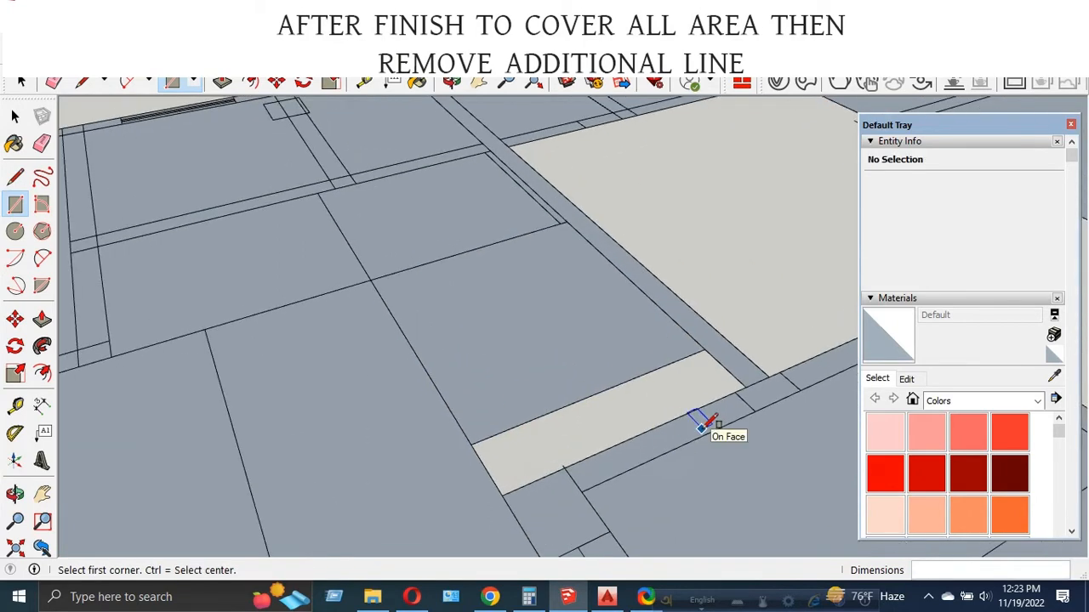
{"action": "left_click", "coordinate": [745, 387]}
{"action": "left_click", "coordinate": [471, 443]}
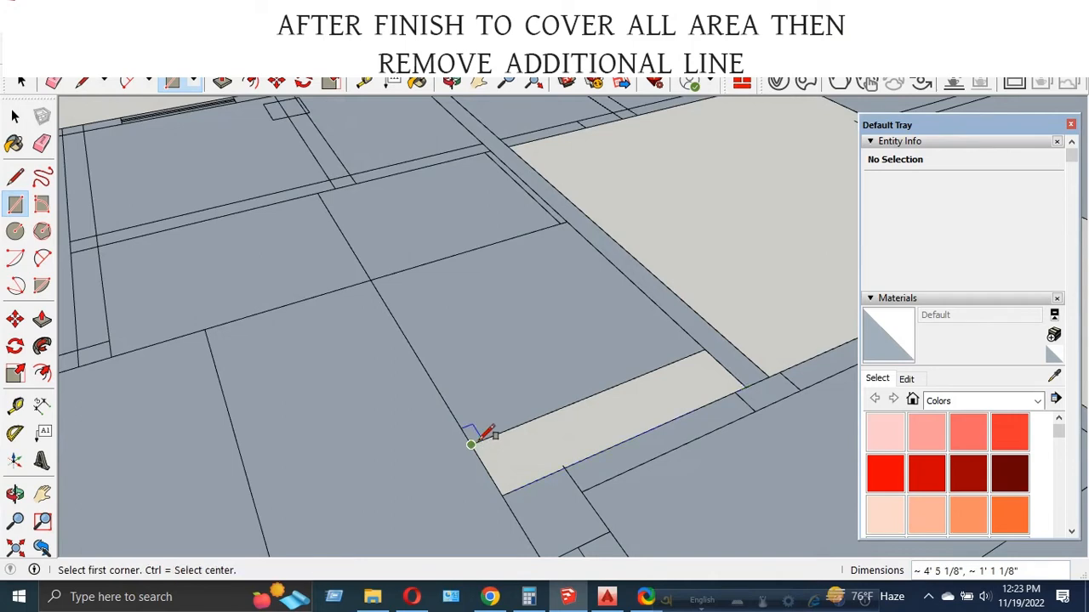
- Cover the part of the remaining strip nearest the central wall with a rectangle about 2' by 1' 1"
{"action": "left_click", "coordinate": [650, 427]}
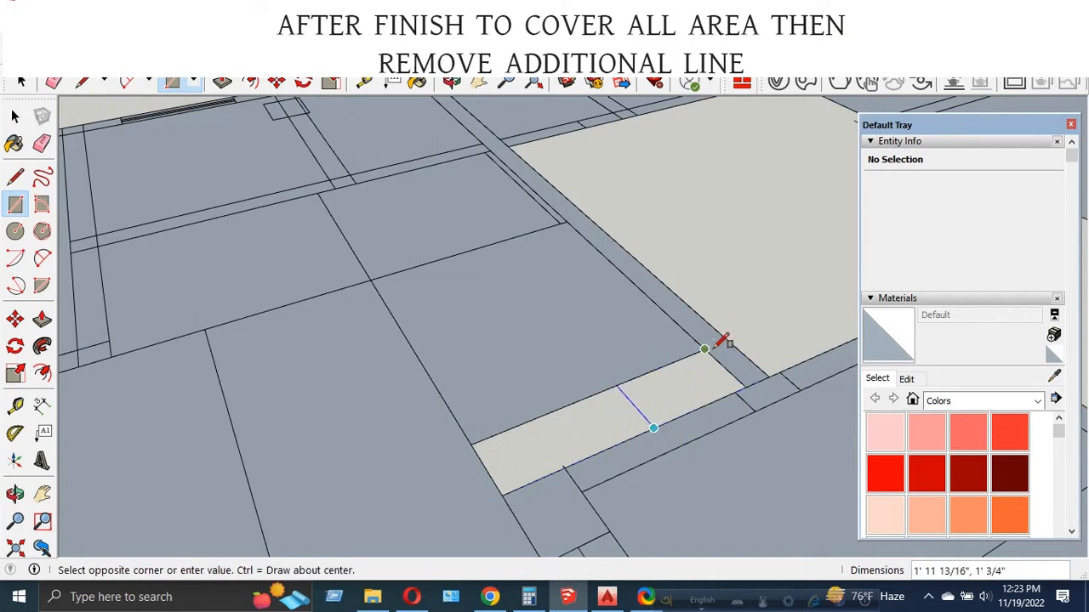
{"action": "left_click", "coordinate": [719, 339]}
{"action": "mouse_move", "coordinate": [719, 338]}
{"action": "middle_mouse_down"}
{"action": "mouse_move", "coordinate": [558, 436]}
{"action": "mouse_move", "coordinate": [350, 529]}
{"action": "middle_mouse_up"}
{"action": "scroll", "coordinate": [340, 536], "scroll_direction": "up", "scroll_amount": 6}
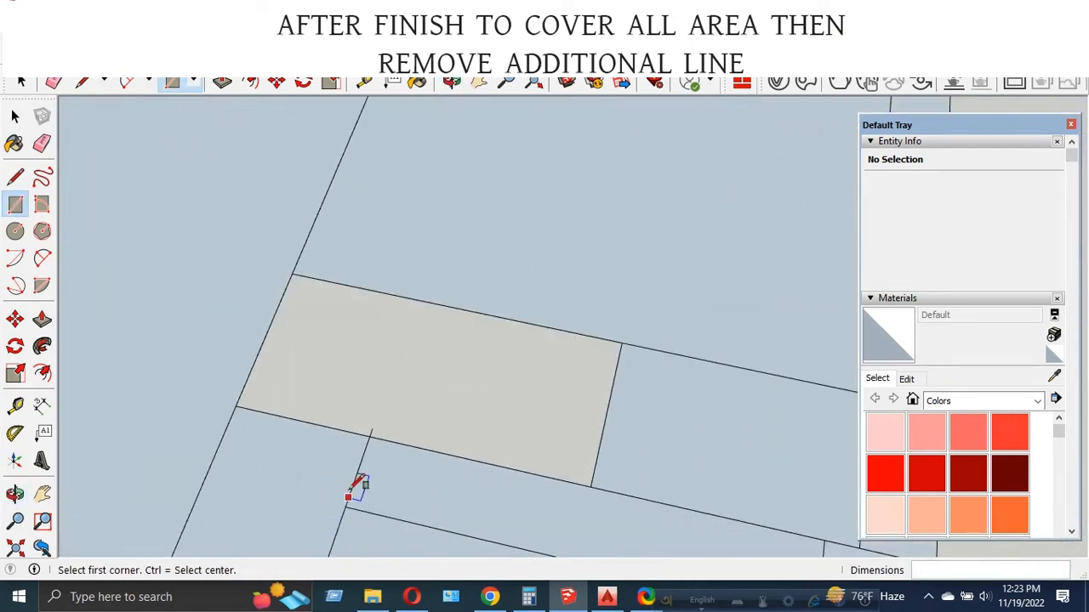
- Erase the short line end sticking into the uncovered gap and fill the gap with a rectangle between its opposite corners
{"action": "key", "text": "e"}
{"action": "left_click", "coordinate": [391, 381]}
{"action": "scroll", "coordinate": [498, 294], "scroll_direction": "down", "scroll_amount": 4}
{"action": "middle_click_drag", "start_coordinate": [498, 294], "coordinate": [493, 369]}
{"action": "key", "text": "r"}
{"action": "left_click", "coordinate": [365, 258]}
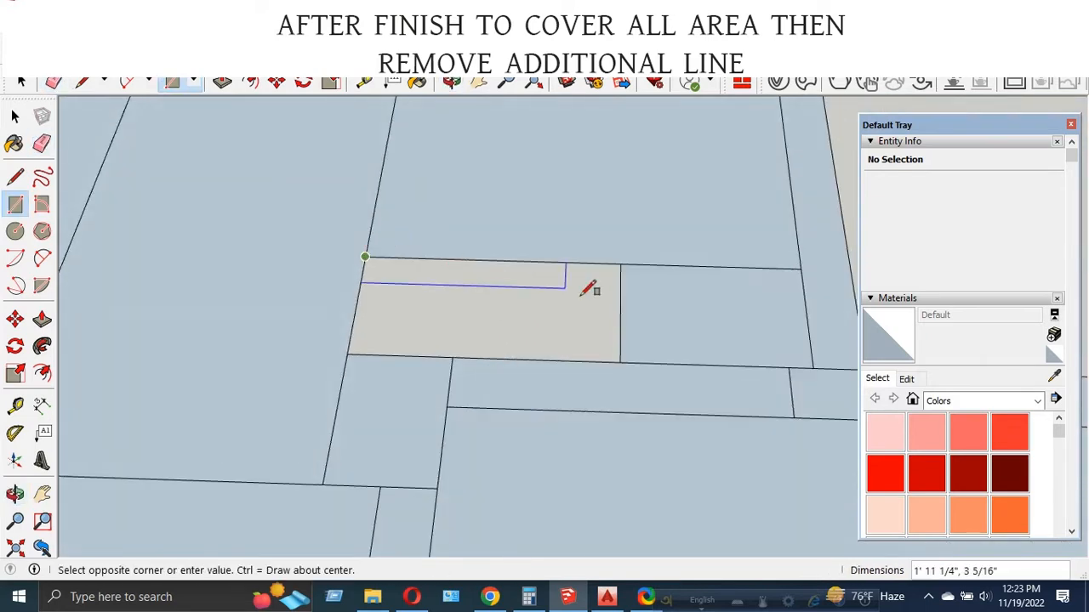
{"action": "left_click", "coordinate": [622, 362]}
{"action": "scroll", "coordinate": [508, 324], "scroll_direction": "down", "scroll_amount": 6}
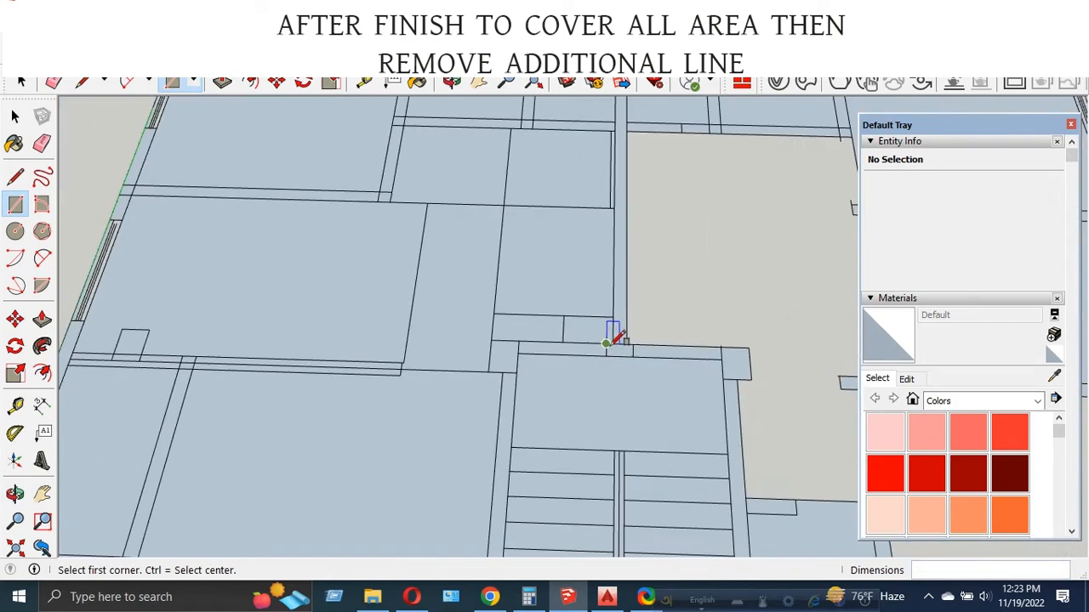
- Erase the extra dividing lines across the large room beside the central wall and along the wall in front of it
{"action": "key", "text": "e"}
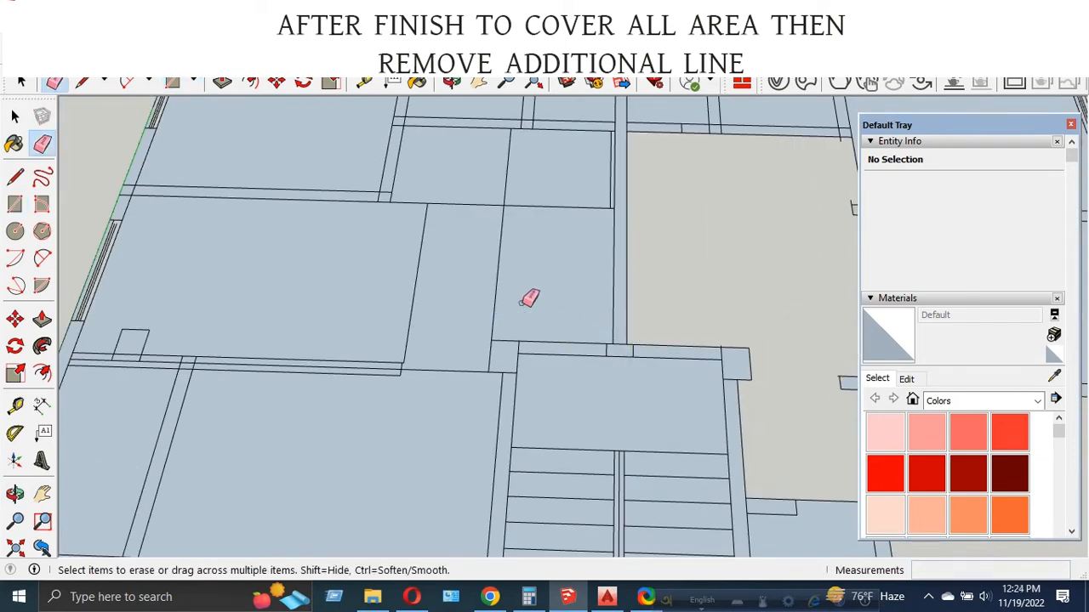
{"action": "scroll", "coordinate": [657, 328], "scroll_direction": "down", "scroll_amount": 4}
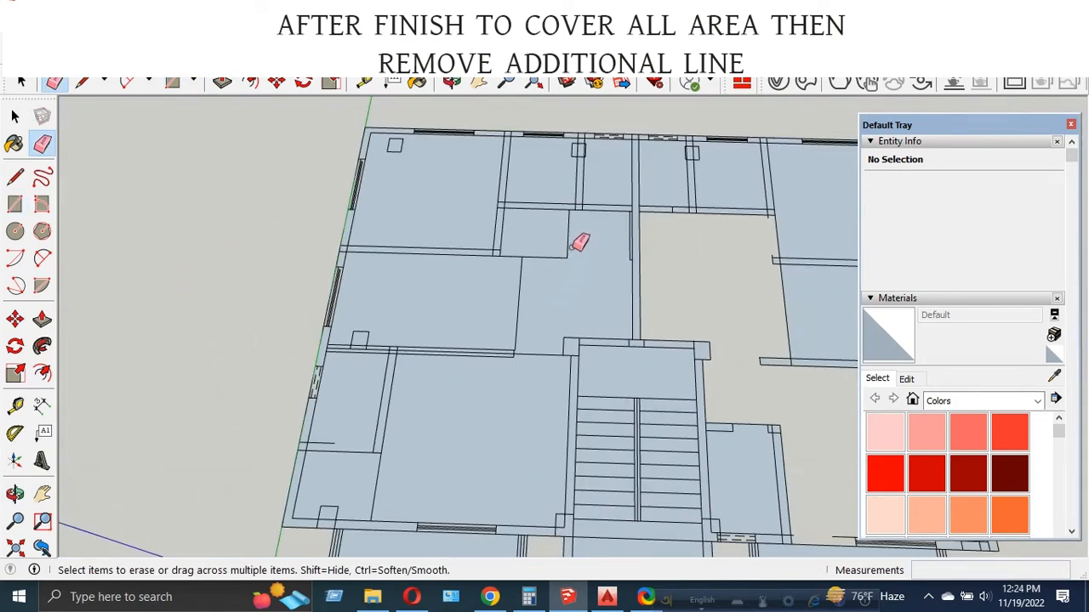
{"action": "left_click_drag", "start_coordinate": [574, 250], "coordinate": [513, 263]}
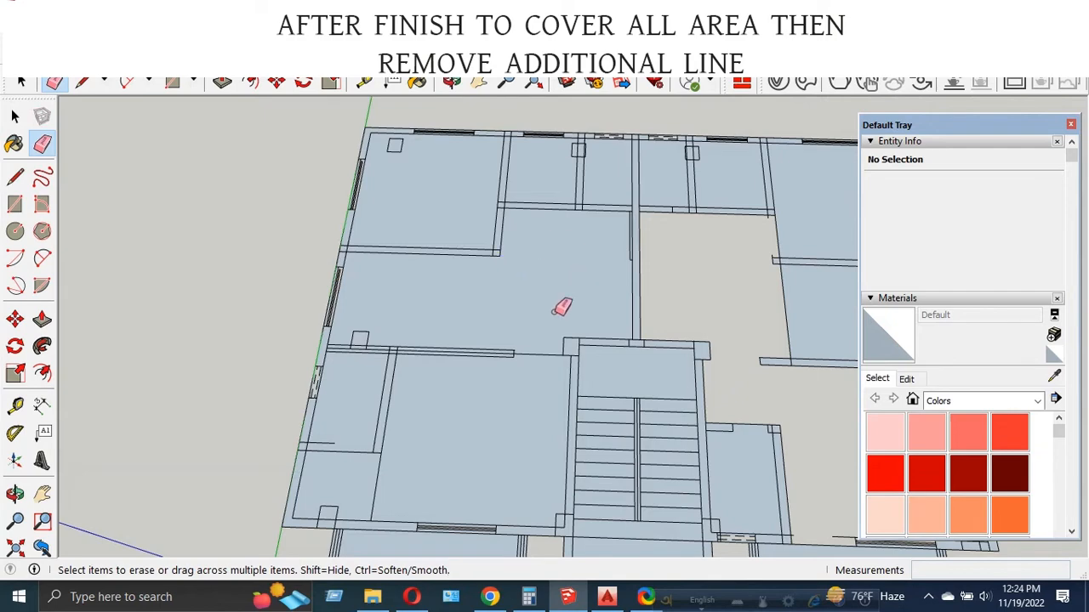
{"action": "scroll", "coordinate": [510, 352], "scroll_direction": "up", "scroll_amount": 3}
{"action": "left_click_drag", "start_coordinate": [469, 342], "coordinate": [214, 333]}
{"action": "scroll", "coordinate": [481, 306], "scroll_direction": "down", "scroll_amount": 8}
{"action": "mouse_move", "coordinate": [464, 335]}
{"action": "middle_mouse_down"}
{"action": "mouse_move", "coordinate": [445, 379]}
{"action": "mouse_move", "coordinate": [470, 353]}
{"action": "middle_mouse_up"}
- Close the open end of the short wall in the front corner room with a line and erase the extra line beyond it
{"action": "key", "text": "l"}
{"action": "scroll", "coordinate": [389, 467], "scroll_direction": "up", "scroll_amount": 6}
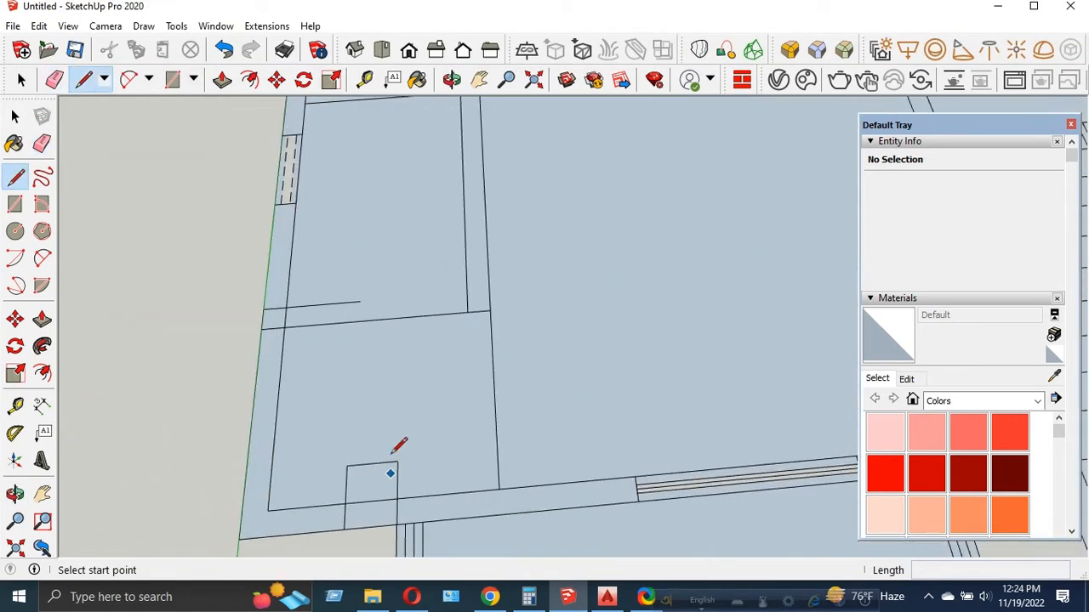
{"action": "left_click", "coordinate": [361, 300]}
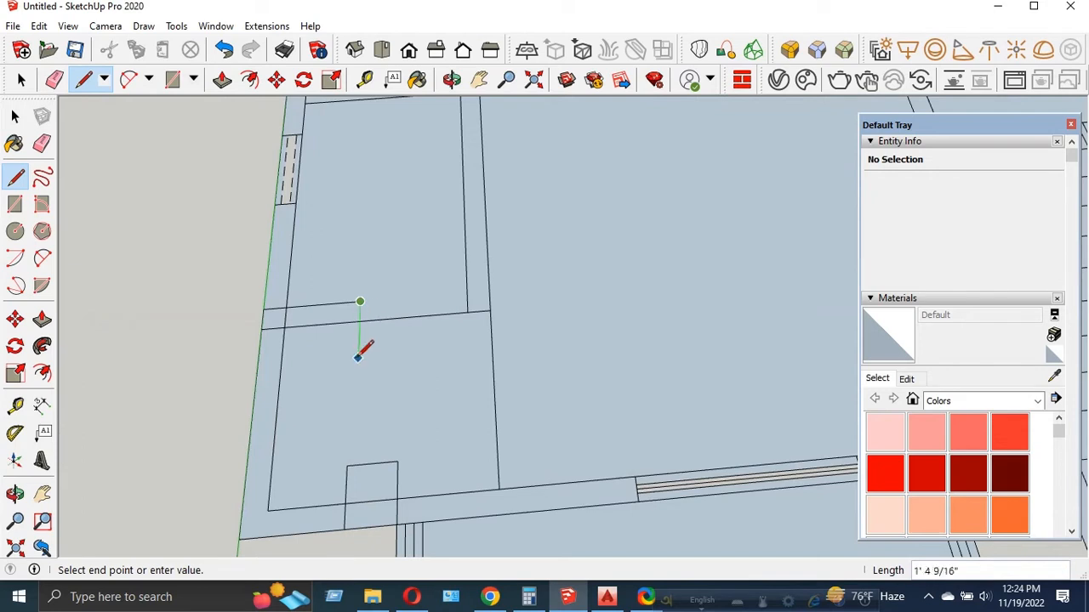
{"action": "key", "text": "e"}
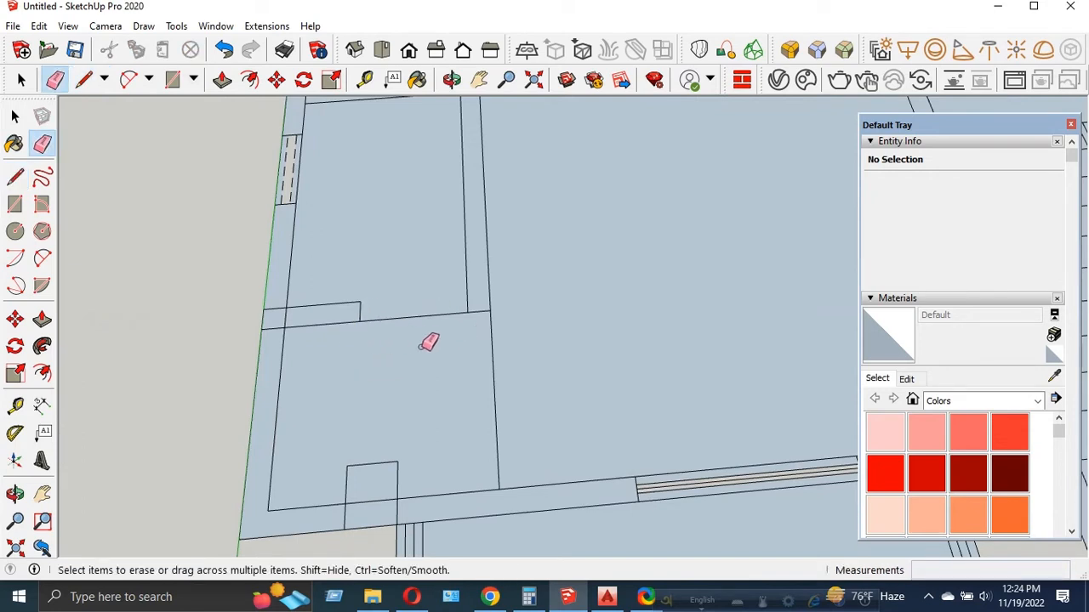
{"action": "scroll", "coordinate": [423, 319], "scroll_direction": "down", "scroll_amount": 3}
{"action": "scroll", "coordinate": [360, 382], "scroll_direction": "down", "scroll_amount": 4}
{"action": "middle_click_drag", "start_coordinate": [360, 382], "coordinate": [486, 365]}
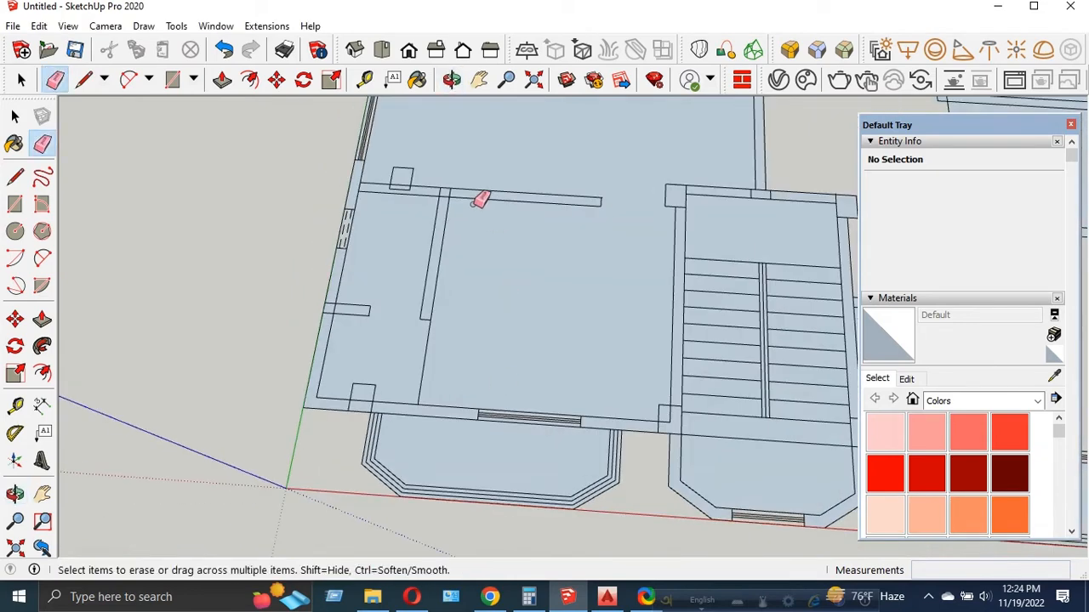
- Erase the short line ends crossing the wall where the corner room's partition meets it
{"action": "scroll", "coordinate": [476, 201], "scroll_direction": "up", "scroll_amount": 5}
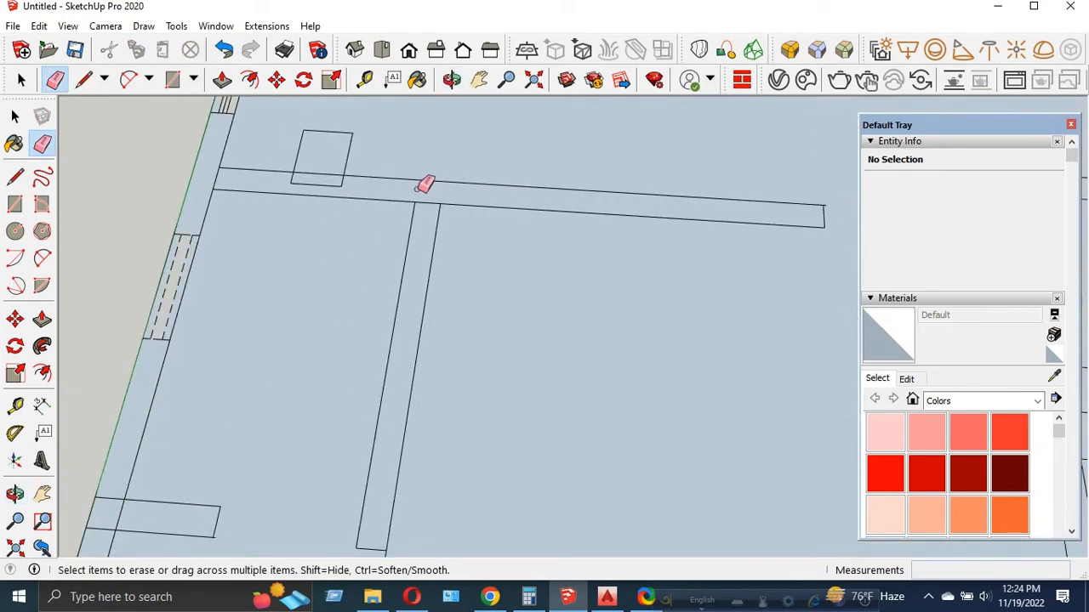
{"action": "scroll", "coordinate": [438, 197], "scroll_direction": "down", "scroll_amount": 5}
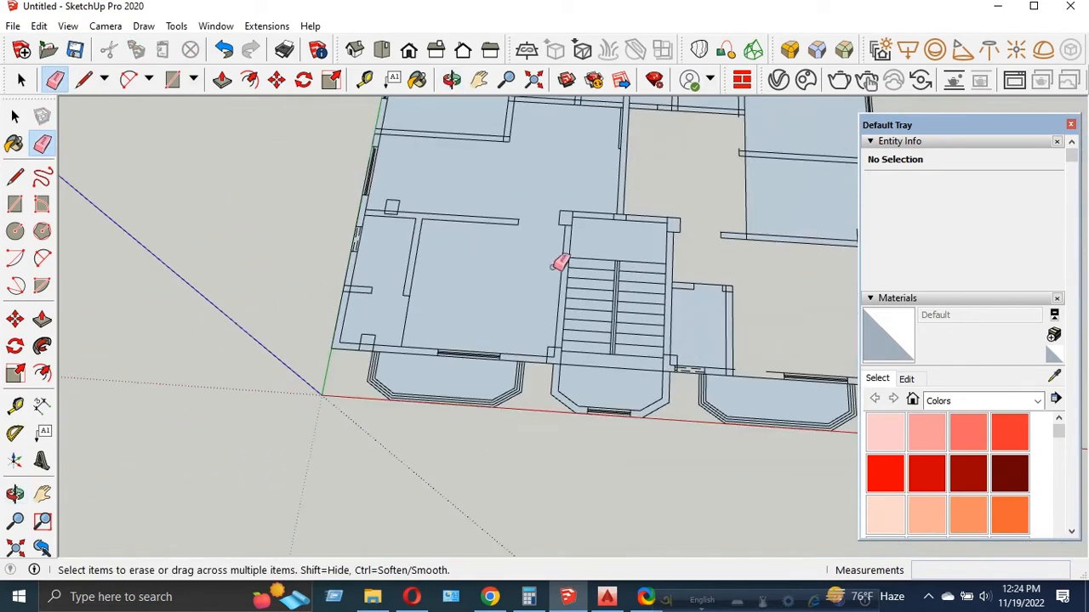
{"action": "middle_click_drag", "start_coordinate": [403, 337], "coordinate": [426, 345]}
{"action": "scroll", "coordinate": [397, 388], "scroll_direction": "down", "scroll_amount": 1}
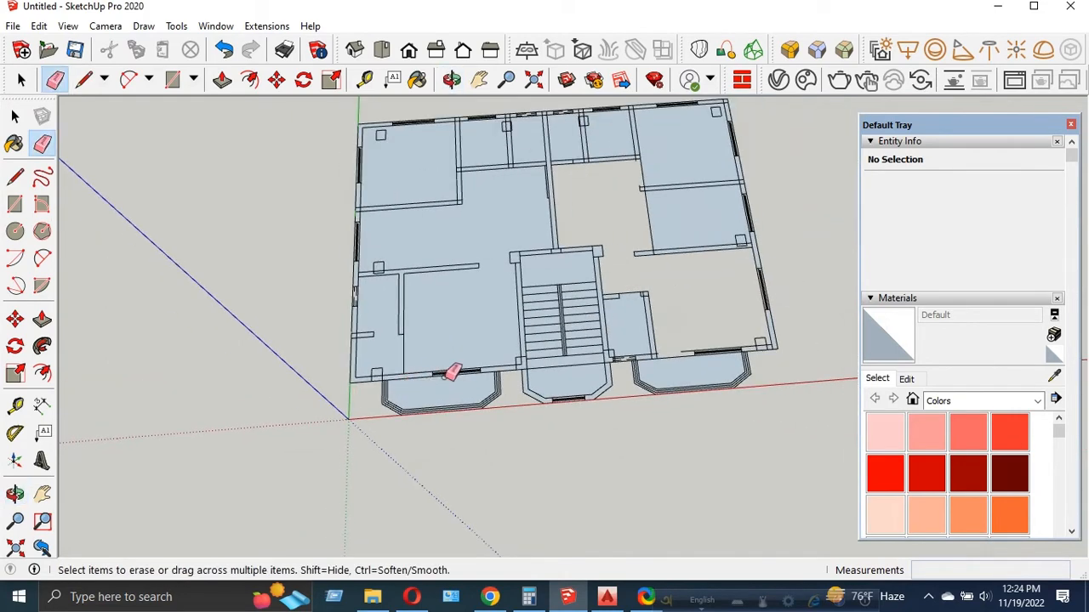
- Draw the missing inner line of the front wall from the small room's outer corner to the near end of the window
{"action": "scroll", "coordinate": [448, 379], "scroll_direction": "down", "scroll_amount": 1}
{"action": "scroll", "coordinate": [640, 220], "scroll_direction": "up", "scroll_amount": 3}
{"action": "scroll", "coordinate": [683, 453], "scroll_direction": "up", "scroll_amount": 4}
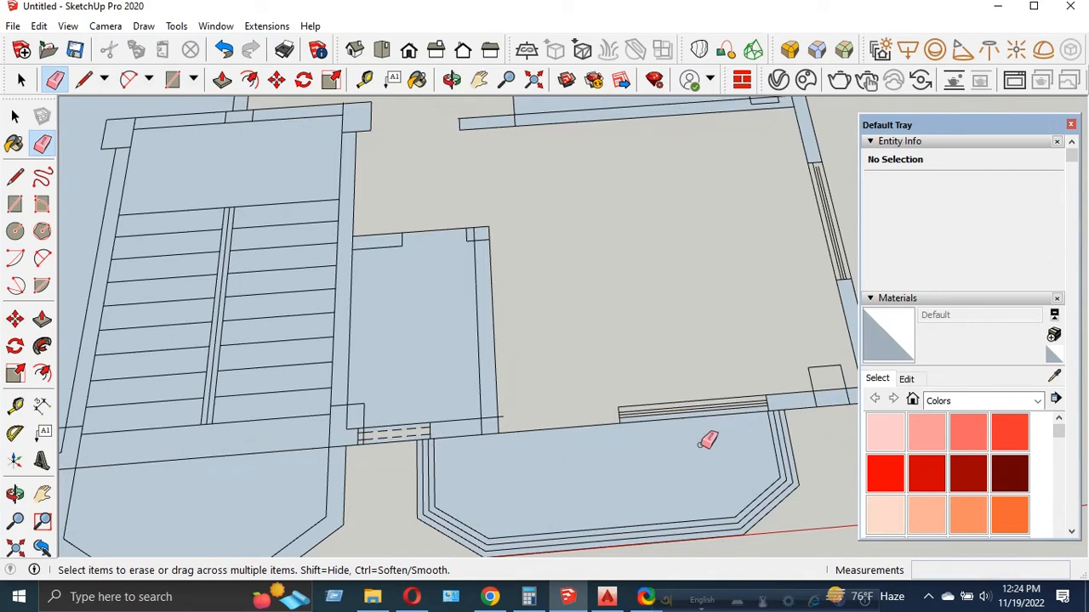
{"action": "key", "text": "l"}
{"action": "scroll", "coordinate": [704, 439], "scroll_direction": "up", "scroll_amount": 2}
{"action": "scroll", "coordinate": [418, 394], "scroll_direction": "up", "scroll_amount": 2}
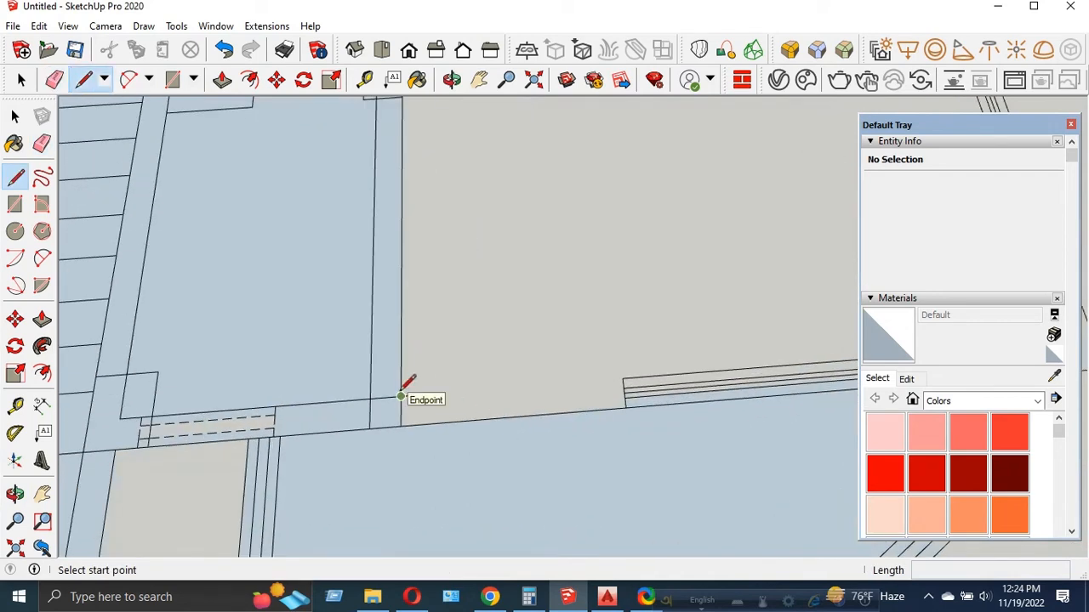
{"action": "left_click", "coordinate": [400, 396]}
{"action": "left_click", "coordinate": [626, 378]}
{"action": "scroll", "coordinate": [461, 476], "scroll_direction": "down", "scroll_amount": 3}
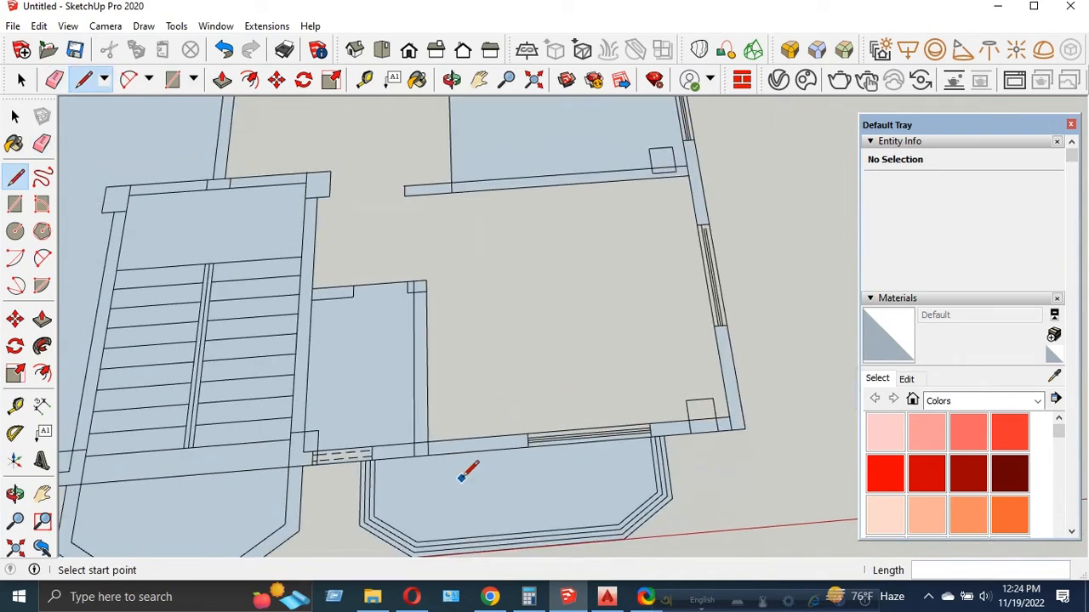
- Enclose the front corner room with a line about 10' 6" long from the front wall to the opposite interior wall
{"action": "scroll", "coordinate": [461, 477], "scroll_direction": "down", "scroll_amount": 1}
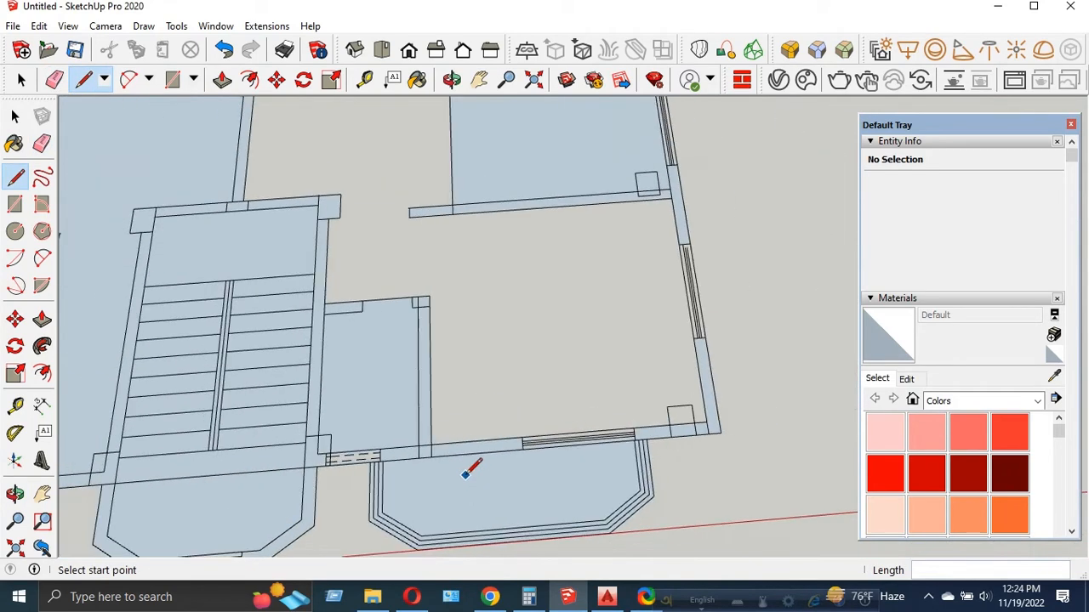
{"action": "left_click", "coordinate": [431, 444]}
{"action": "left_click", "coordinate": [428, 214]}
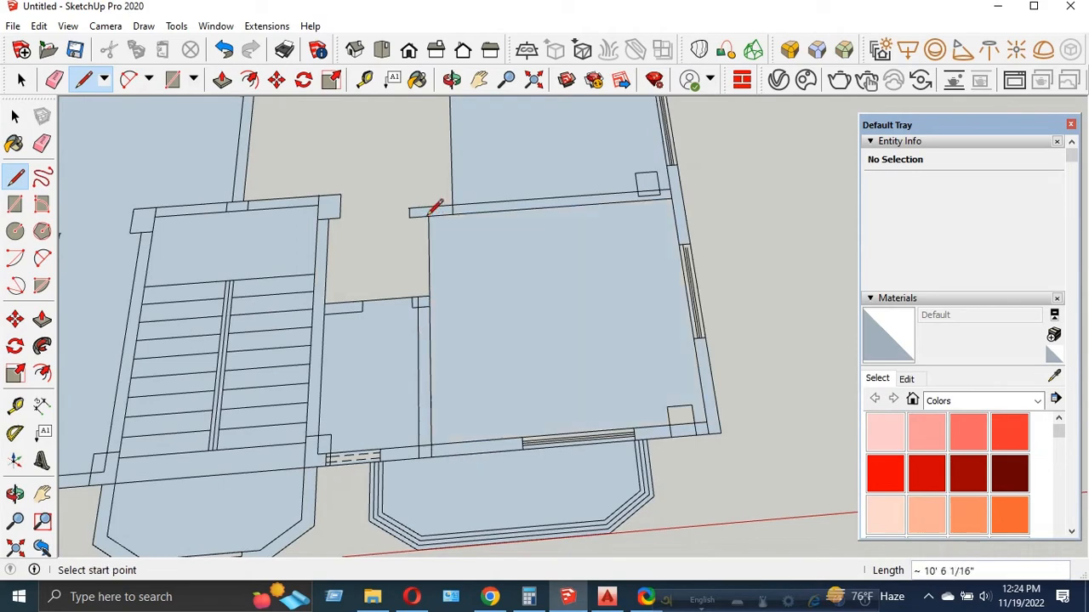
- Draw a line across the opening from the interior wall's free end to the staircase wall
{"action": "scroll", "coordinate": [269, 245], "scroll_direction": "up", "scroll_amount": 3}
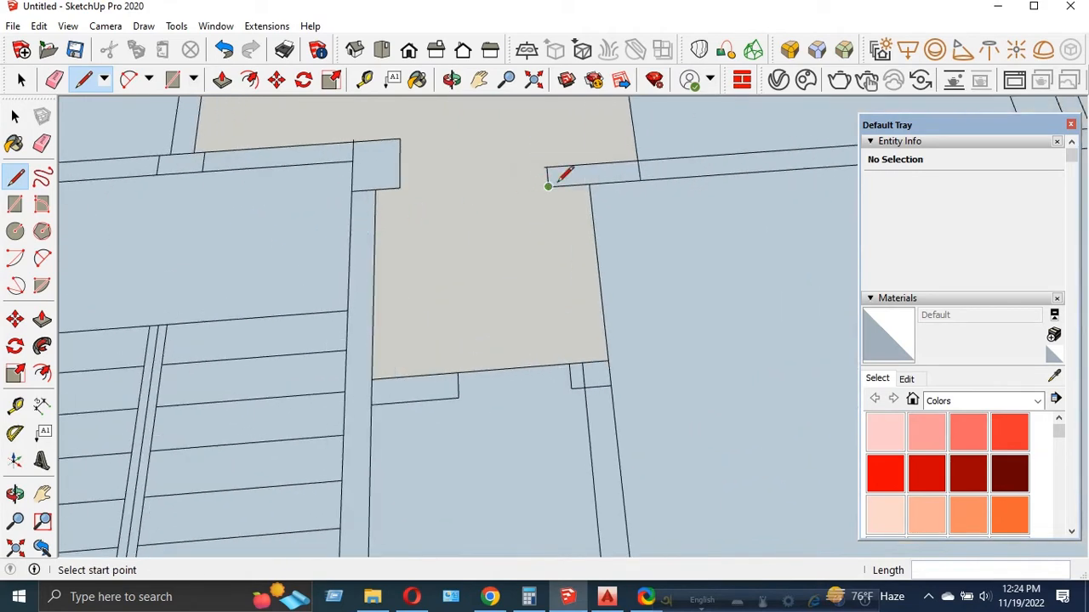
{"action": "left_click", "coordinate": [548, 186]}
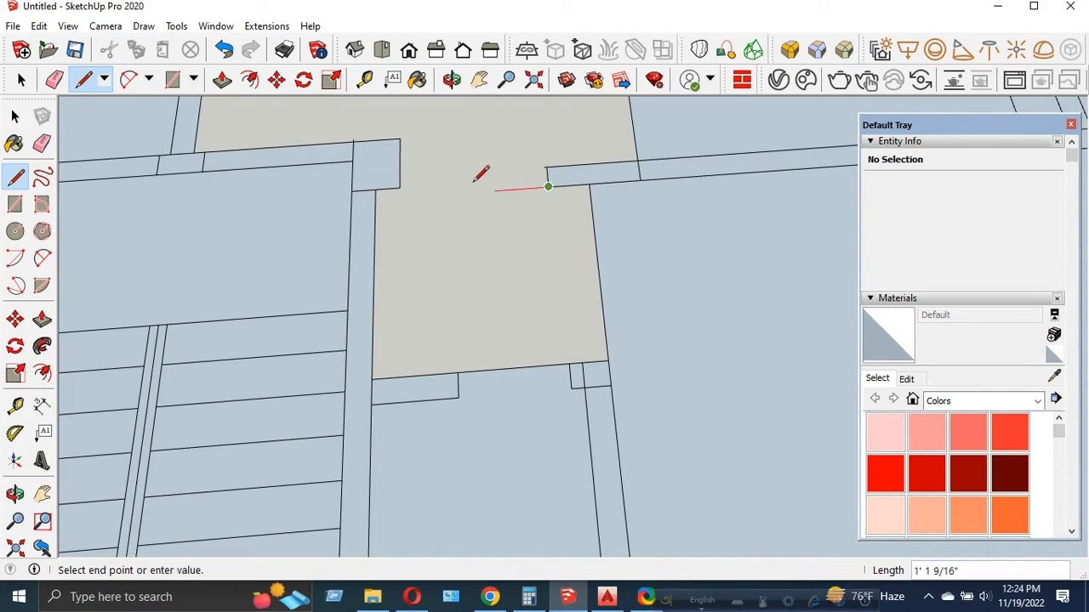
{"action": "left_click", "coordinate": [378, 196]}
{"action": "scroll", "coordinate": [644, 408], "scroll_direction": "down", "scroll_amount": 5}
{"action": "scroll", "coordinate": [637, 273], "scroll_direction": "up", "scroll_amount": 4}
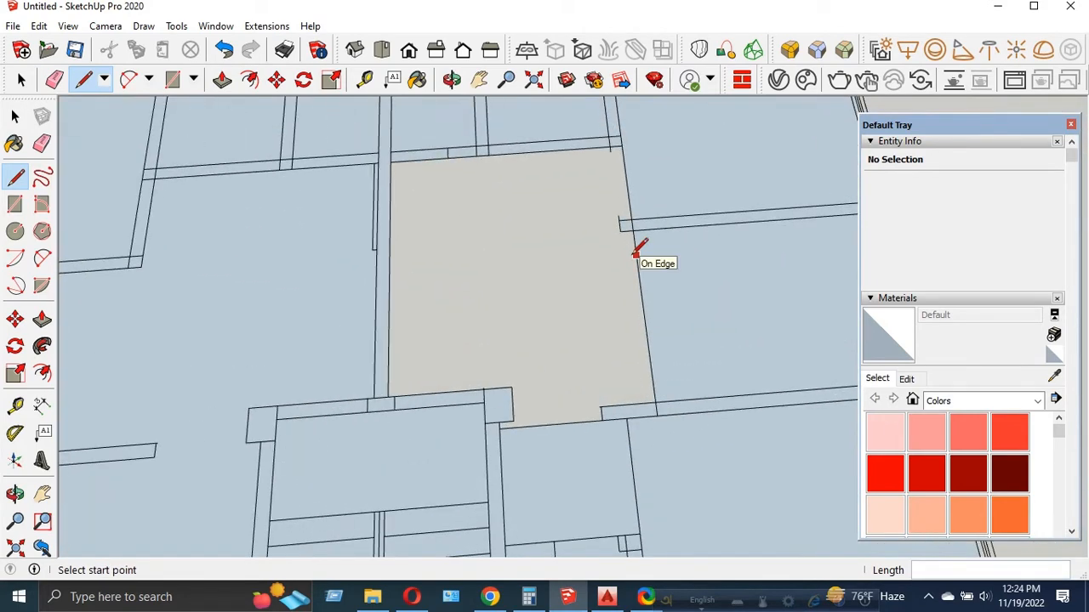
- Try to cover the central hall with a rectangle about 10' by 4' 5" from the stair column corner to the back wall
{"action": "key", "text": "r"}
{"action": "left_click", "coordinate": [511, 387]}
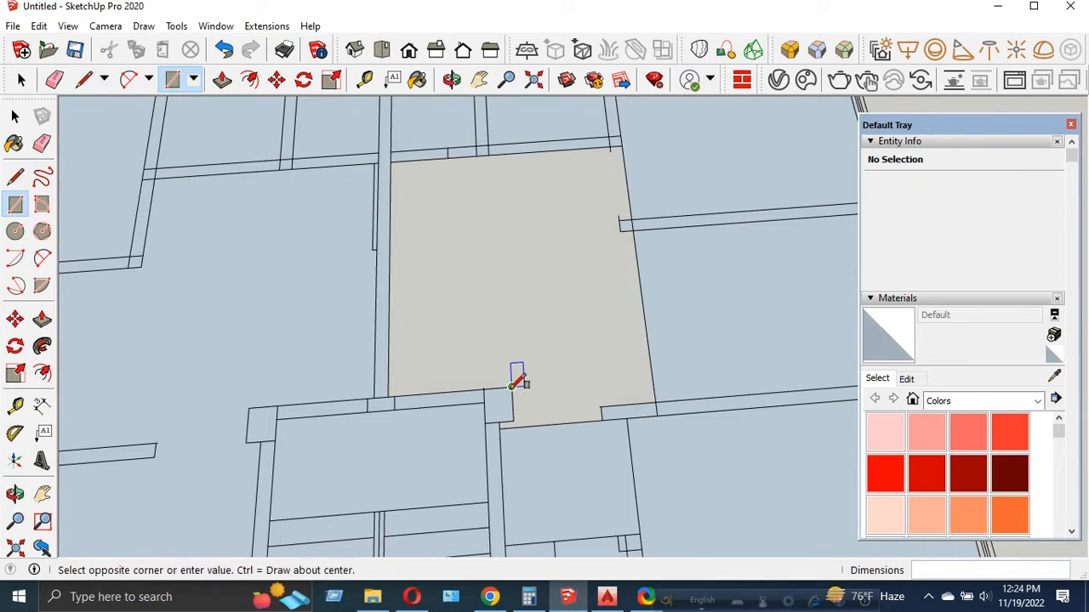
{"action": "left_click", "coordinate": [405, 168]}
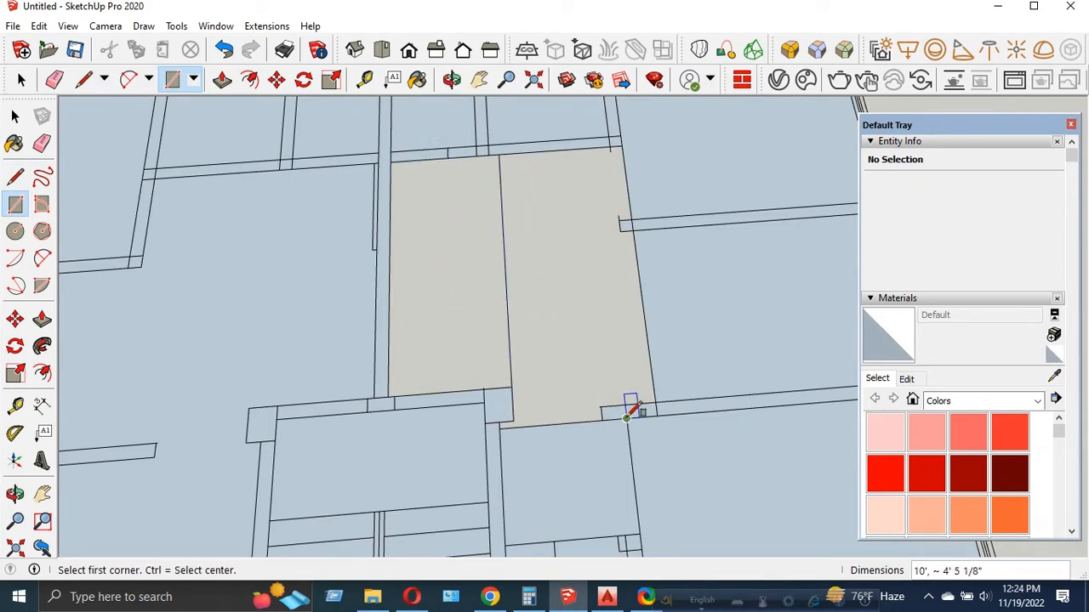
- Draw a rectangle about 7' 6" by 5' 7" from the side wall's corner to the front corner of the hall beside the stairs
{"action": "left_click", "coordinate": [633, 229]}
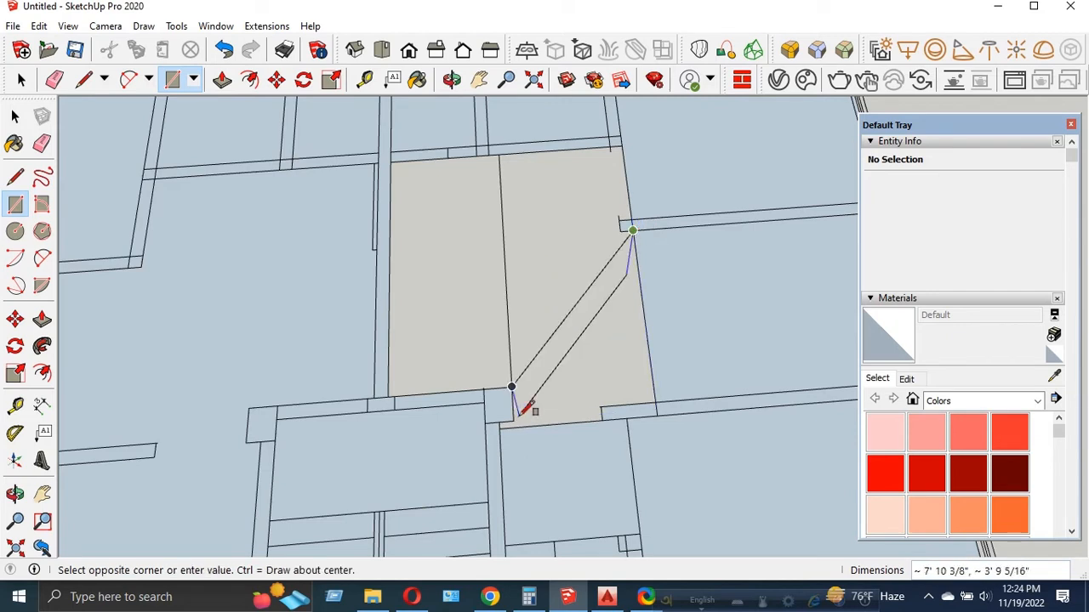
{"action": "left_click", "coordinate": [500, 429]}
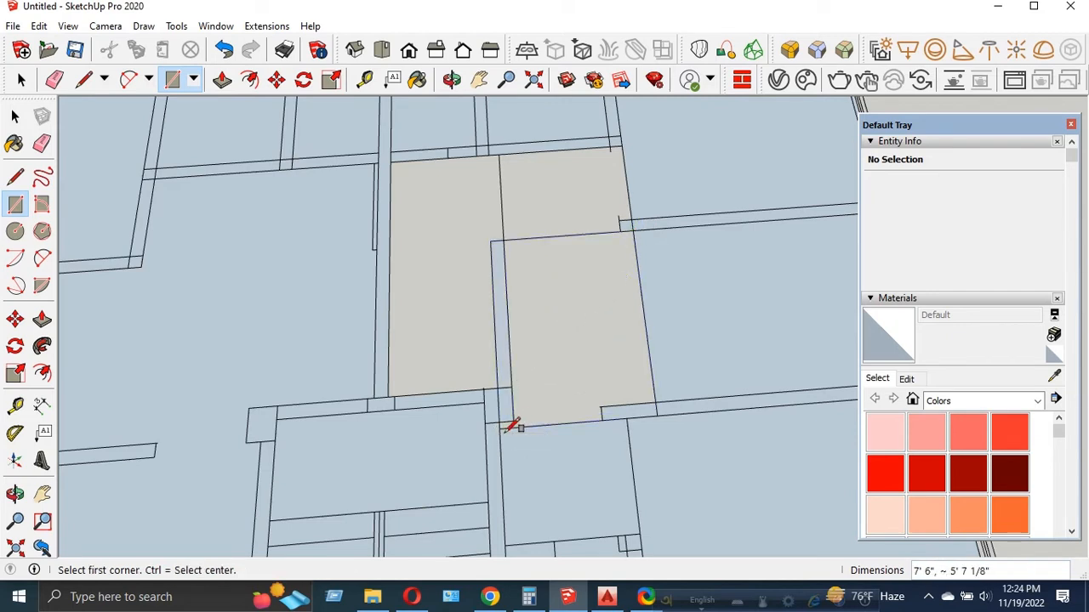
{"action": "scroll", "coordinate": [602, 419], "scroll_direction": "up", "scroll_amount": 2}
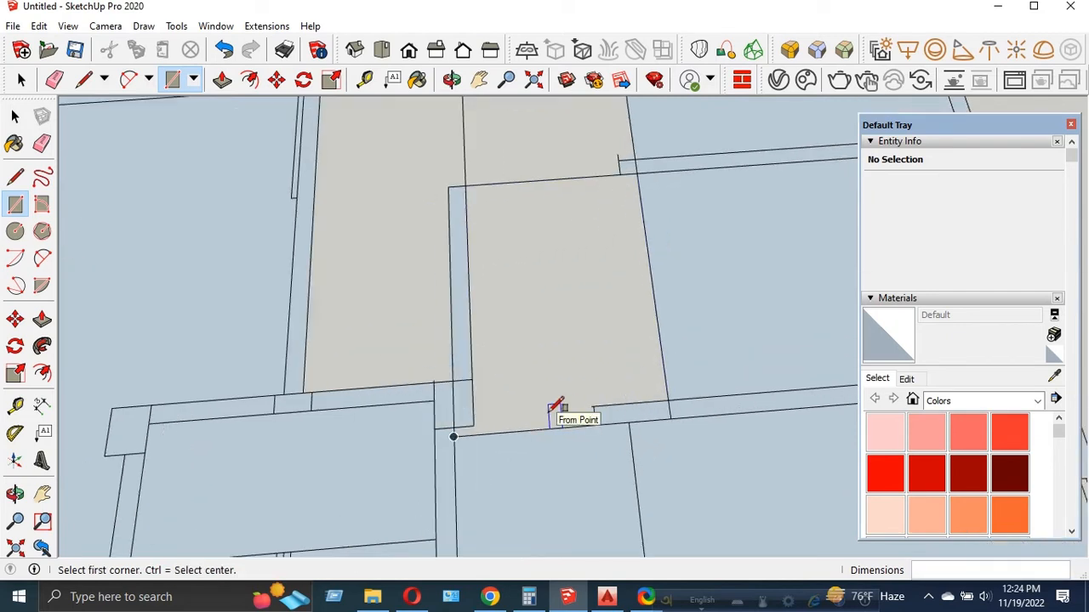
- Erase the extra line inside the newest hall rectangle, and undo the erasing of the hall's front edge
{"action": "key", "text": "e"}
{"action": "left_click", "coordinate": [469, 318]}
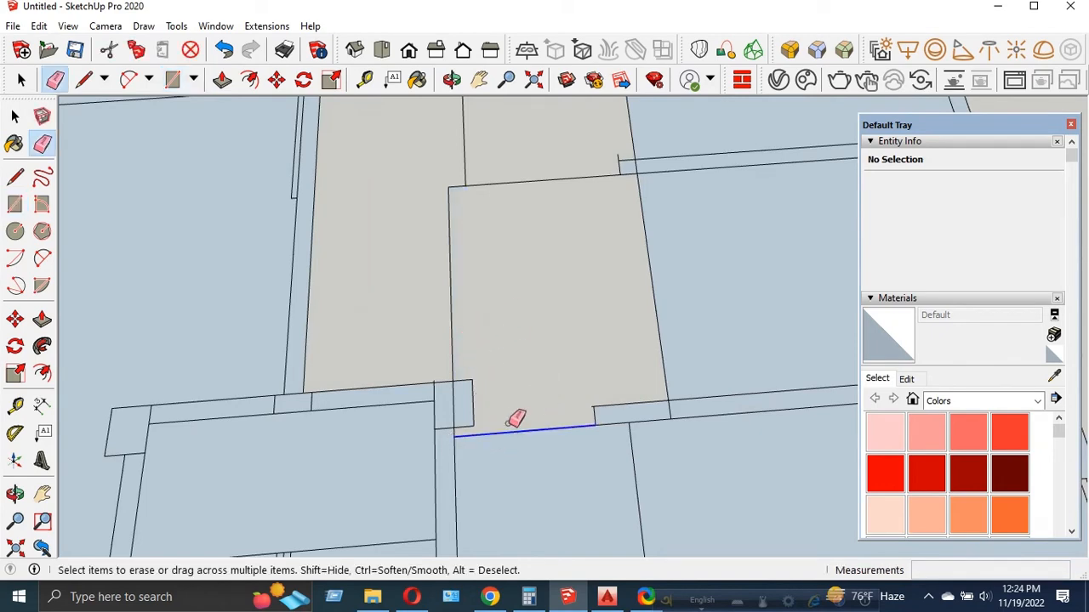
{"action": "left_click", "coordinate": [508, 424]}
{"action": "scroll", "coordinate": [562, 399], "scroll_direction": "down", "scroll_amount": 2}
{"action": "key", "text": "ctrl+z"}
{"action": "scroll", "coordinate": [562, 387], "scroll_direction": "down", "scroll_amount": 4}
{"action": "scroll", "coordinate": [586, 242], "scroll_direction": "up", "scroll_amount": 4}
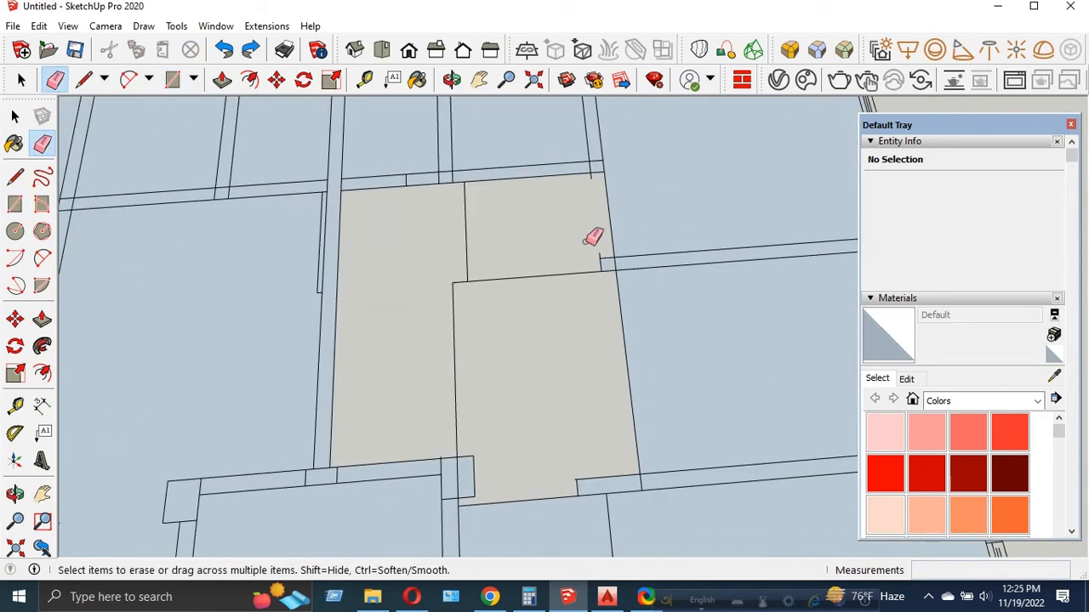
{"action": "scroll", "coordinate": [595, 242], "scroll_direction": "up", "scroll_amount": 2}
{"action": "scroll", "coordinate": [608, 268], "scroll_direction": "down", "scroll_amount": 3}
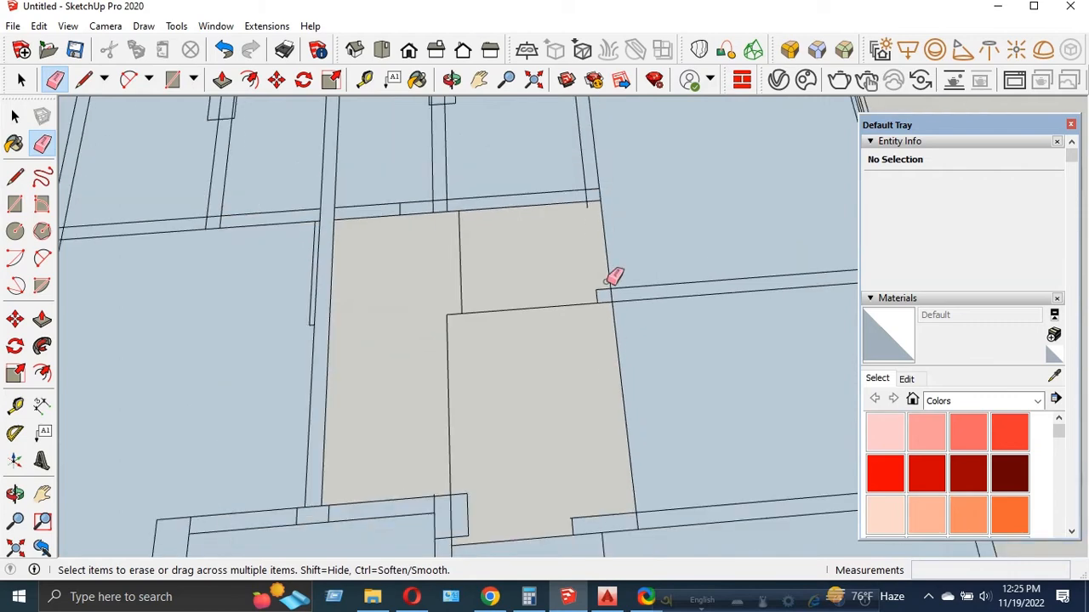
- Draw a 6" wide rectangle extending the partition from the back wall to the side wall at the hall's corner
{"action": "scroll", "coordinate": [604, 221], "scroll_direction": "up", "scroll_amount": 3}
{"action": "key", "text": "r"}
{"action": "left_click", "coordinate": [583, 201]}
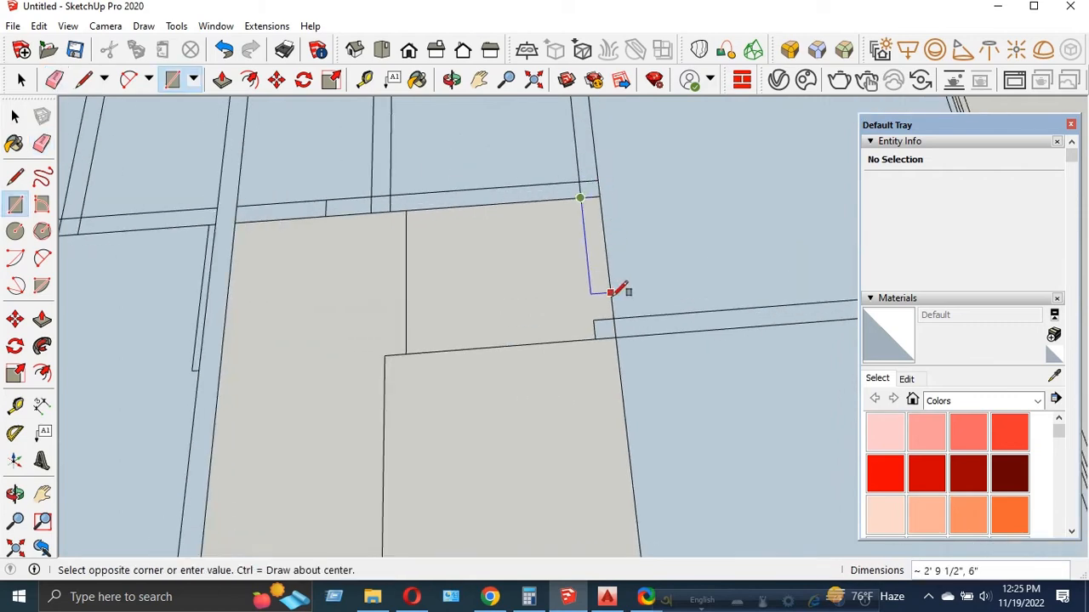
{"action": "left_click", "coordinate": [612, 318]}
{"action": "scroll", "coordinate": [612, 318], "scroll_direction": "down", "scroll_amount": 4}
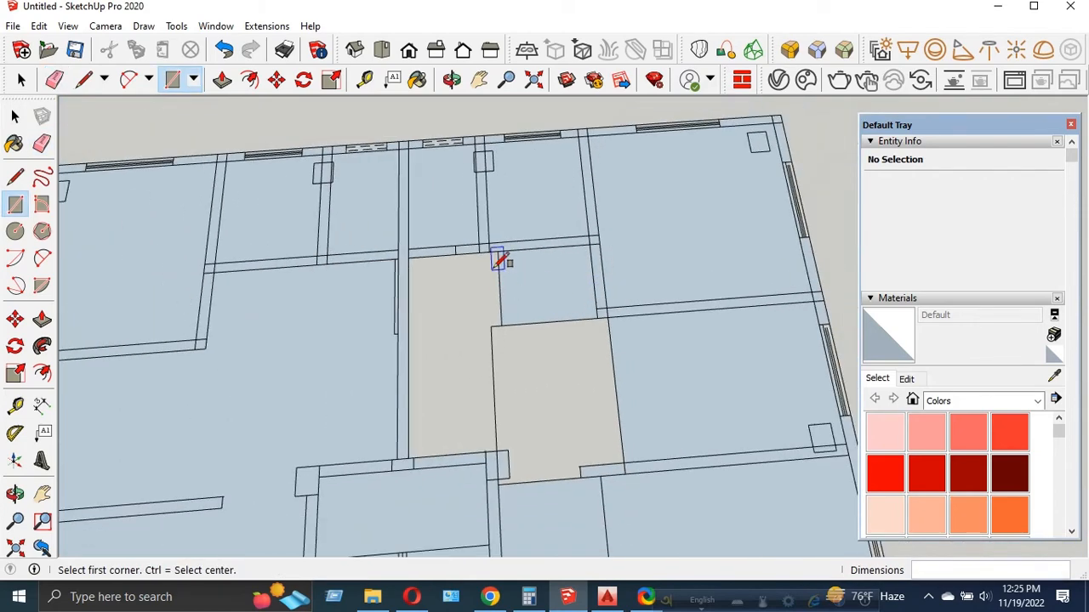
- Try to cover the uncovered strip beside the central wall with a rectangle from the back wall to the stair wall
{"action": "left_click", "coordinate": [497, 251]}
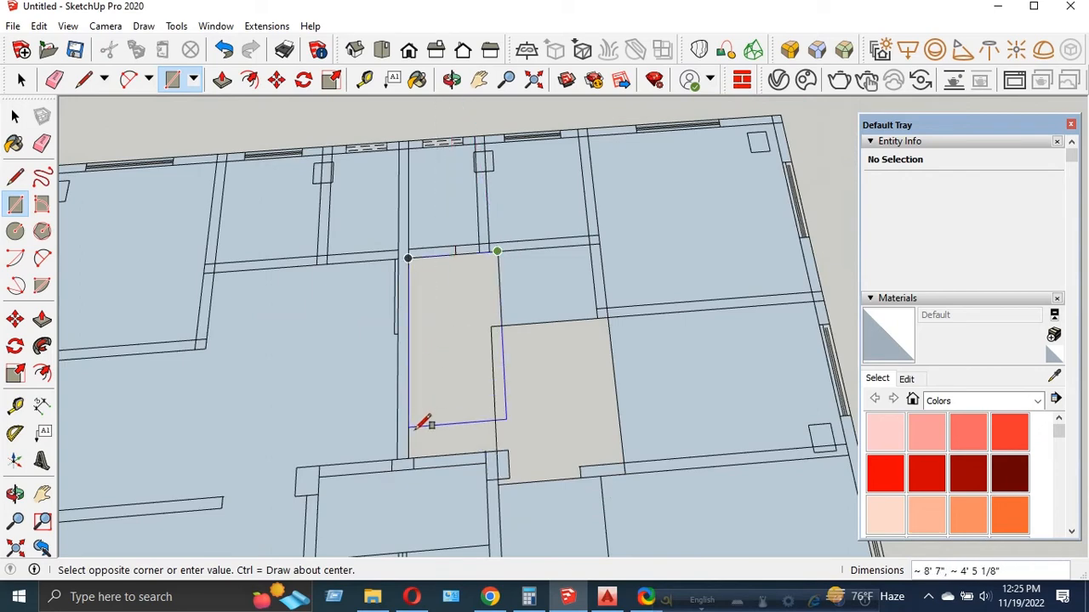
{"action": "left_click", "coordinate": [414, 457]}
{"action": "scroll", "coordinate": [486, 400], "scroll_direction": "up", "scroll_amount": 3}
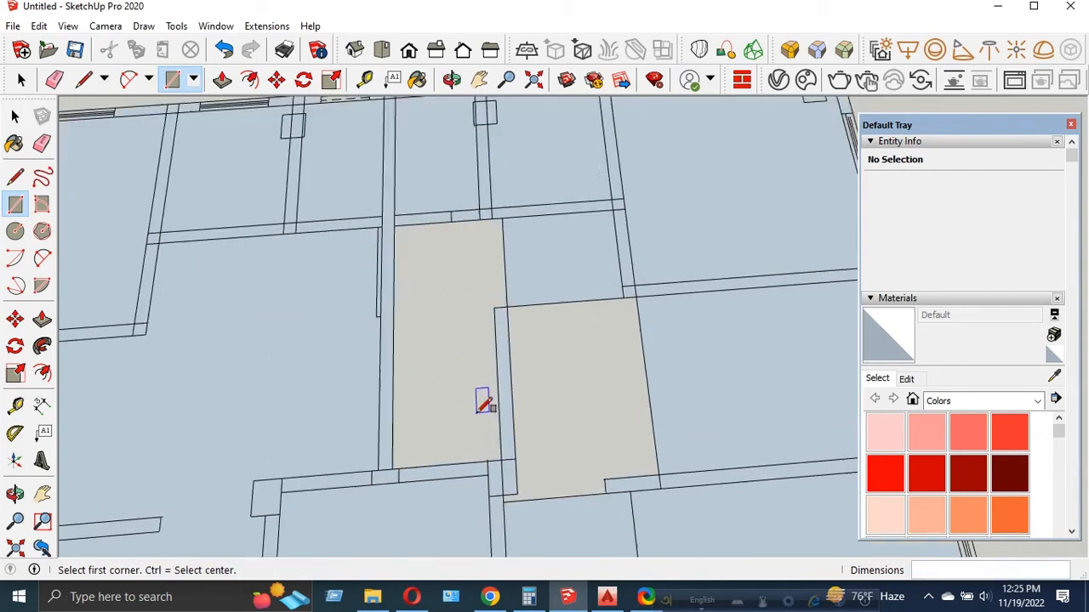
- Cover the back part of the remaining strip beside the central wall with a rectangle about 4' by 3' 11"
{"action": "left_click", "coordinate": [503, 282]}
{"action": "left_click", "coordinate": [495, 286]}
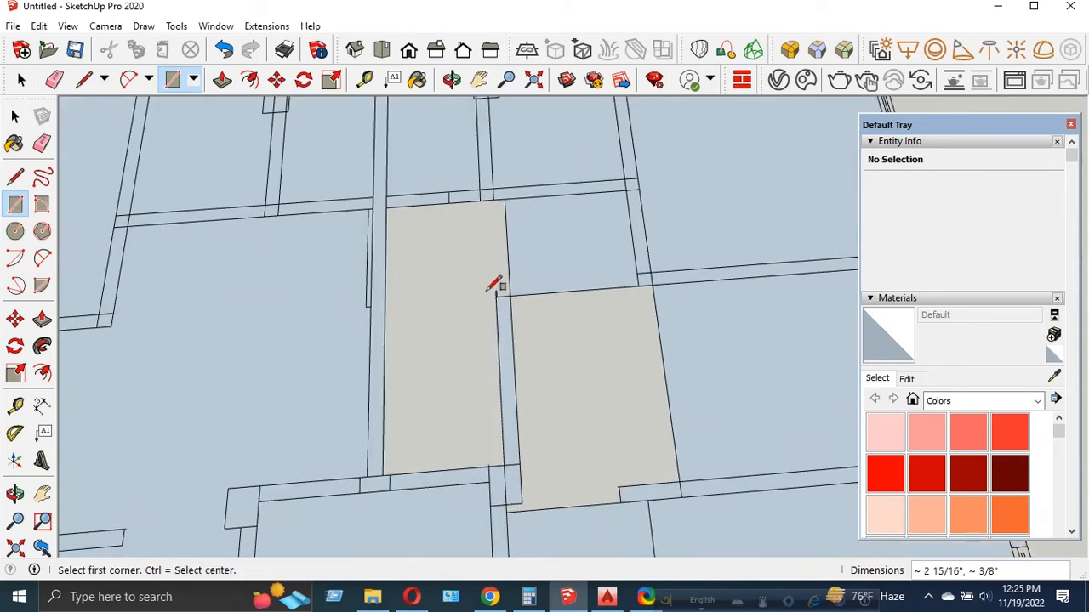
{"action": "left_click", "coordinate": [498, 296]}
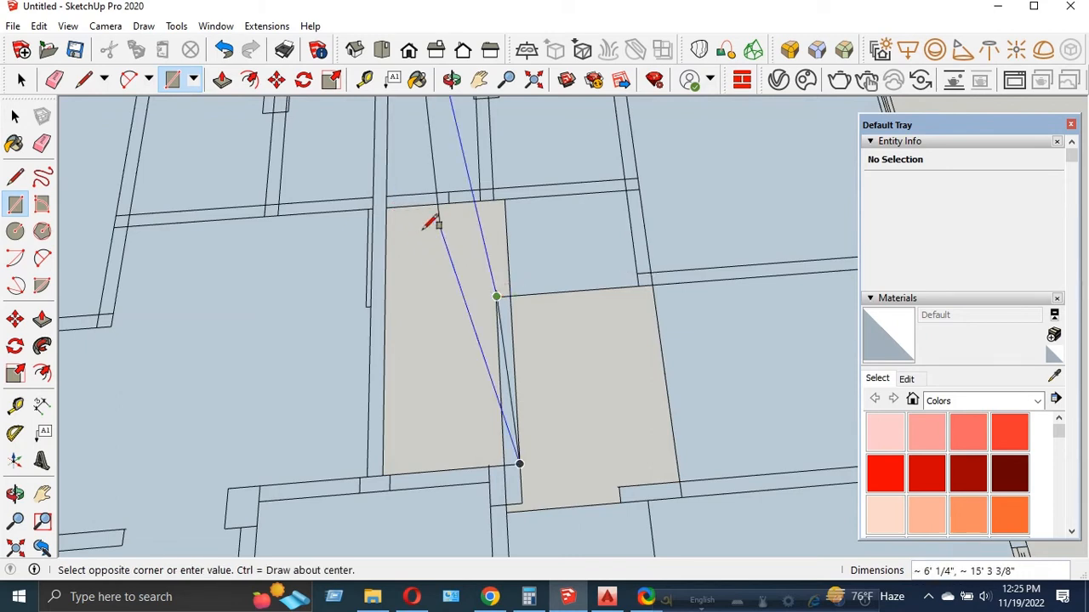
{"action": "left_click", "coordinate": [391, 208]}
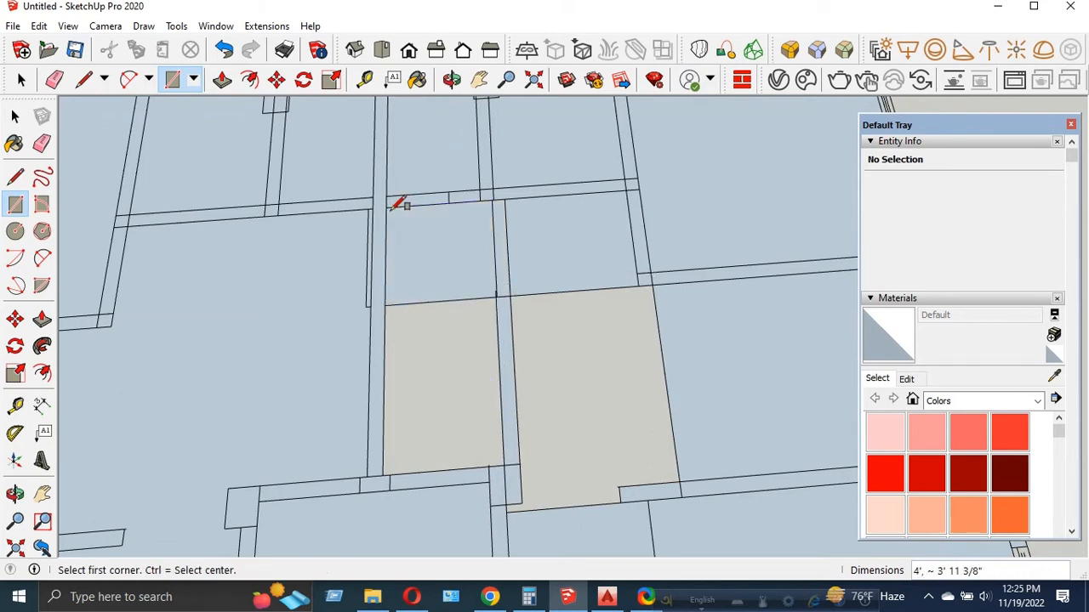
- Try to cover the front part of the strip beside the central wall with a 6' by 3' 11" rectangle
{"action": "left_click", "coordinate": [385, 305]}
{"action": "left_click", "coordinate": [504, 465]}
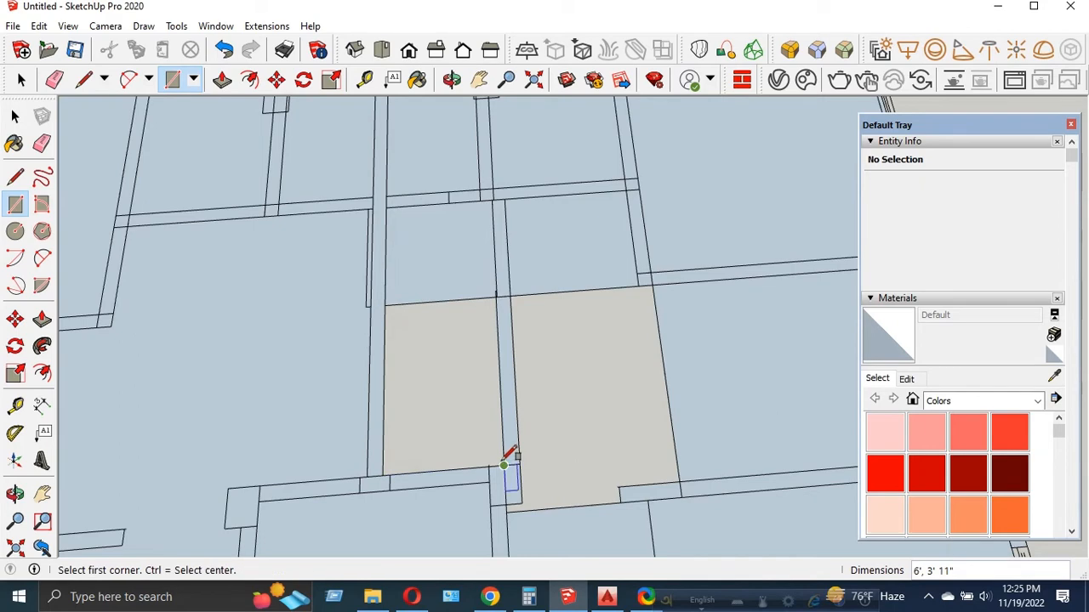
{"action": "left_click", "coordinate": [504, 464]}
{"action": "left_click", "coordinate": [385, 304]}
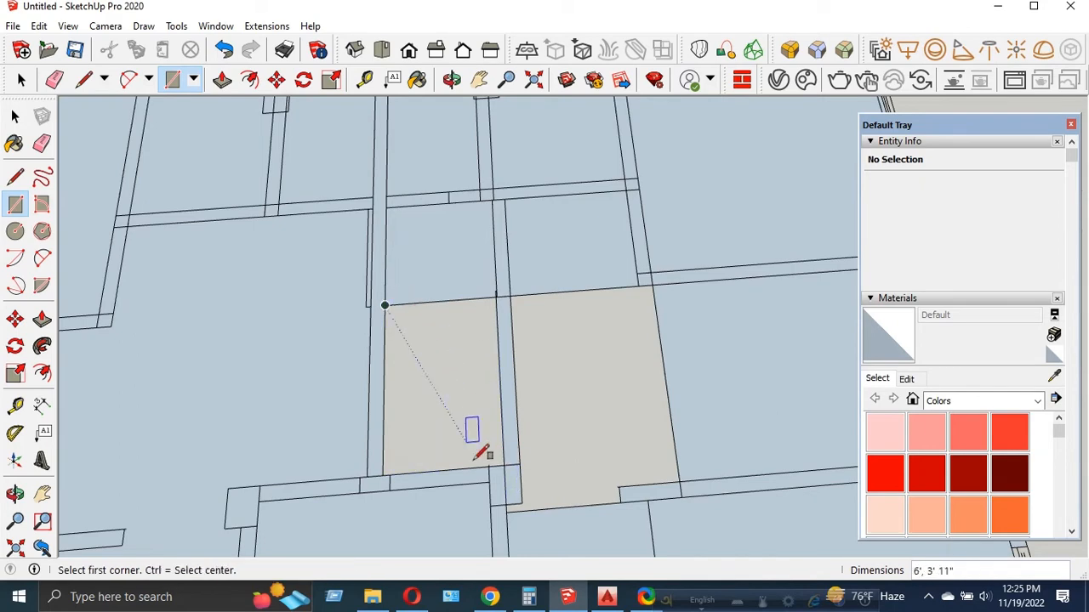
- Erase the uncovered strip's front edge along the stair wall and redraw it with a thin rectangle to cover the strip
{"action": "scroll", "coordinate": [503, 500], "scroll_direction": "up", "scroll_amount": 3}
{"action": "scroll", "coordinate": [504, 498], "scroll_direction": "up", "scroll_amount": 3}
{"action": "key", "text": "e"}
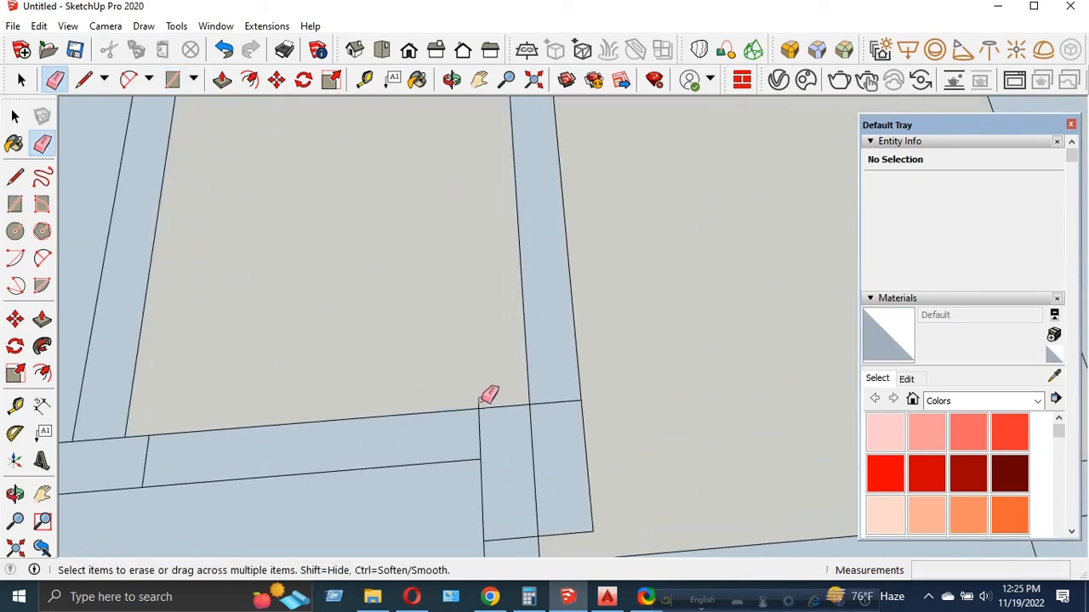
{"action": "left_click_drag", "start_coordinate": [492, 400], "coordinate": [476, 404]}
{"action": "scroll", "coordinate": [613, 397], "scroll_direction": "down", "scroll_amount": 4}
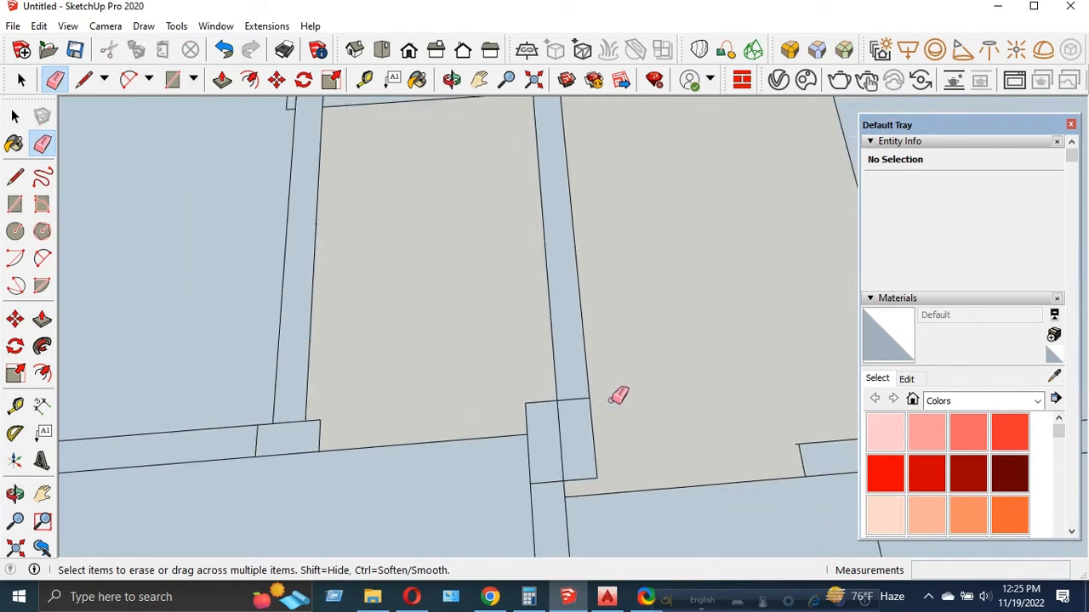
{"action": "key", "text": "r"}
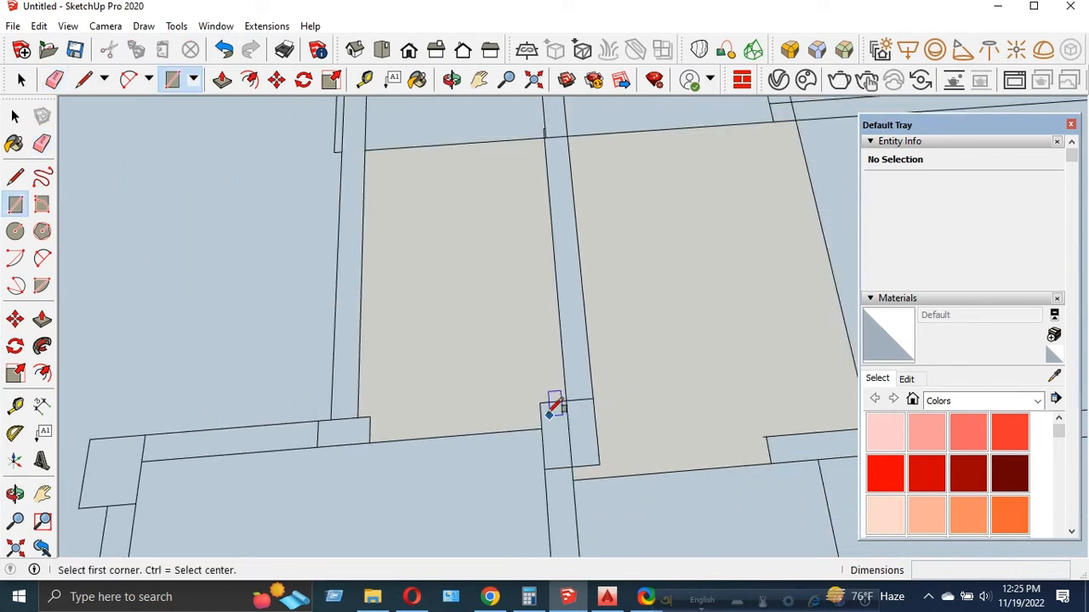
{"action": "left_click", "coordinate": [541, 403]}
{"action": "left_click", "coordinate": [369, 442]}
{"action": "scroll", "coordinate": [584, 323], "scroll_direction": "down", "scroll_amount": 4}
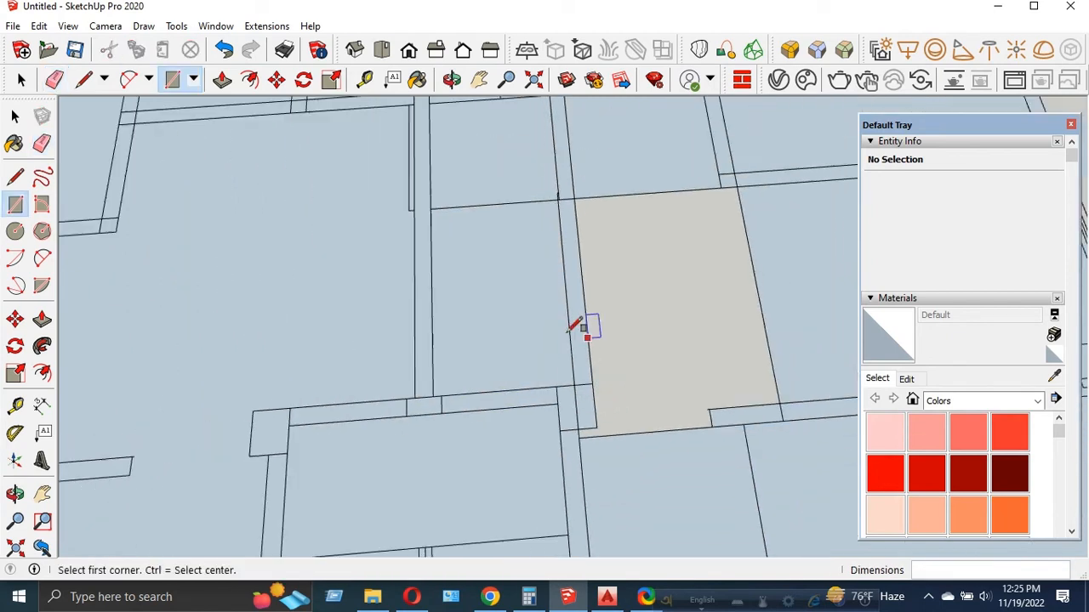
- Cover the neighbouring open area by drawing a rectangle about 4' by 6" along its front edge to the wall end
{"action": "scroll", "coordinate": [583, 352], "scroll_direction": "up", "scroll_amount": 3}
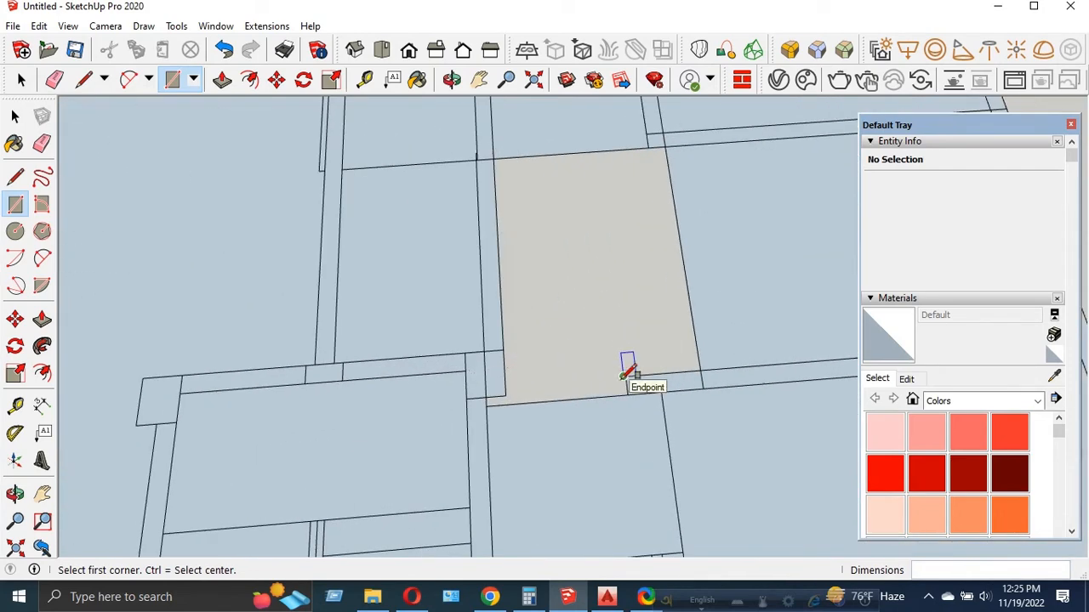
{"action": "scroll", "coordinate": [625, 375], "scroll_direction": "up", "scroll_amount": 2}
{"action": "left_click", "coordinate": [441, 396]}
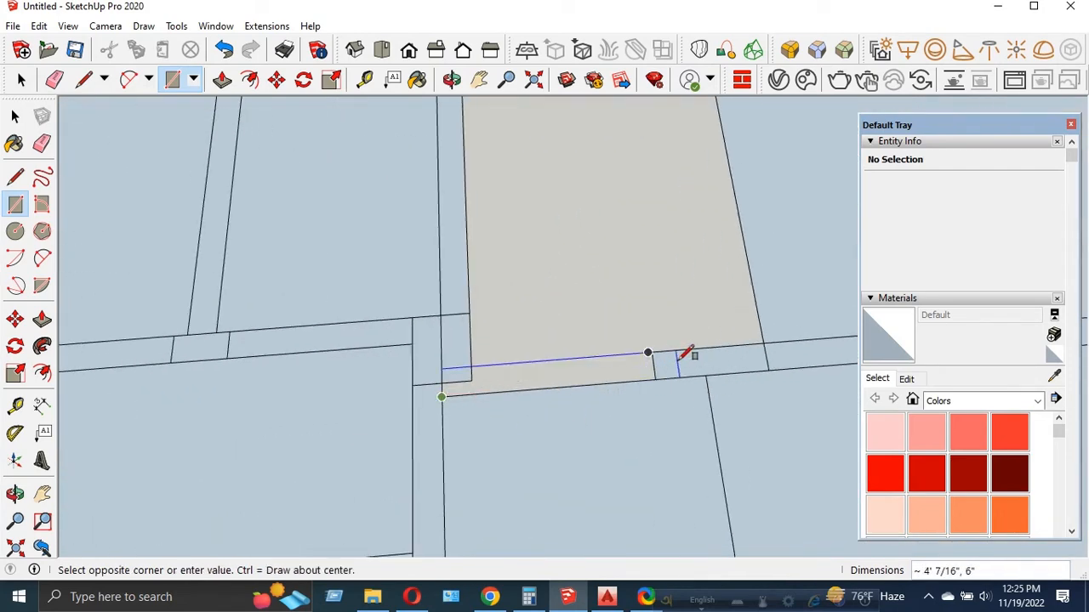
{"action": "left_click", "coordinate": [656, 347]}
{"action": "scroll", "coordinate": [544, 385], "scroll_direction": "down", "scroll_amount": 2}
{"action": "scroll", "coordinate": [553, 380], "scroll_direction": "down", "scroll_amount": 6}
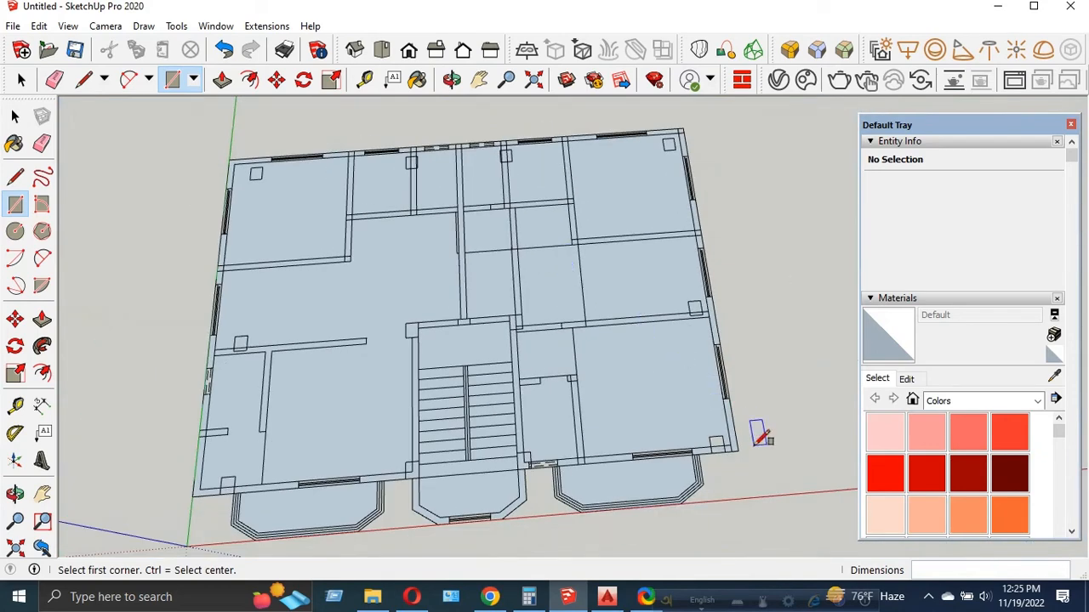
- Erase the front section of the back-left room's inner side wall to leave an opening
{"action": "key", "text": "e"}
{"action": "scroll", "coordinate": [182, 182], "scroll_direction": "up", "scroll_amount": 2}
{"action": "scroll", "coordinate": [360, 226], "scroll_direction": "up", "scroll_amount": 2}
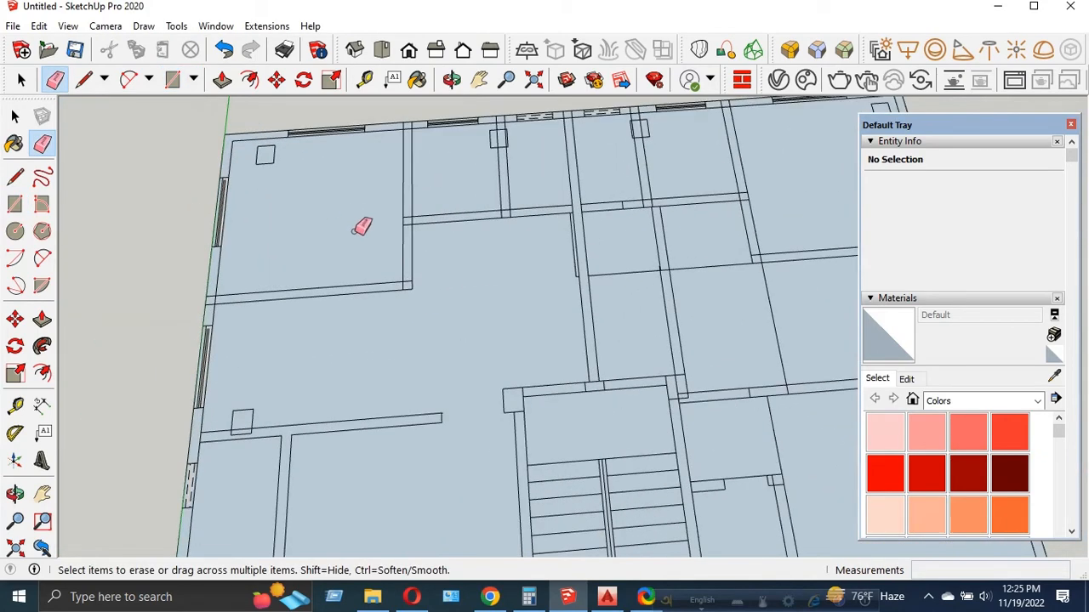
{"action": "scroll", "coordinate": [391, 269], "scroll_direction": "up", "scroll_amount": 2}
{"action": "left_click", "coordinate": [422, 254]}
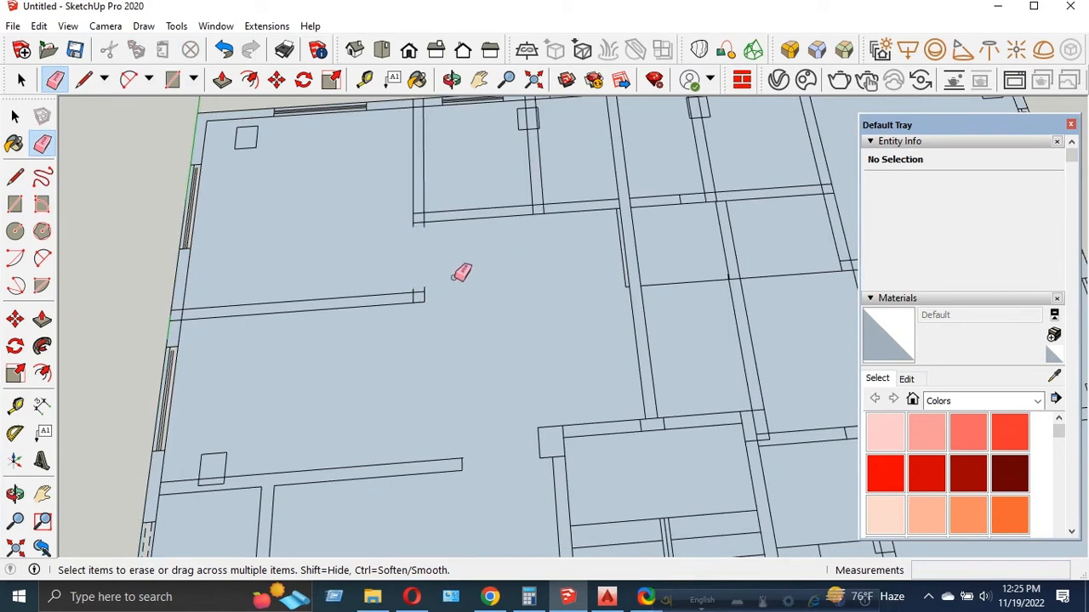
- Close the loose line ends on the front side of the opening with a small rectangle across the wall
{"action": "scroll", "coordinate": [434, 274], "scroll_direction": "up", "scroll_amount": 4}
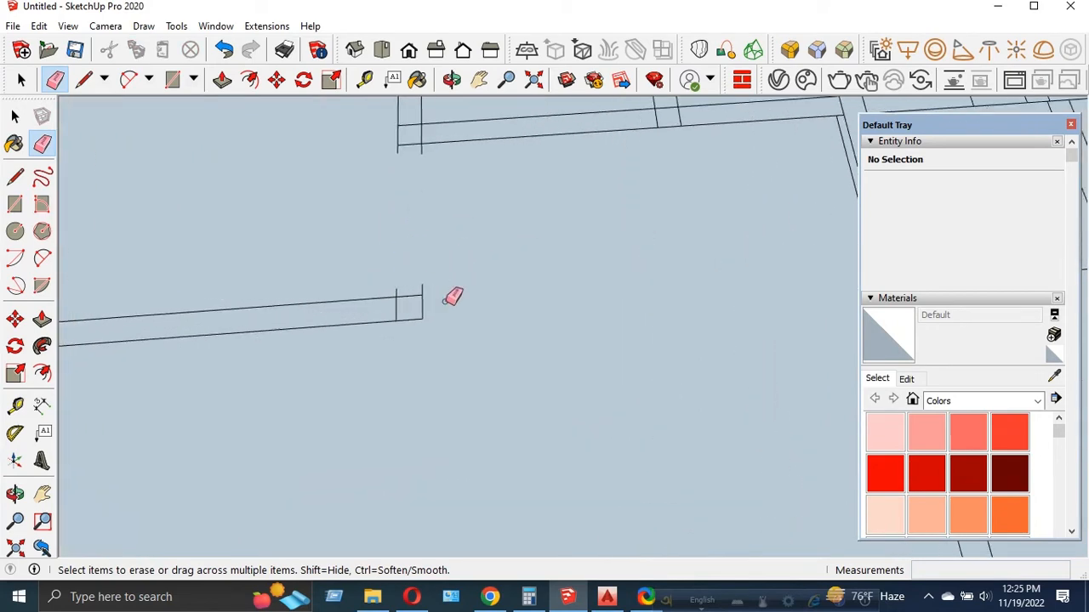
{"action": "scroll", "coordinate": [409, 296], "scroll_direction": "up", "scroll_amount": 2}
{"action": "key", "text": "r"}
{"action": "left_click", "coordinate": [428, 278]}
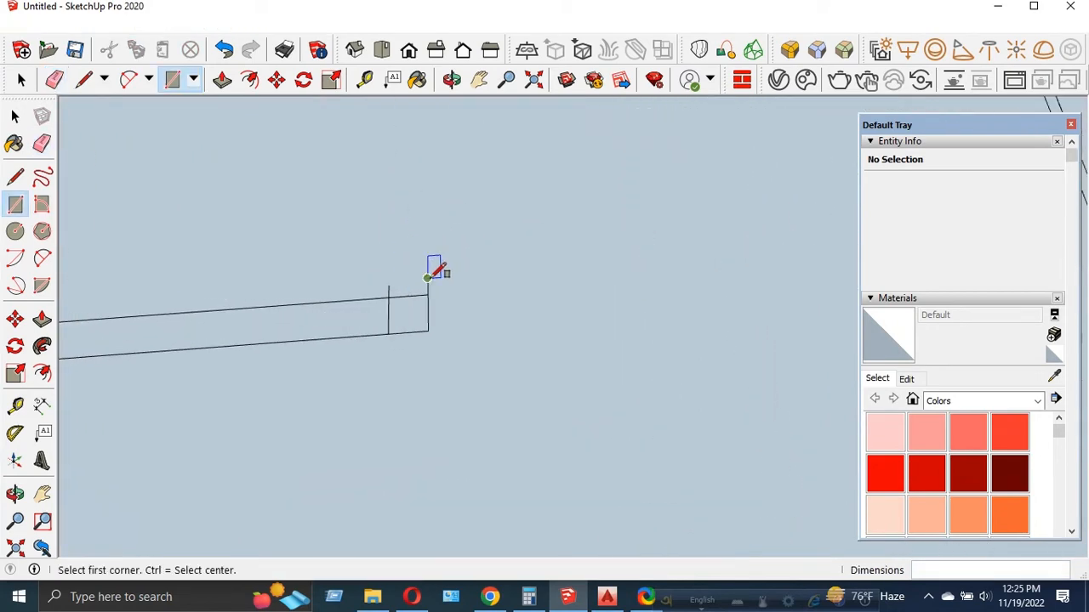
{"action": "left_click", "coordinate": [389, 297]}
{"action": "scroll", "coordinate": [408, 297], "scroll_direction": "down", "scroll_amount": 4}
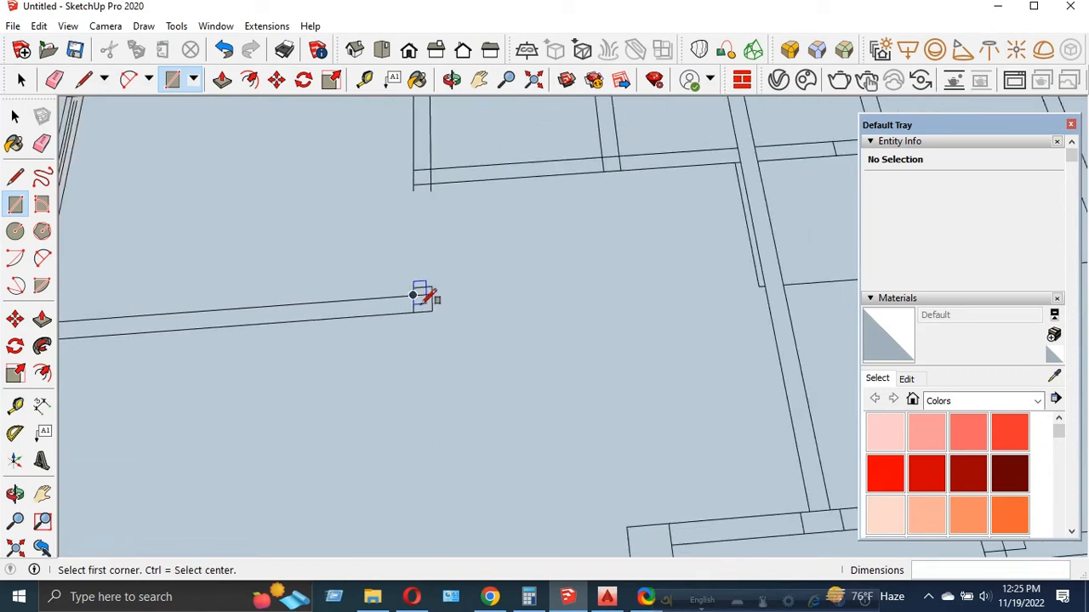
- Close the loose line ends on the back side of the opening with a rectangle about 6" by 3"
{"action": "scroll", "coordinate": [430, 208], "scroll_direction": "up", "scroll_amount": 4}
{"action": "left_click", "coordinate": [443, 255]}
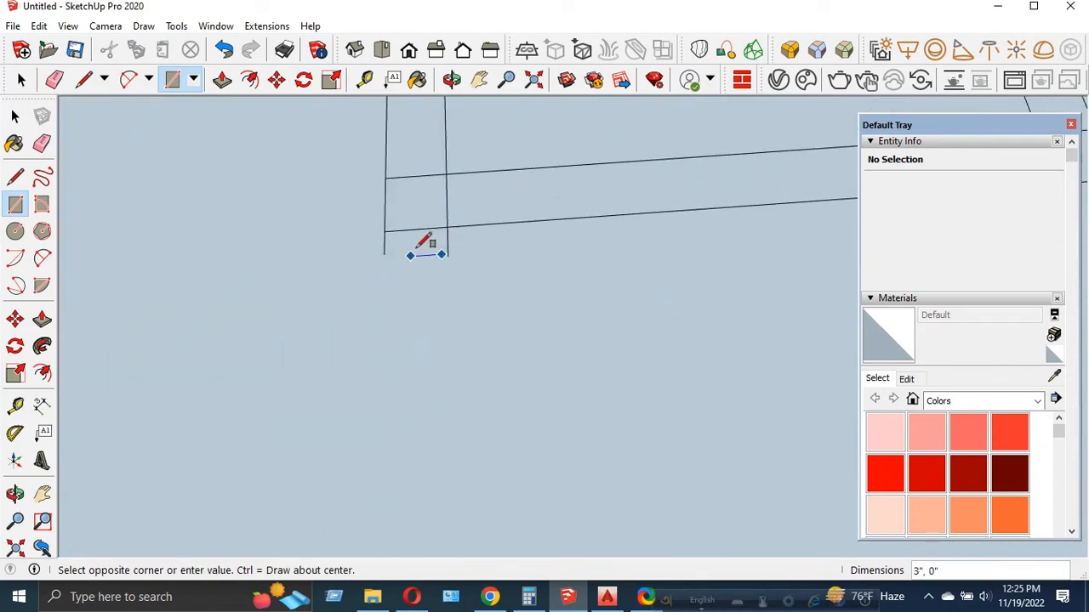
{"action": "key", "text": "Escape"}
{"action": "left_click", "coordinate": [447, 256]}
{"action": "left_click", "coordinate": [385, 231]}
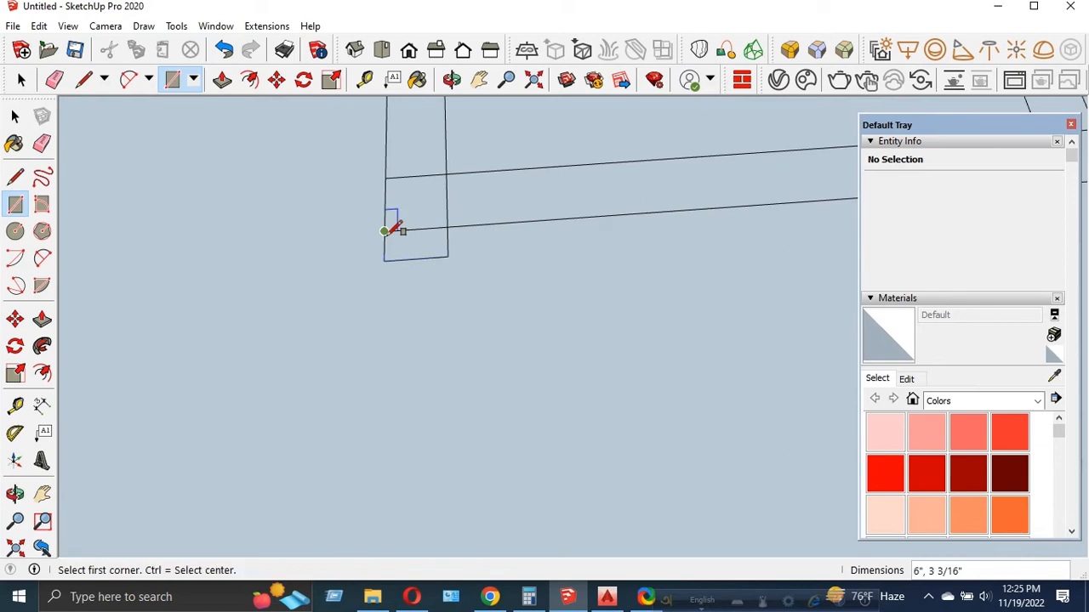
{"action": "scroll", "coordinate": [430, 242], "scroll_direction": "down", "scroll_amount": 6}
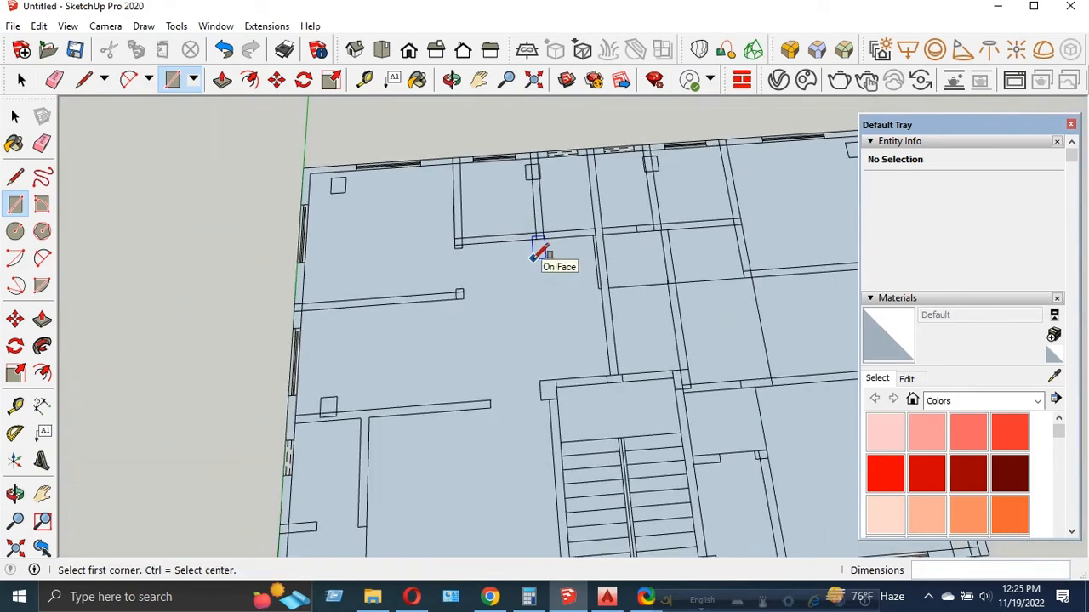
- Erase the outline of the thin strip beside the central wall in the left hall
{"action": "key", "text": "space"}
{"action": "scroll", "coordinate": [536, 255], "scroll_direction": "down", "scroll_amount": 4}
{"action": "scroll", "coordinate": [564, 263], "scroll_direction": "up", "scroll_amount": 8}
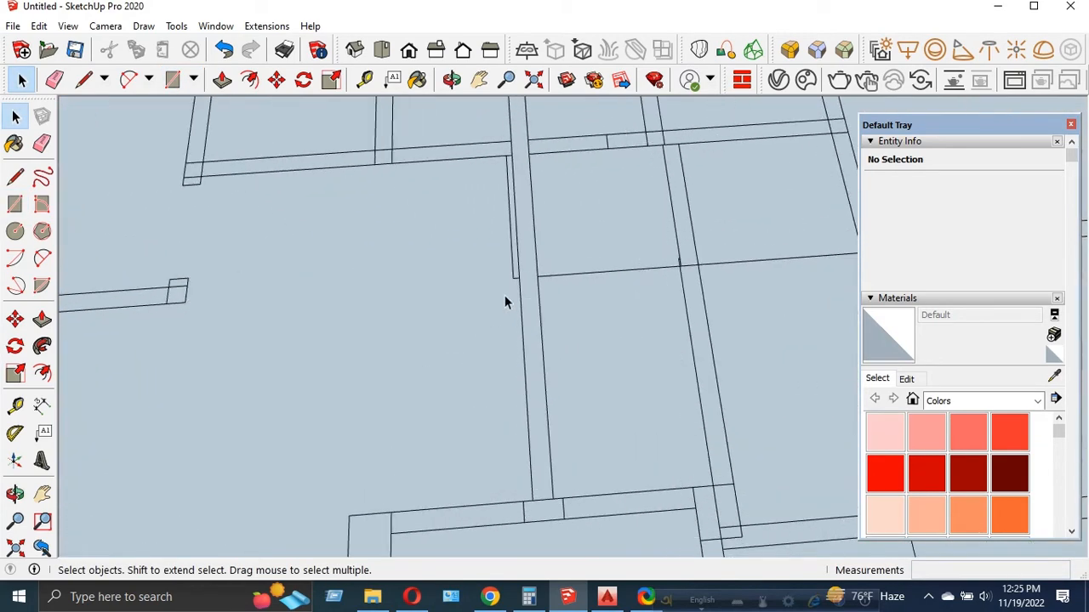
{"action": "key", "text": "e"}
{"action": "left_click_drag", "start_coordinate": [509, 279], "coordinate": [501, 230]}
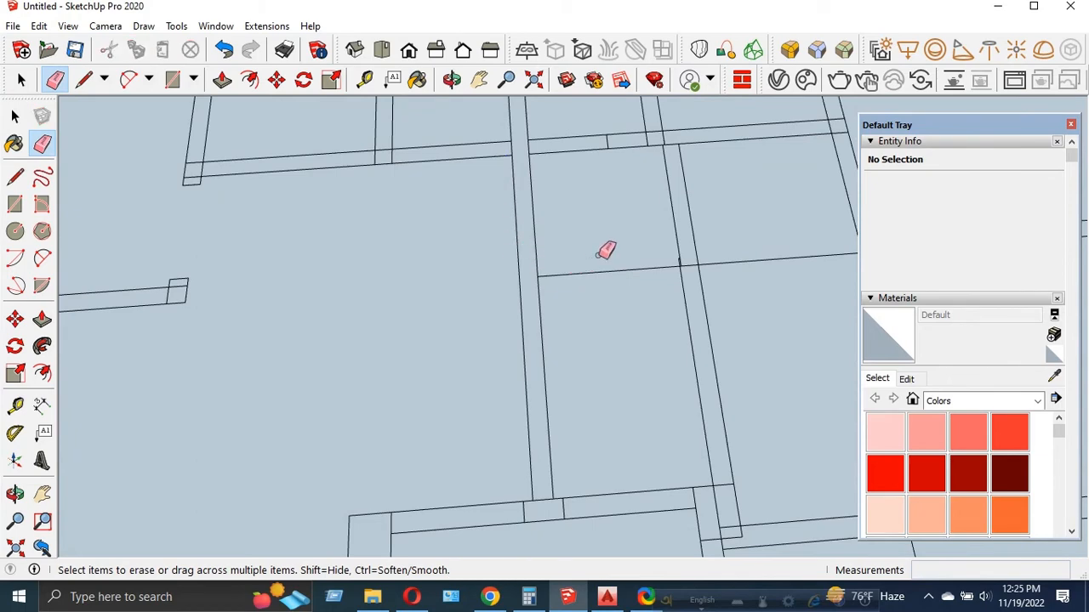
- Erase the inner partition and the cross lines in the hall on the right side of the central wall
{"action": "scroll", "coordinate": [521, 224], "scroll_direction": "down", "scroll_amount": 4}
{"action": "middle_click_drag", "start_coordinate": [651, 281], "coordinate": [594, 289]}
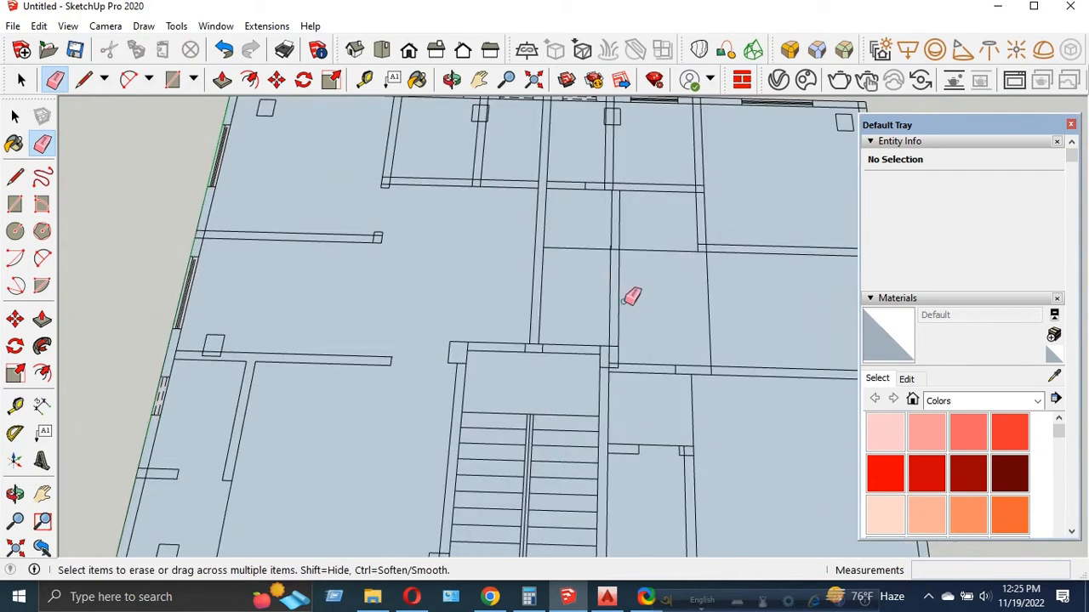
{"action": "left_click_drag", "start_coordinate": [631, 297], "coordinate": [604, 290]}
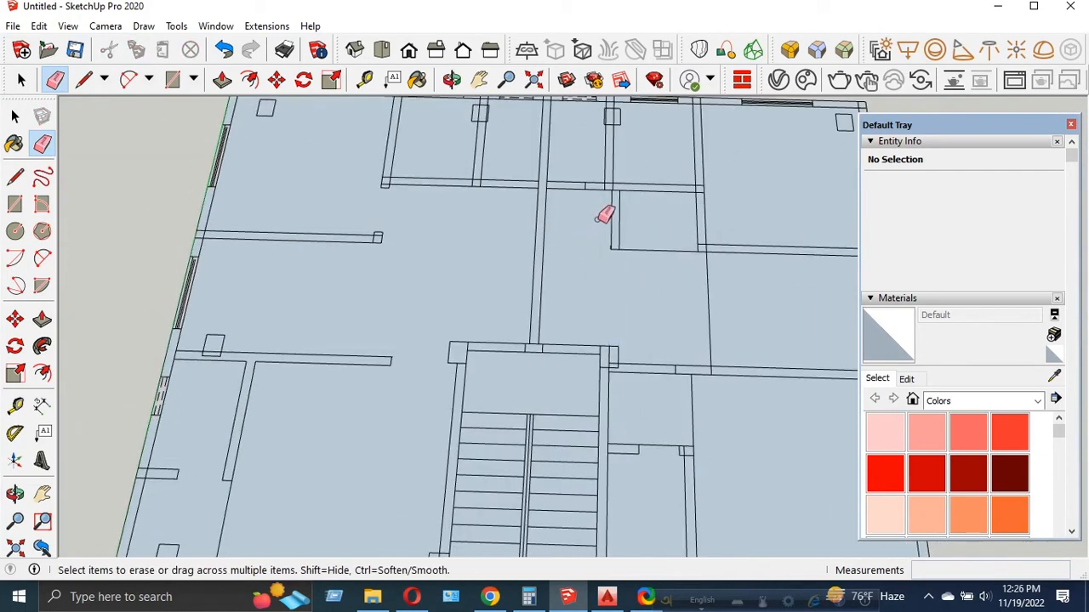
{"action": "mouse_move", "coordinate": [598, 218]}
{"action": "left_mouse_down"}
{"action": "mouse_move", "coordinate": [630, 219]}
{"action": "mouse_move", "coordinate": [592, 242]}
{"action": "left_mouse_up"}
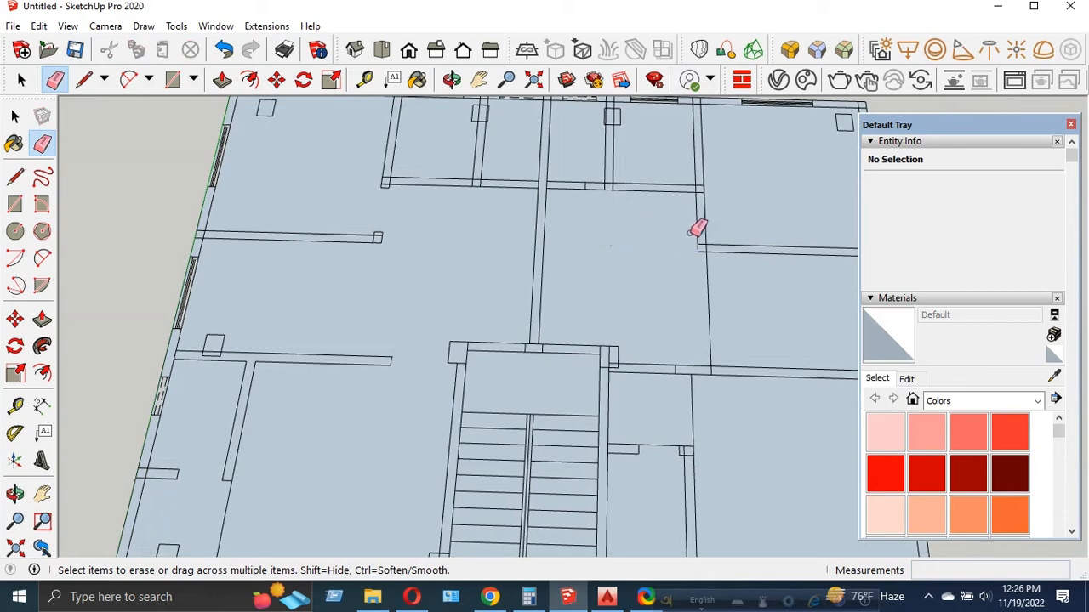
- Erase the wall section at the back-right room's opening and the long line dividing the right hall from the side room
{"action": "scroll", "coordinate": [667, 214], "scroll_direction": "down", "scroll_amount": 4}
{"action": "scroll", "coordinate": [576, 224], "scroll_direction": "up", "scroll_amount": 2}
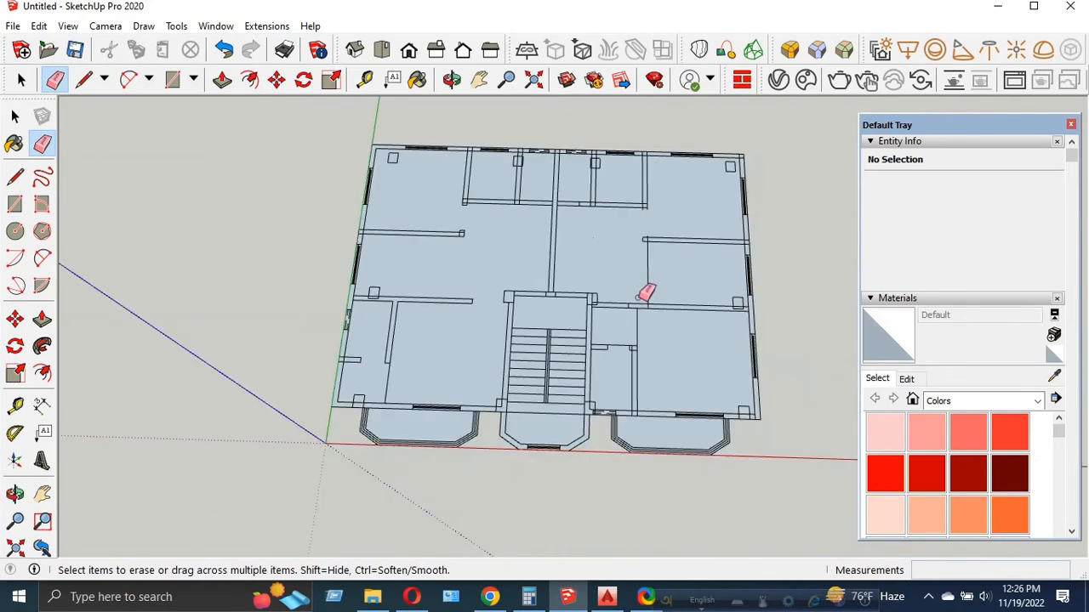
{"action": "mouse_move", "coordinate": [610, 240]}
{"action": "middle_mouse_down"}
{"action": "mouse_move", "coordinate": [632, 255]}
{"action": "mouse_move", "coordinate": [448, 251]}
{"action": "middle_mouse_up"}
{"action": "scroll", "coordinate": [438, 378], "scroll_direction": "up", "scroll_amount": 2}
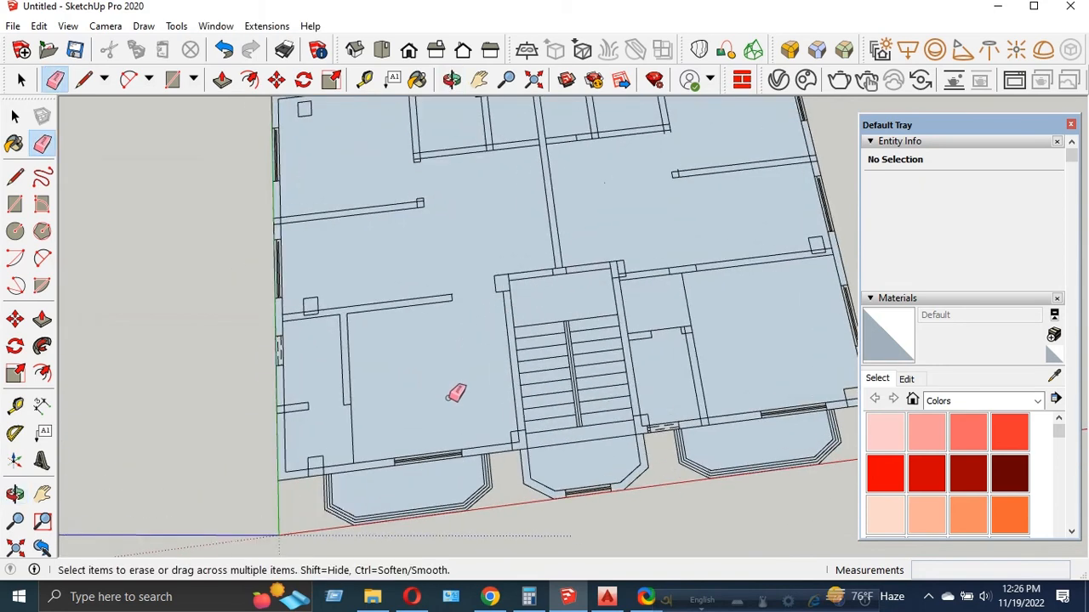
- Erase the extra line between the front-left room's partition end and the front wall
{"action": "middle_click_drag", "start_coordinate": [460, 396], "coordinate": [350, 384]}
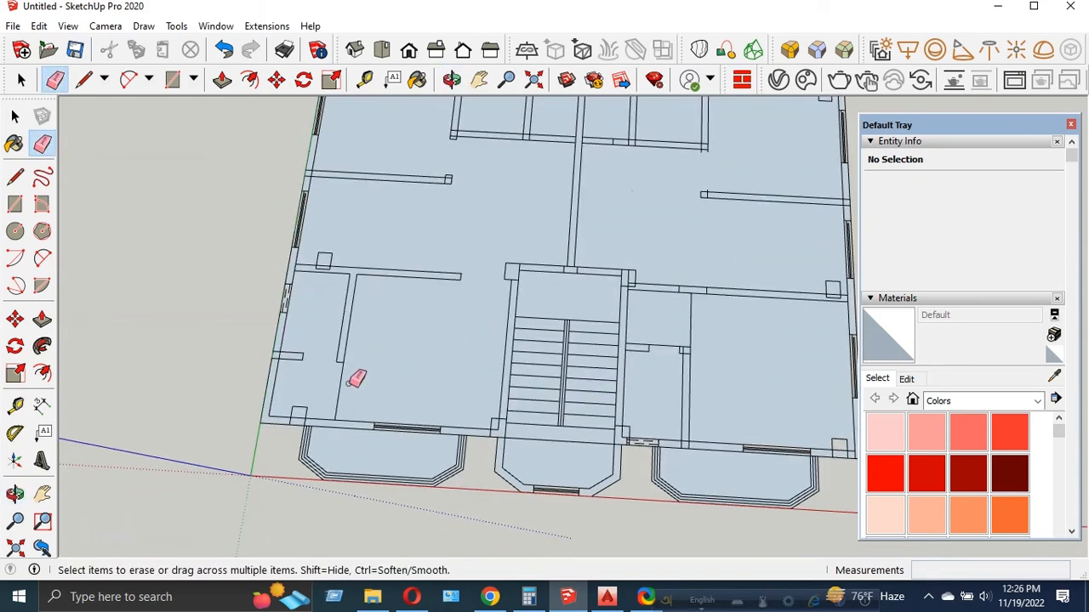
{"action": "scroll", "coordinate": [422, 326], "scroll_direction": "down", "scroll_amount": 2}
{"action": "scroll", "coordinate": [585, 333], "scroll_direction": "up", "scroll_amount": 4}
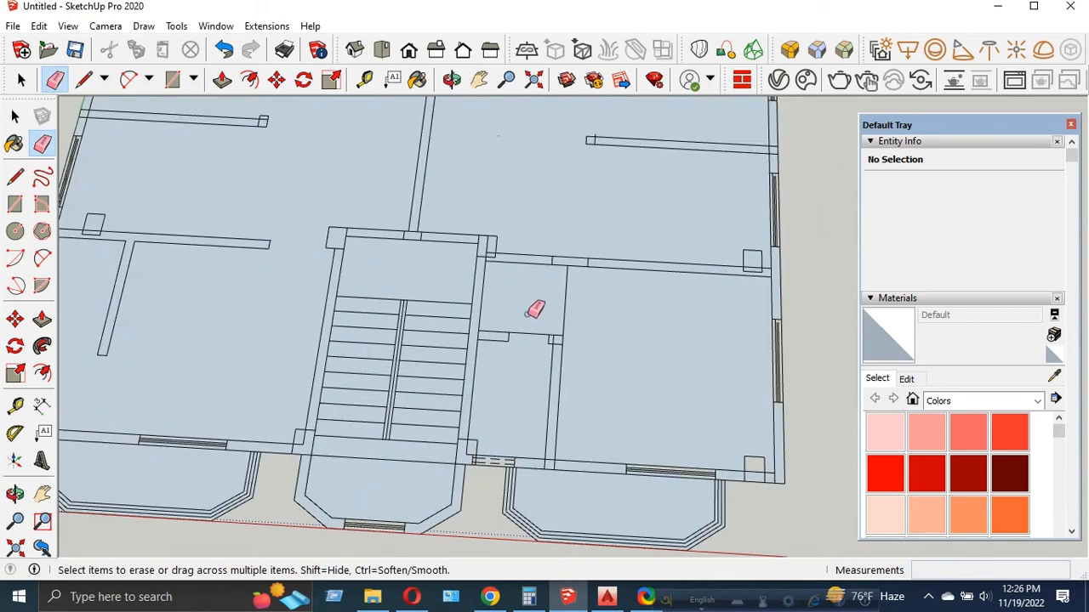
- Erase the extra lines enclosing the small area beside the stairs, including the wall section next to the stair column
{"action": "left_click_drag", "start_coordinate": [567, 315], "coordinate": [548, 295]}
{"action": "mouse_move", "coordinate": [526, 235]}
{"action": "left_mouse_down"}
{"action": "mouse_move", "coordinate": [518, 267]}
{"action": "mouse_move", "coordinate": [478, 277]}
{"action": "left_mouse_up"}
{"action": "scroll", "coordinate": [473, 240], "scroll_direction": "up", "scroll_amount": 1}
{"action": "scroll", "coordinate": [481, 241], "scroll_direction": "up", "scroll_amount": 4}
{"action": "scroll", "coordinate": [532, 212], "scroll_direction": "down", "scroll_amount": 1}
{"action": "scroll", "coordinate": [536, 210], "scroll_direction": "down", "scroll_amount": 6}
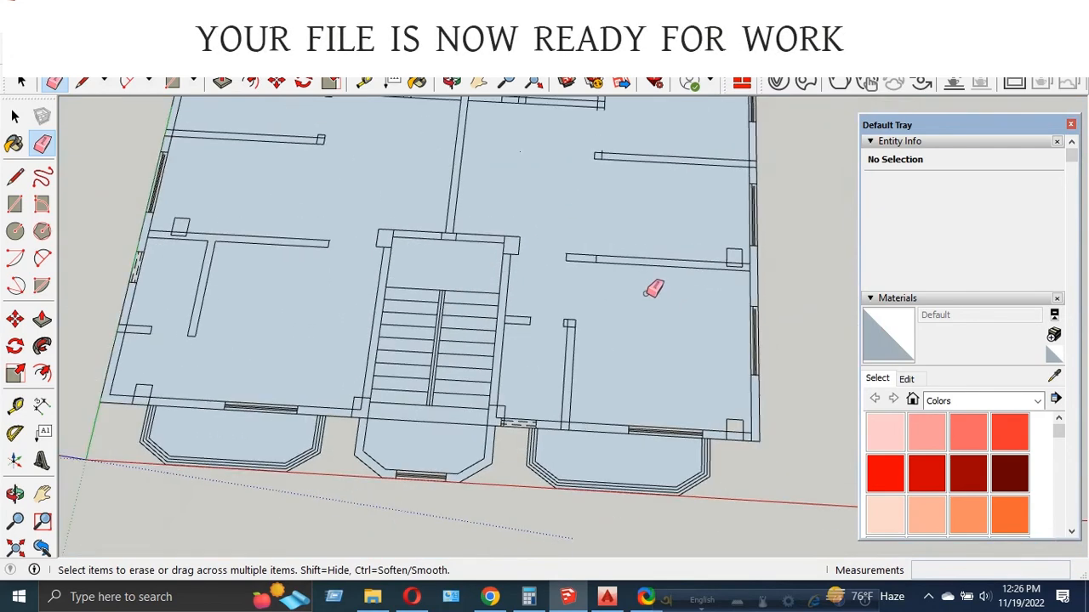
- Erase the wall sections between the two stair columns and the end of the central wall
{"action": "scroll", "coordinate": [409, 242], "scroll_direction": "up", "scroll_amount": 2}
{"action": "mouse_move", "coordinate": [428, 218]}
{"action": "left_mouse_down"}
{"action": "mouse_move", "coordinate": [425, 230]}
{"action": "mouse_move", "coordinate": [458, 253]}
{"action": "left_mouse_up"}
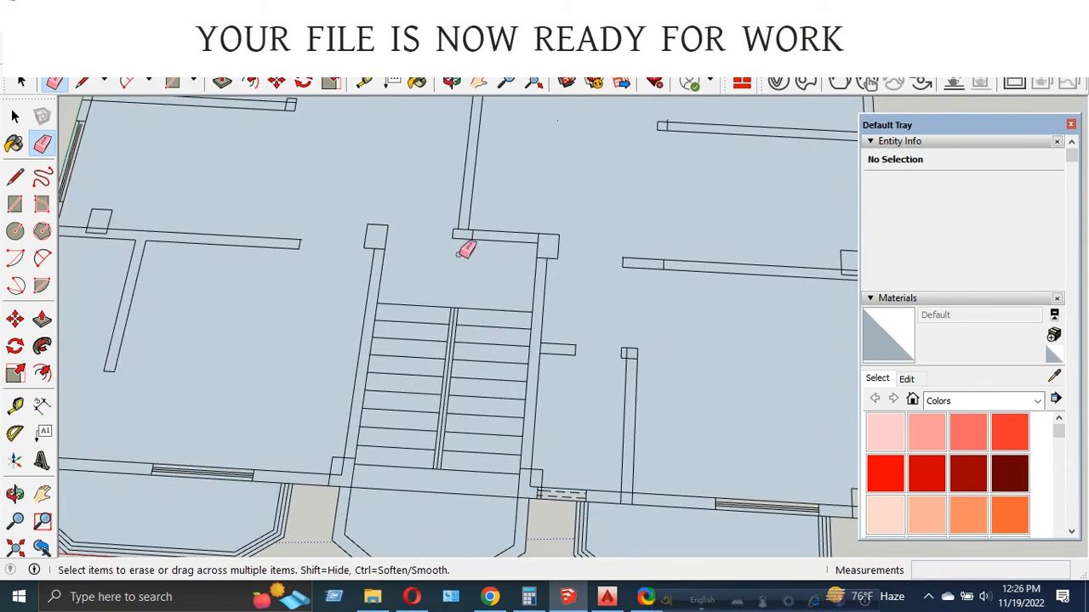
{"action": "scroll", "coordinate": [544, 263], "scroll_direction": "down", "scroll_amount": 4}
{"action": "middle_click_drag", "start_coordinate": [578, 292], "coordinate": [593, 328]}
{"action": "scroll", "coordinate": [592, 328], "scroll_direction": "up", "scroll_amount": 1}
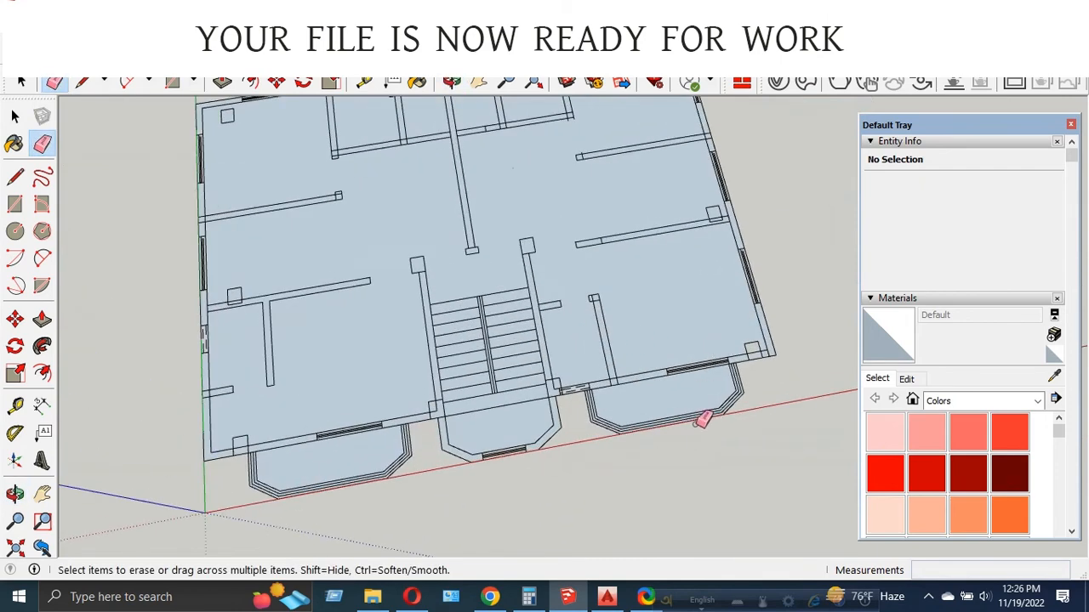
{"action": "scroll", "coordinate": [665, 451], "scroll_direction": "down", "scroll_amount": 1}
{"action": "middle_click_drag", "start_coordinate": [536, 224], "coordinate": [513, 214]}
{"action": "scroll", "coordinate": [493, 206], "scroll_direction": "up", "scroll_amount": 1}
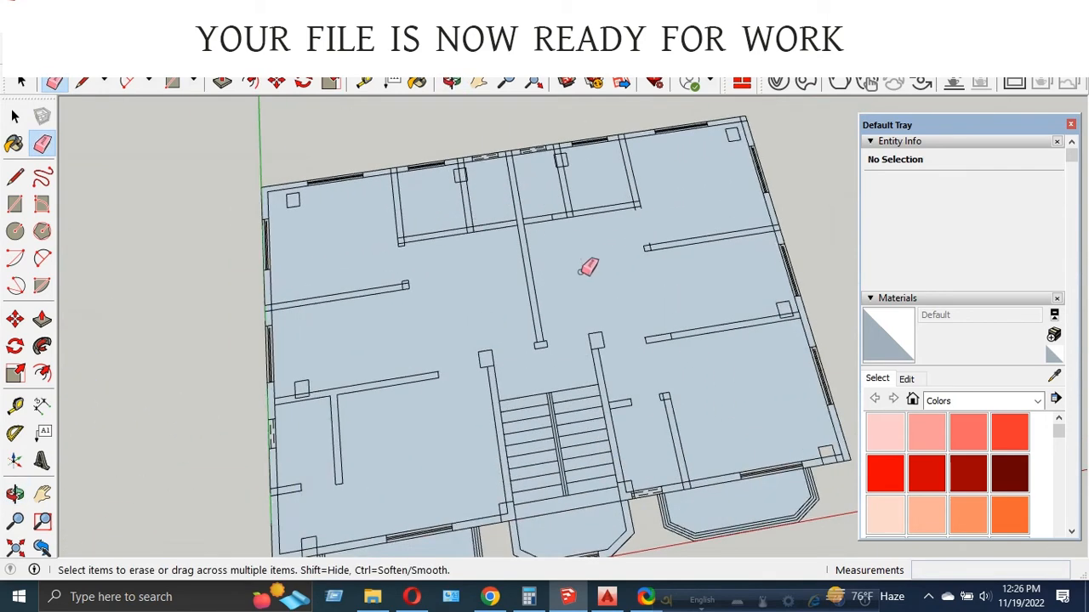
{"action": "middle_click_drag", "start_coordinate": [580, 272], "coordinate": [523, 244]}
{"action": "scroll", "coordinate": [529, 251], "scroll_direction": "down", "scroll_amount": 1}
{"action": "middle_click_drag", "start_coordinate": [560, 339], "coordinate": [622, 324]}
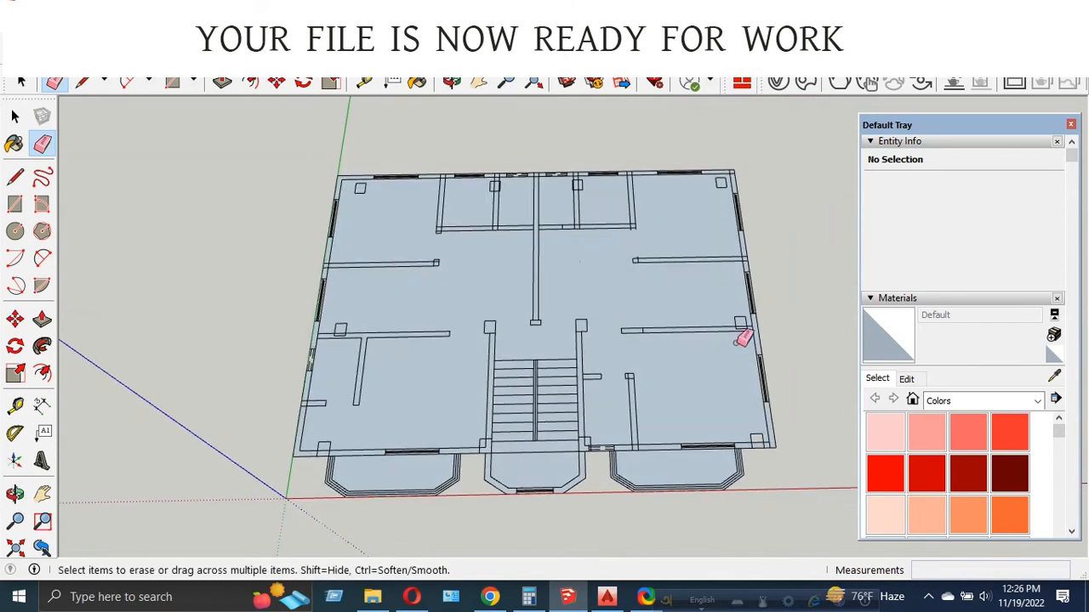